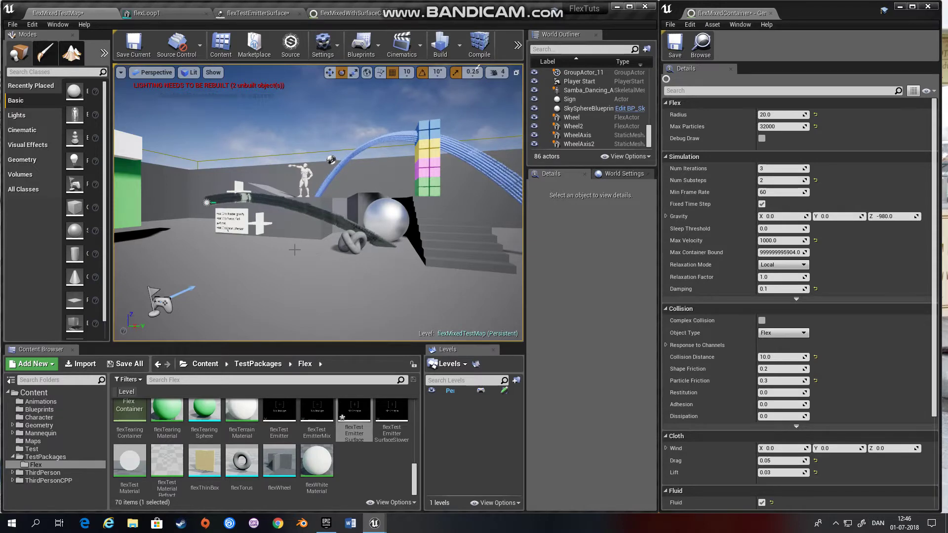
# Select the pink group of flex boxes in the stacked tower and inspect its container template.
pyautogui.moveTo(275, 263); pyautogui.dragTo(393, 262, button='right')
pyautogui.press('w')
pyautogui.press('w')
pyautogui.press('w')
pyautogui.press('w')
pyautogui.press('s')
pyautogui.press('w')
pyautogui.moveTo(294, 203); pyautogui.dragTo(309, 198, button='right')
pyautogui.click(340, 169)
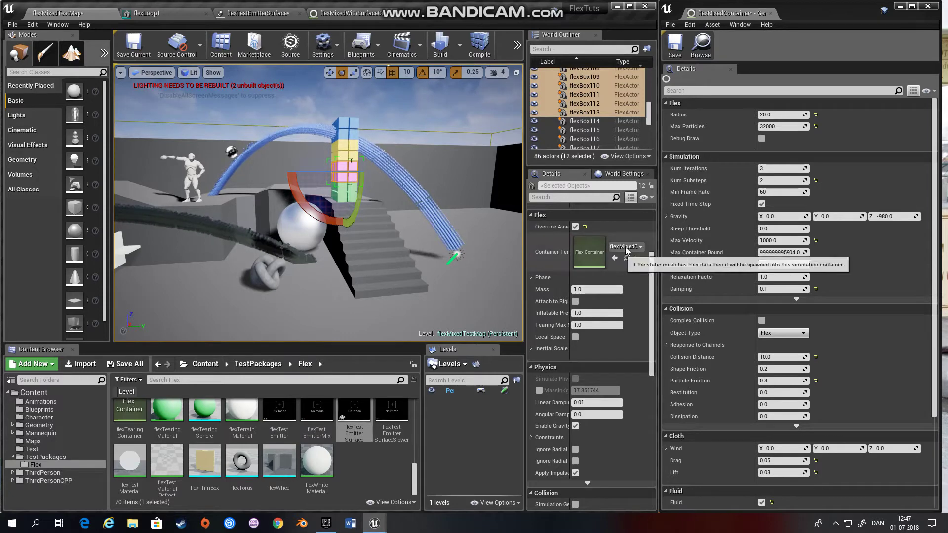
# Select all four coloured box groups in the tower and assign flexRigidContainer as their container template.
pyautogui.moveTo(358, 179)
pyautogui.mouseDown(button='right')
pyautogui.moveTo(359, 163)
pyautogui.moveTo(375, 188)
pyautogui.moveTo(356, 185)
pyautogui.mouseUp(button='right')
pyautogui.press('w')
pyautogui.press('s')
pyautogui.moveTo(303, 148); pyautogui.dragTo(337, 191, button='right')
pyautogui.press('d')
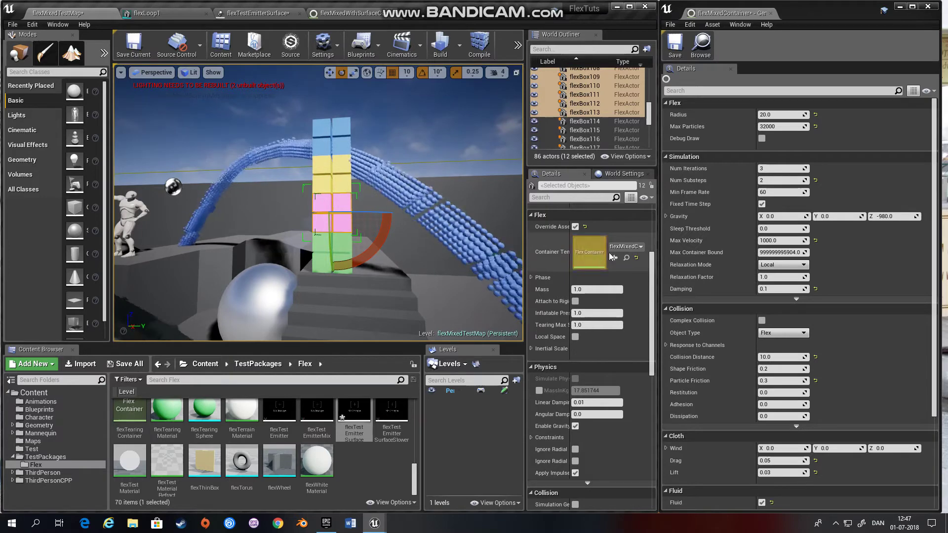
pyautogui.keyDown('ctrl'); pyautogui.click(343, 128); pyautogui.keyUp('ctrl')
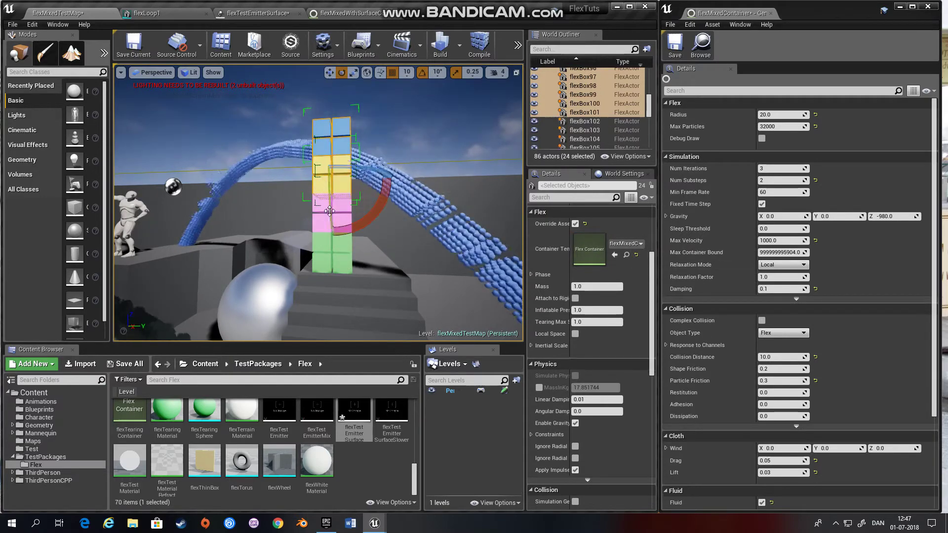
pyautogui.keyDown('ctrl'); pyautogui.click(323, 199); pyautogui.keyUp('ctrl')
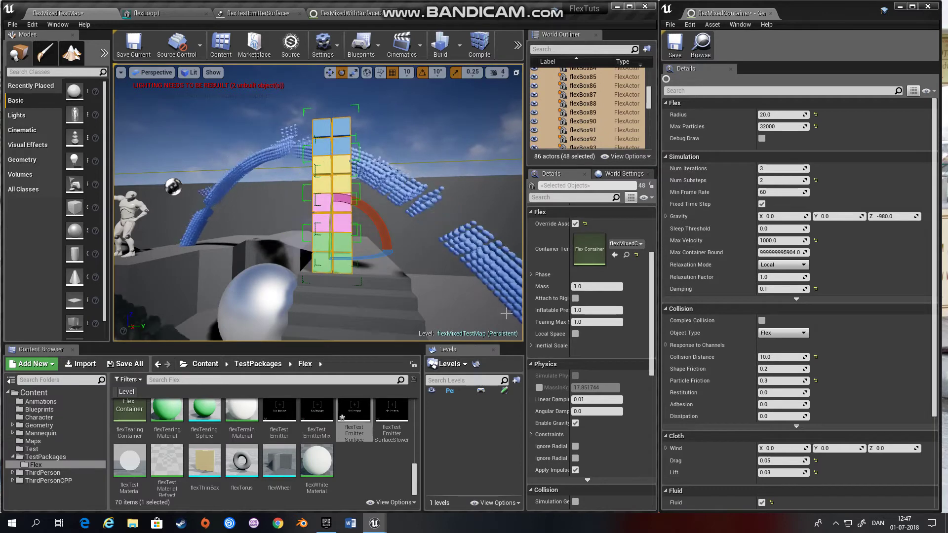
pyautogui.click(624, 244)
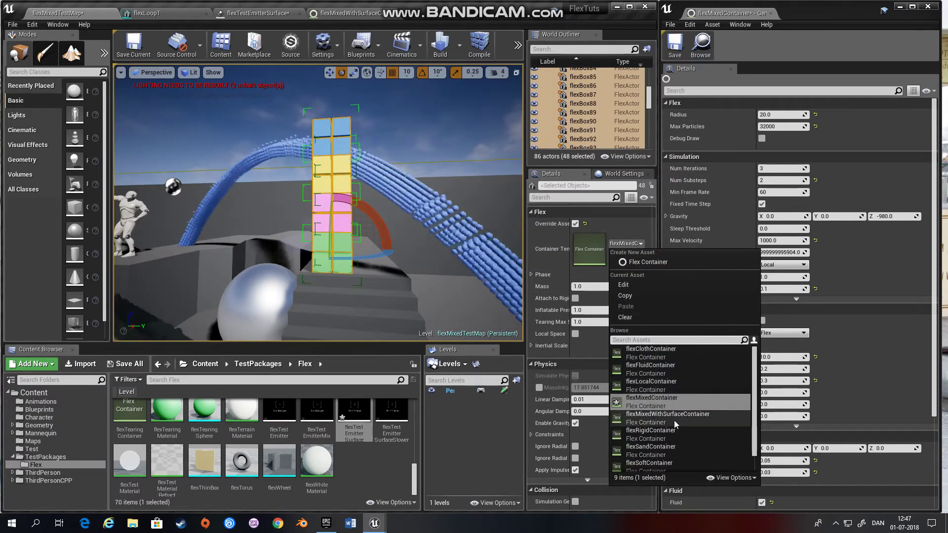
pyautogui.click(654, 433)
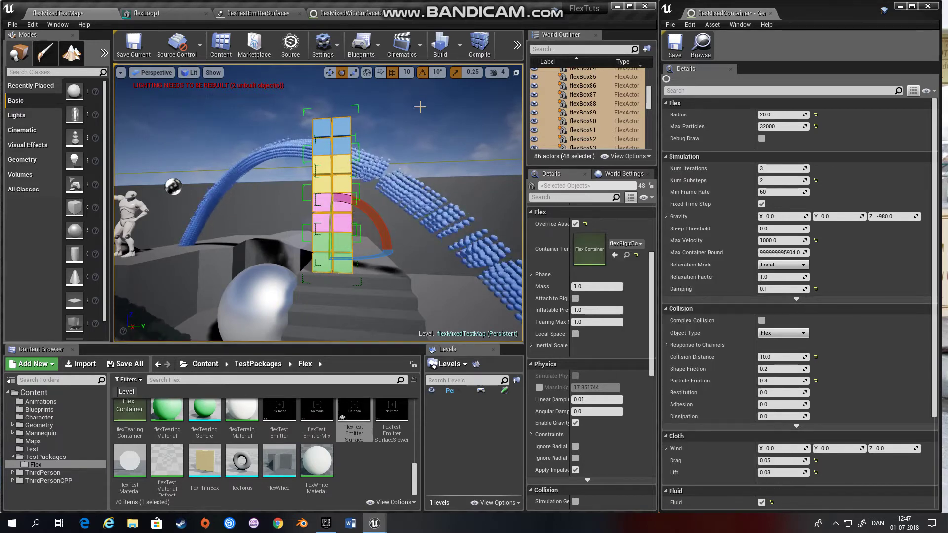
# Simulate the level to watch how the blue particle stream meets the box tower in the rigid container, and stop the simulation.
pyautogui.hotkey('alt', 's')
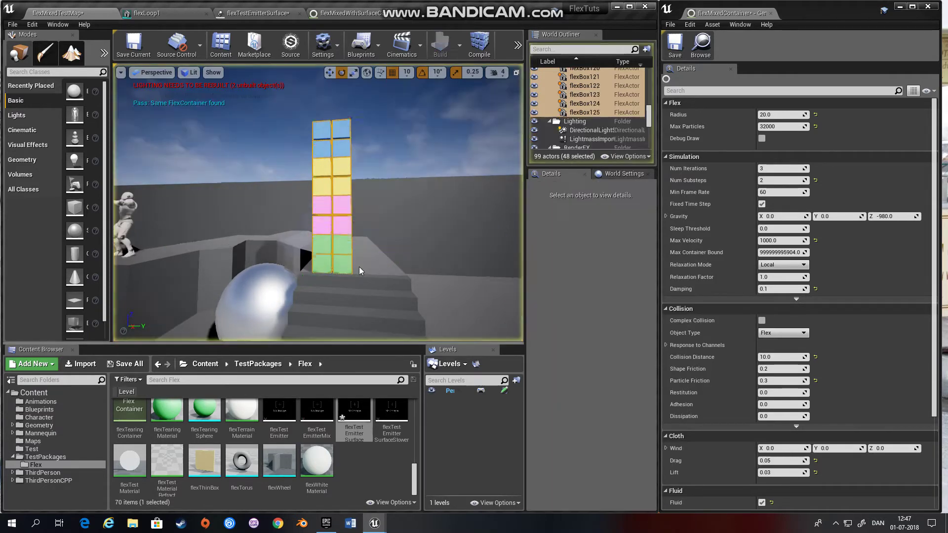
pyautogui.moveTo(360, 267); pyautogui.dragTo(356, 291, button='right')
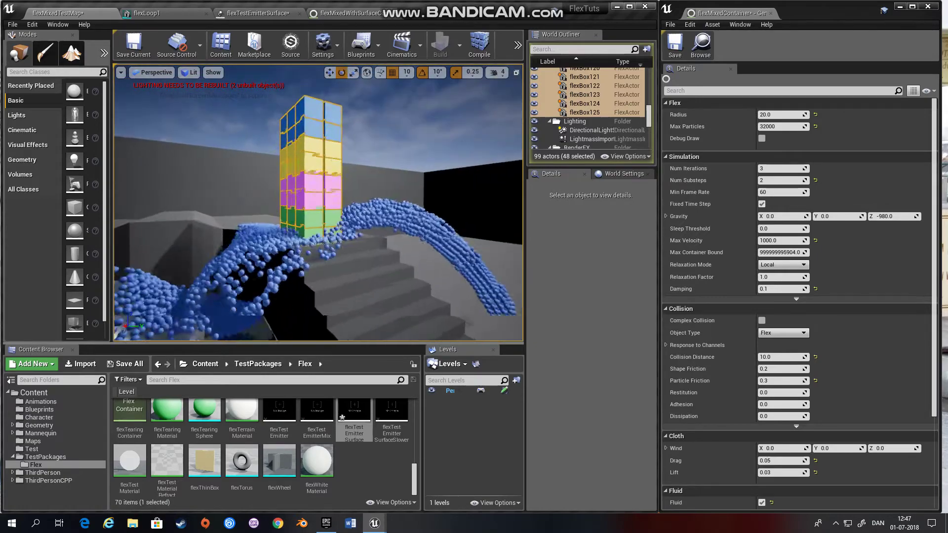
pyautogui.moveTo(312, 161); pyautogui.dragTo(310, 157, button='right')
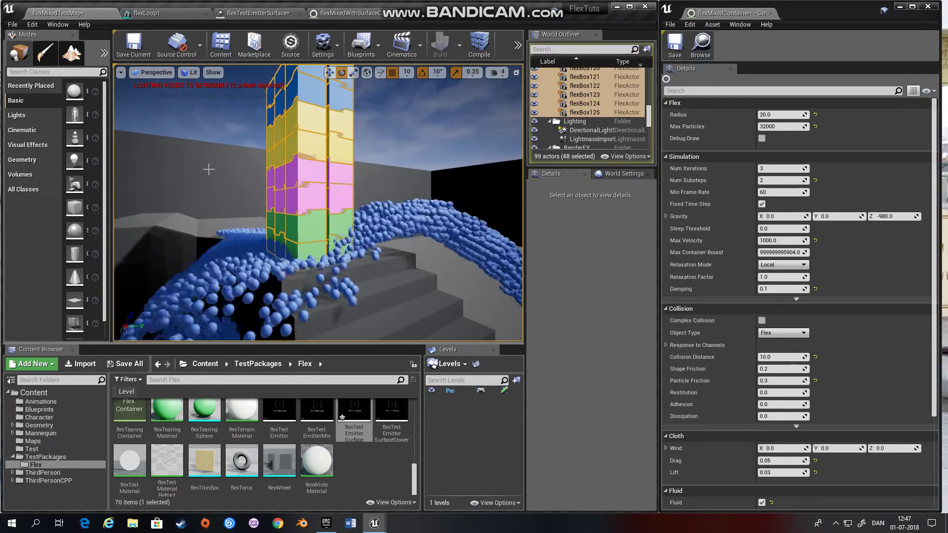
pyautogui.click(338, 186)
pyautogui.moveTo(339, 197)
pyautogui.mouseDown(button='right')
pyautogui.moveTo(306, 202)
pyautogui.moveTo(345, 200)
pyautogui.mouseUp(button='right')
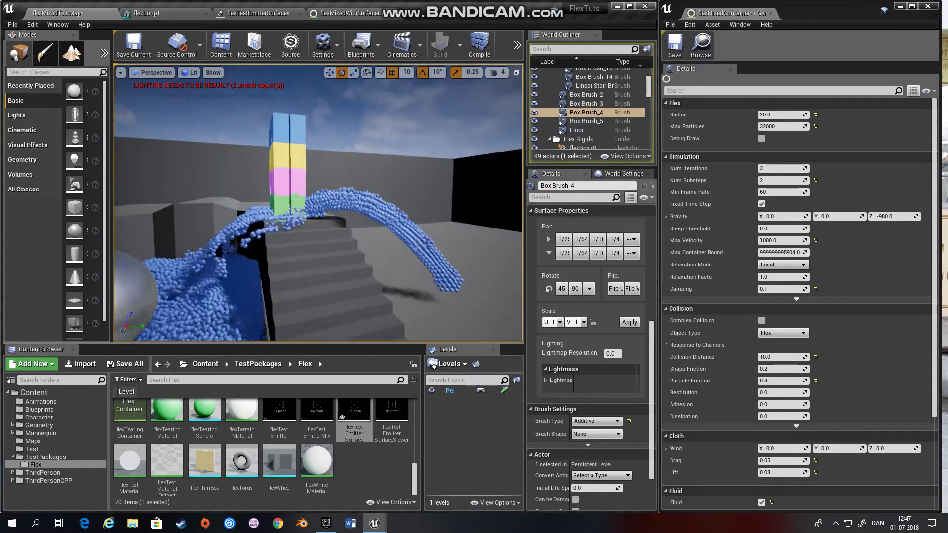
pyautogui.press('Escape')
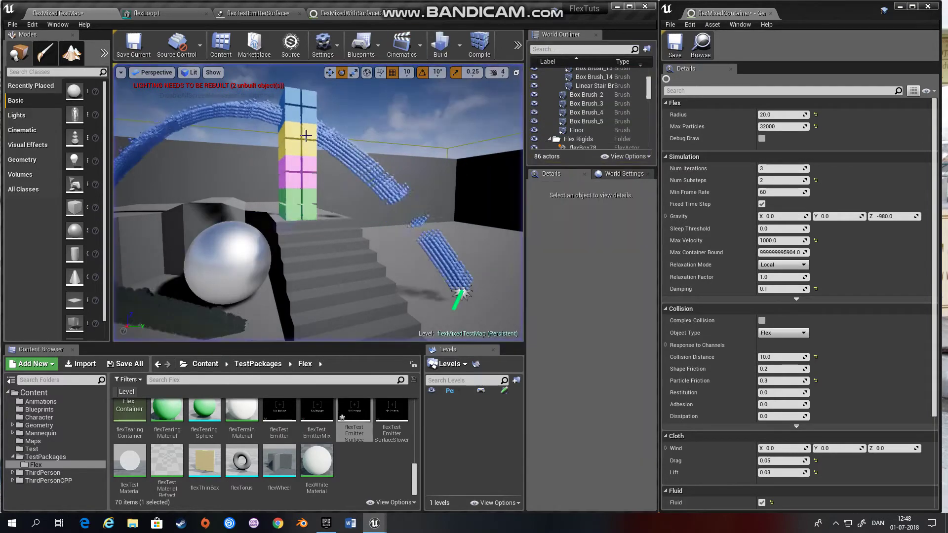
# Select all four coloured box groups again and set their container template back to flexMixedContainer.
pyautogui.click(308, 147)
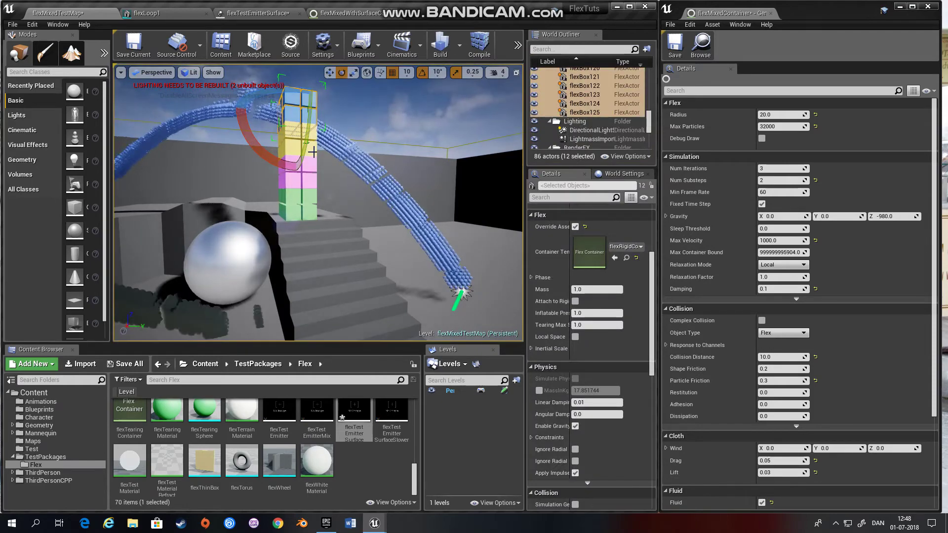
pyautogui.keyDown('ctrl'); pyautogui.click(313, 217); pyautogui.keyUp('ctrl')
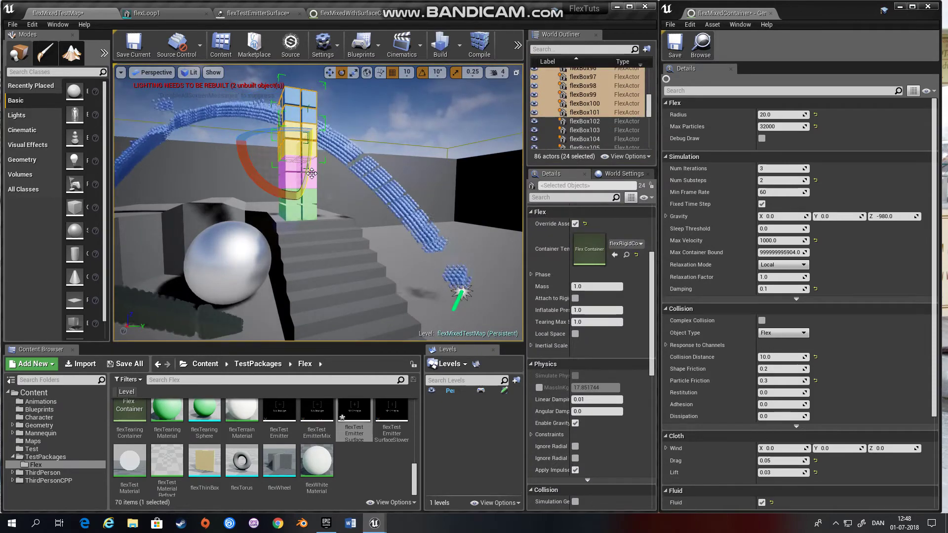
pyautogui.keyDown('ctrl'); pyautogui.click(312, 216); pyautogui.keyUp('ctrl')
pyautogui.click(628, 244)
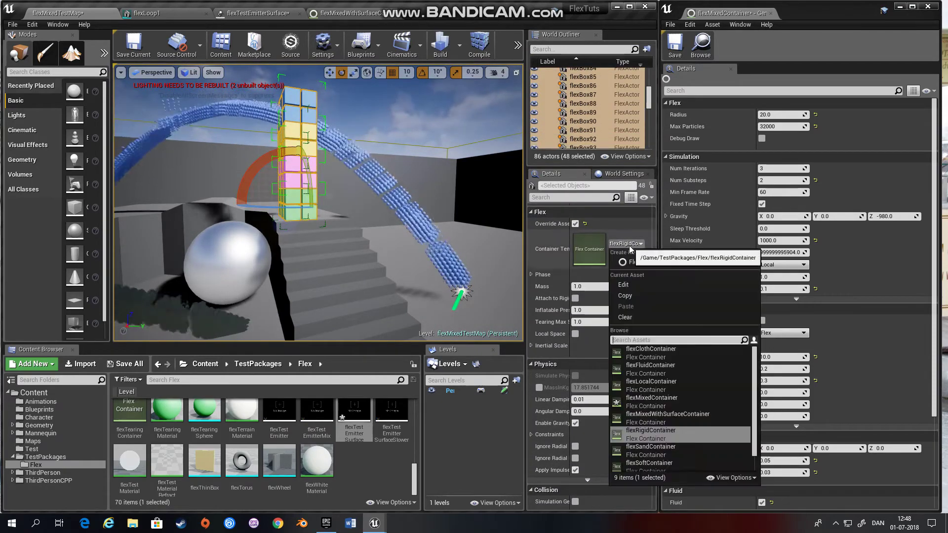
pyautogui.click(656, 403)
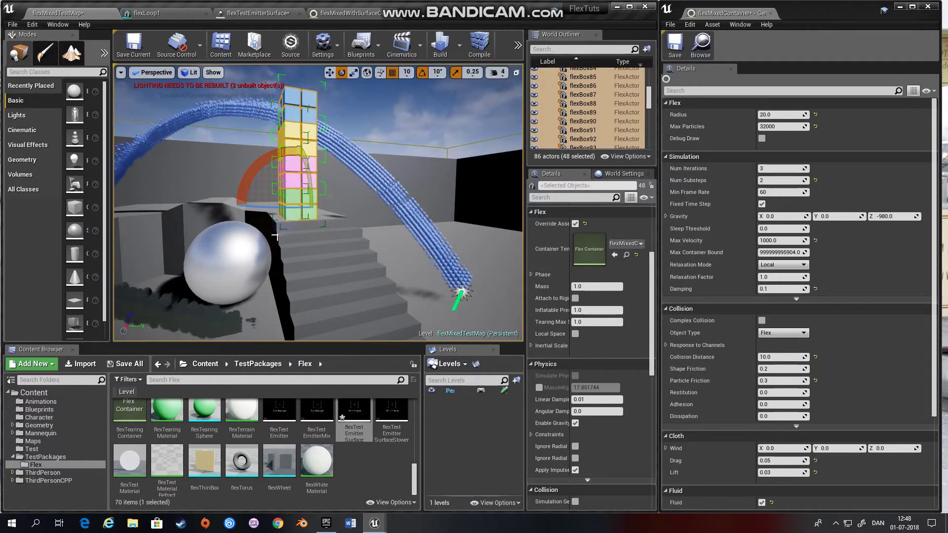
# Run the simulation with the boxes sharing the particles' mixed container, view the interaction around the sphere, and stop it.
pyautogui.hotkey('alt', 's')
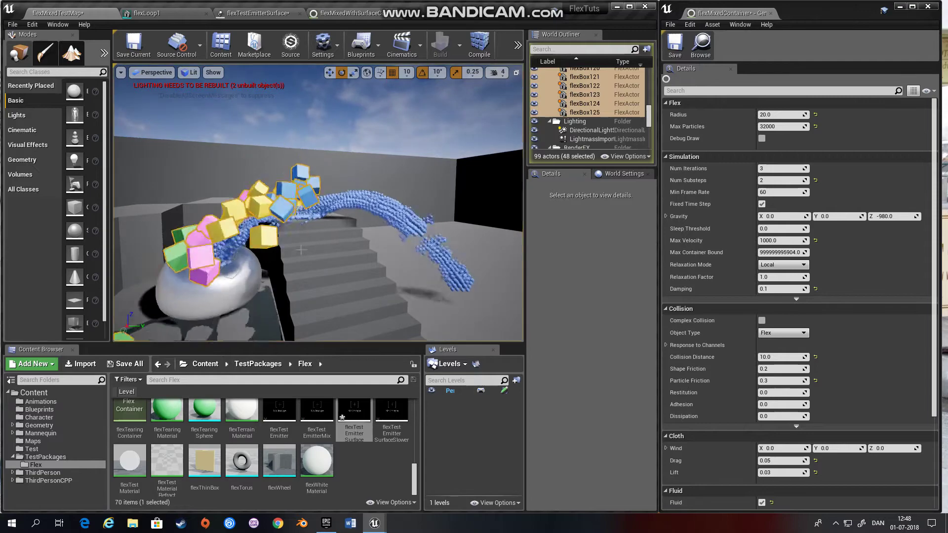
pyautogui.moveTo(300, 249); pyautogui.dragTo(242, 256, button='right')
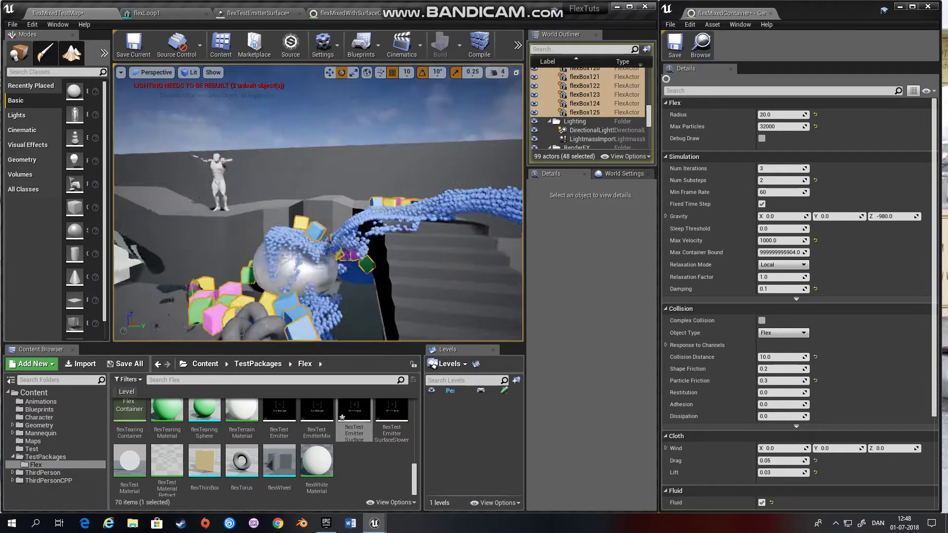
pyautogui.press('Escape')
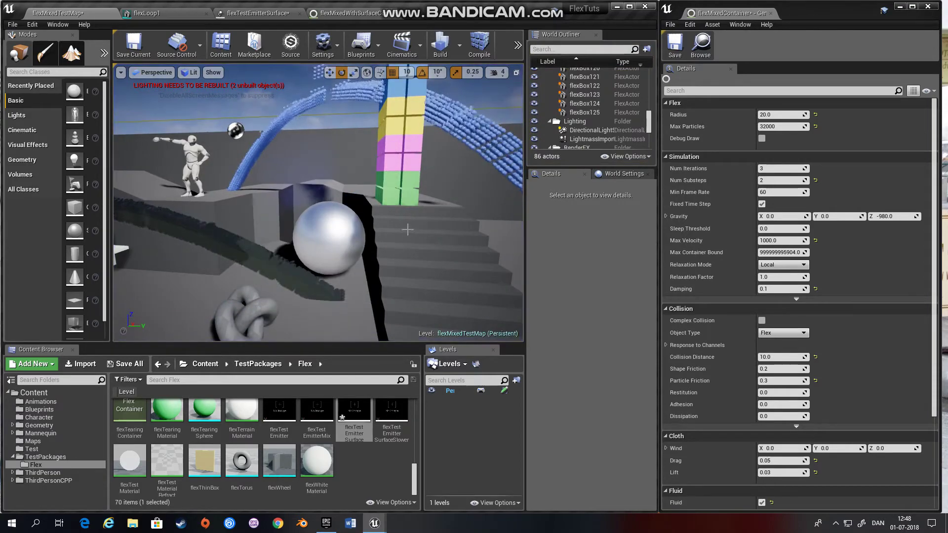
# Look through the asset types that can be created in the Flex folder for Flex Container and Flex Fluid Surface.
pyautogui.rightClick(354, 462)
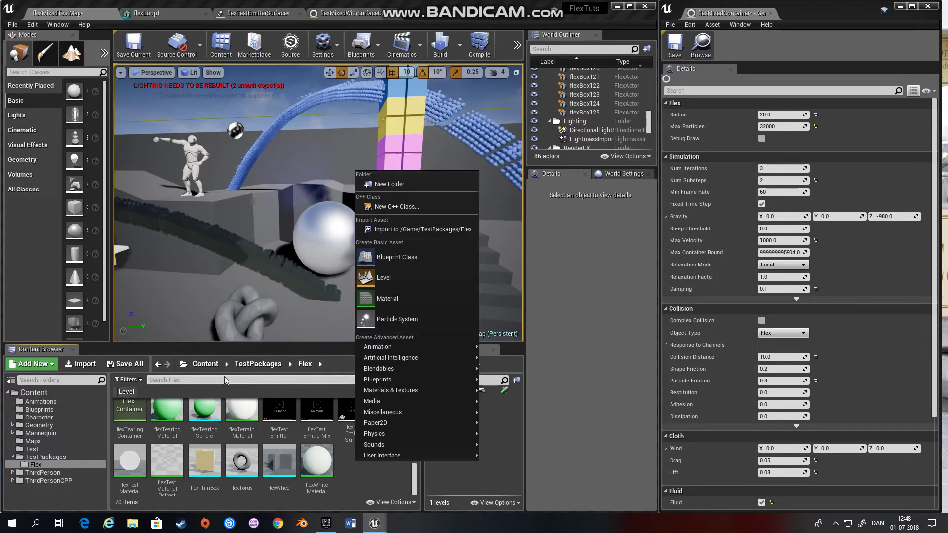
pyautogui.moveTo(377, 458)
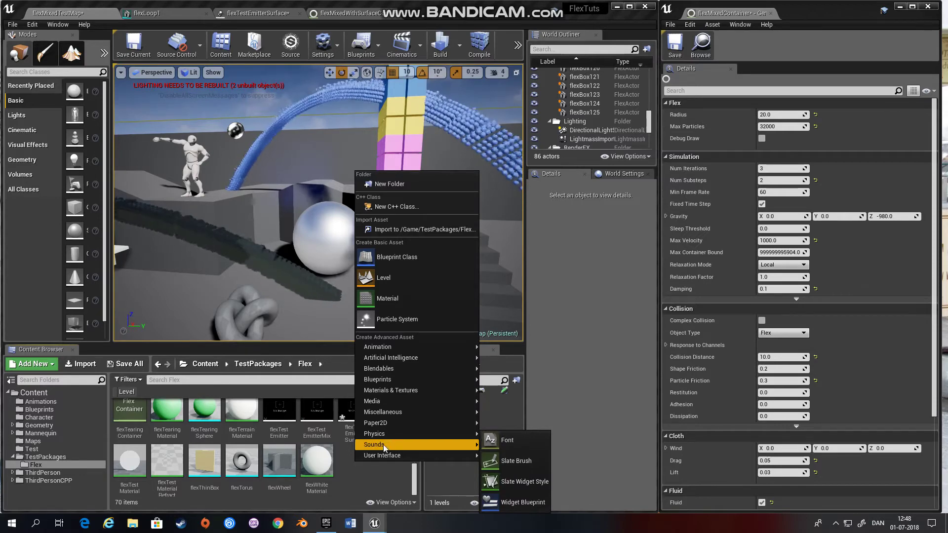
pyautogui.moveTo(390, 415)
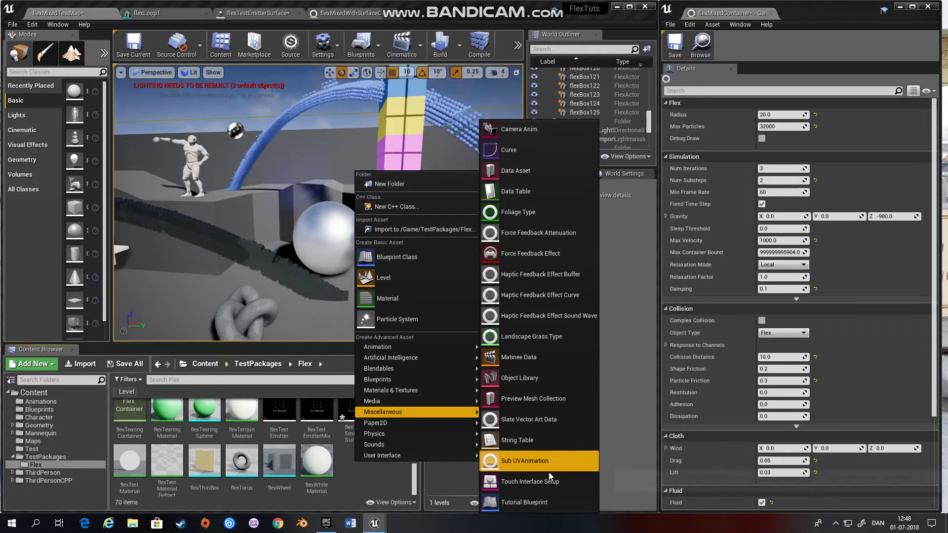
pyautogui.moveTo(428, 429)
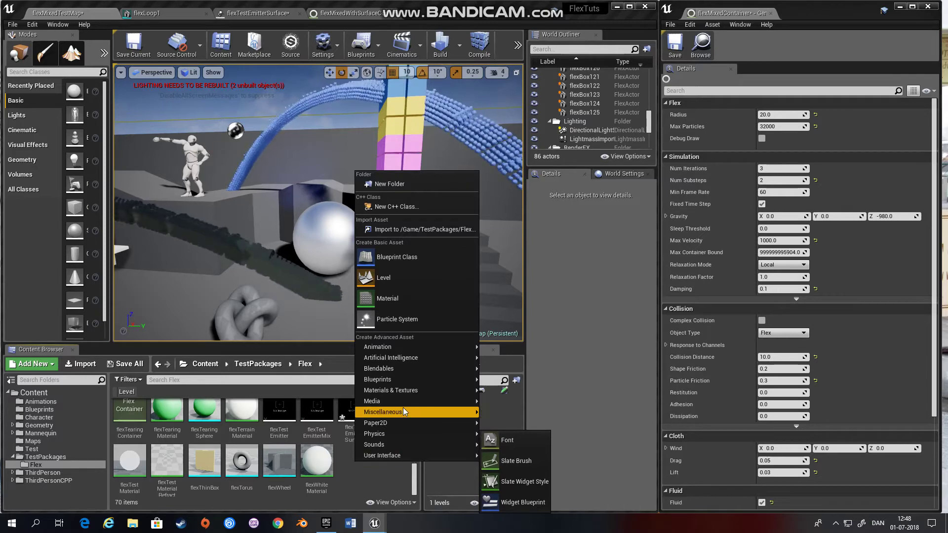
pyautogui.moveTo(405, 401)
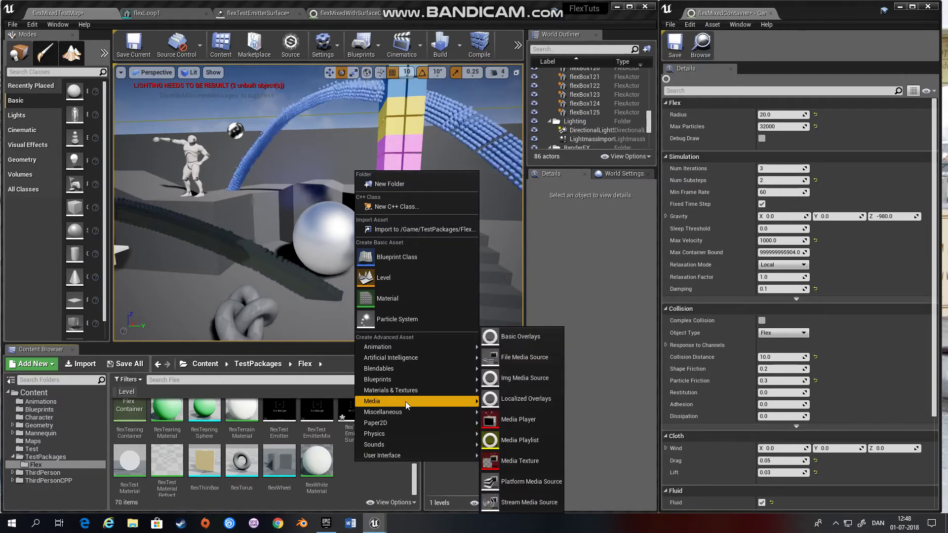
pyautogui.moveTo(412, 359)
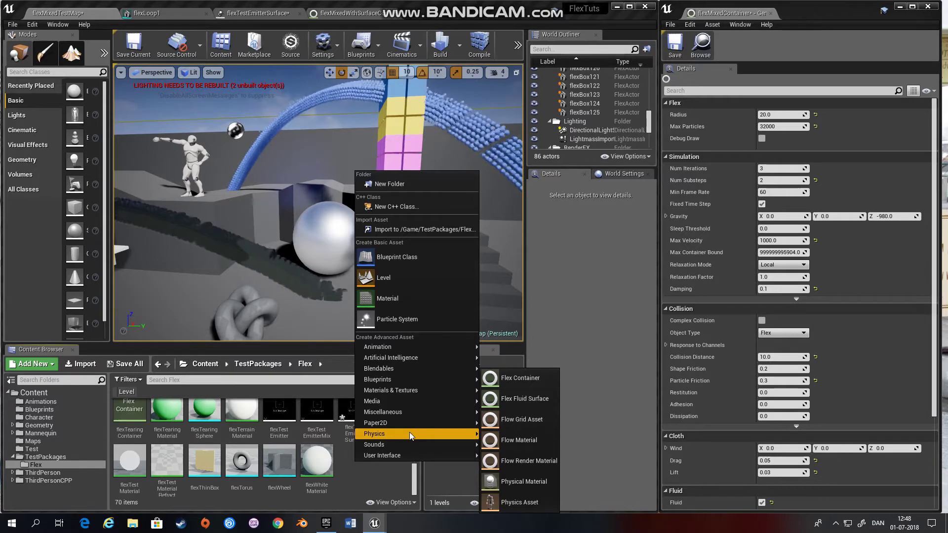
pyautogui.click(366, 477)
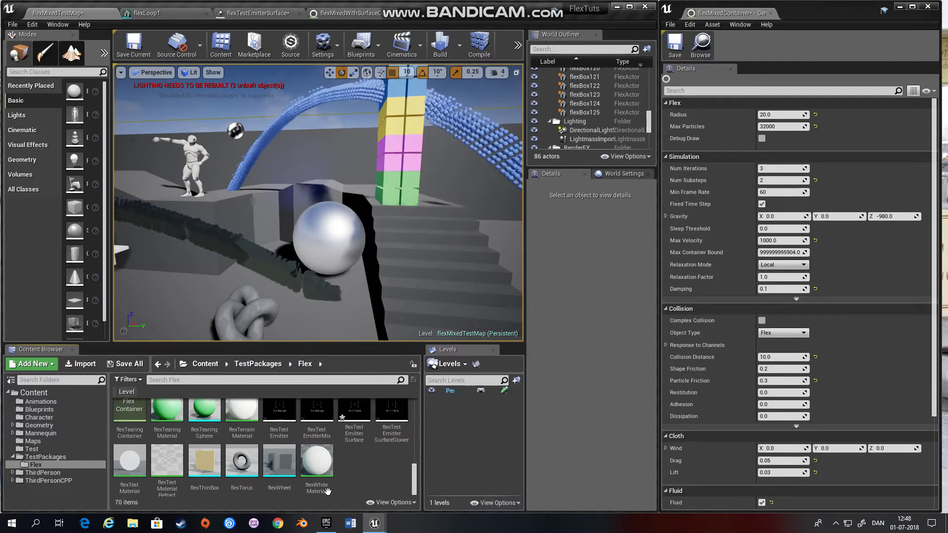
pyautogui.rightClick(363, 469)
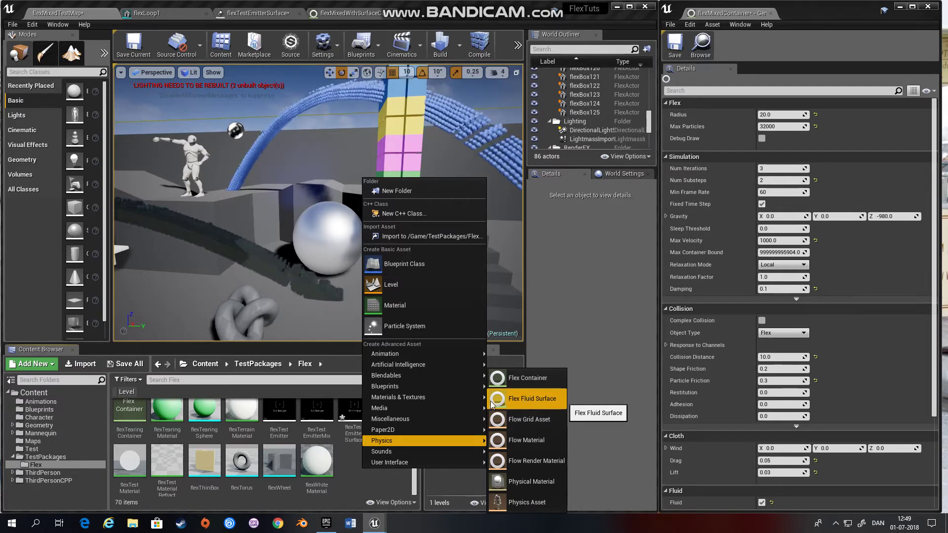
# Simulate the level to examine the fluid surface alongside the blue particles and boxes from close up, and stop the simulation.
pyautogui.moveTo(183, 218); pyautogui.dragTo(148, 204, button='right')
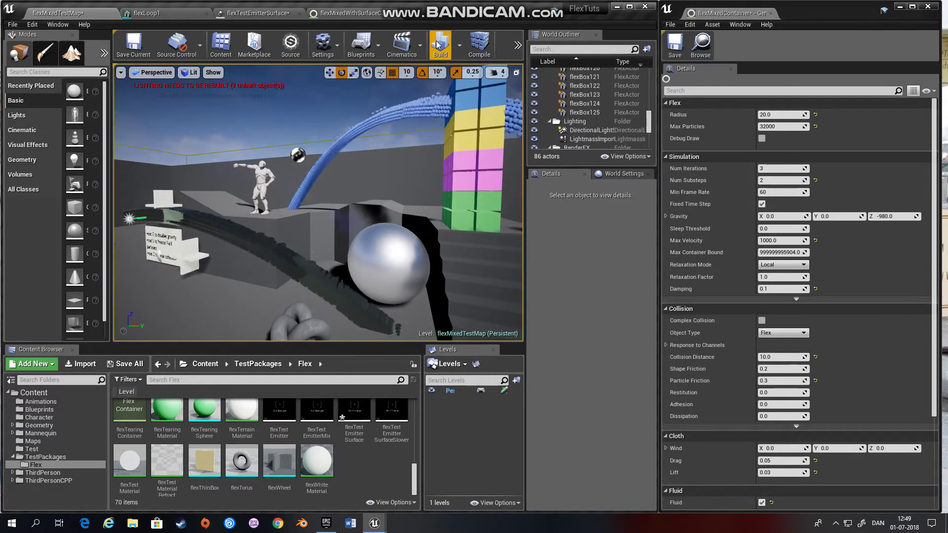
pyautogui.hotkey('alt', 'p')
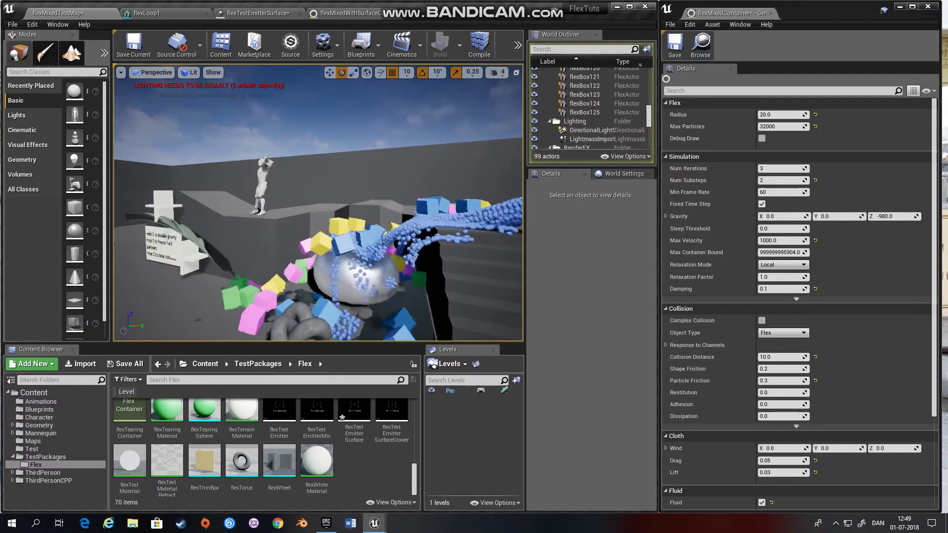
pyautogui.moveTo(427, 269); pyautogui.dragTo(513, 269, button='right')
pyautogui.moveTo(427, 269); pyautogui.dragTo(370, 338, button='right')
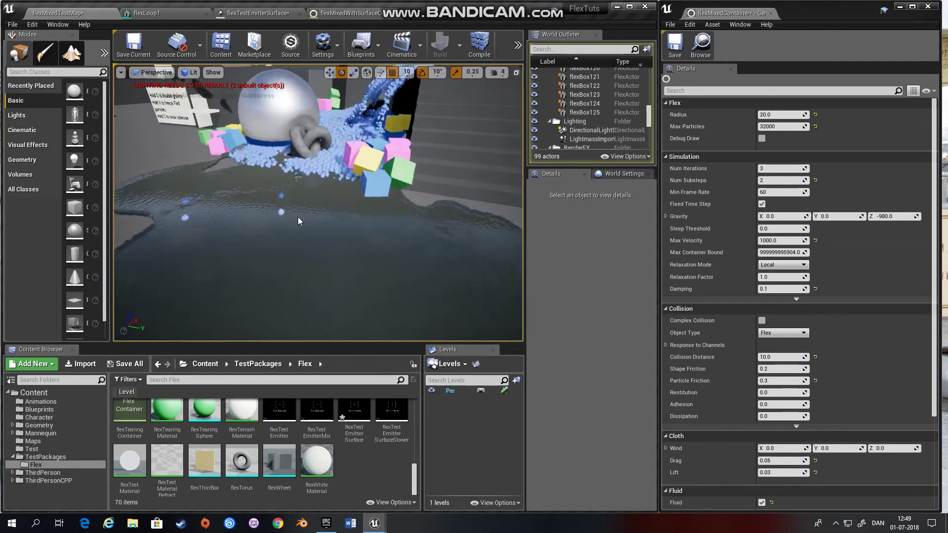
pyautogui.press('Escape')
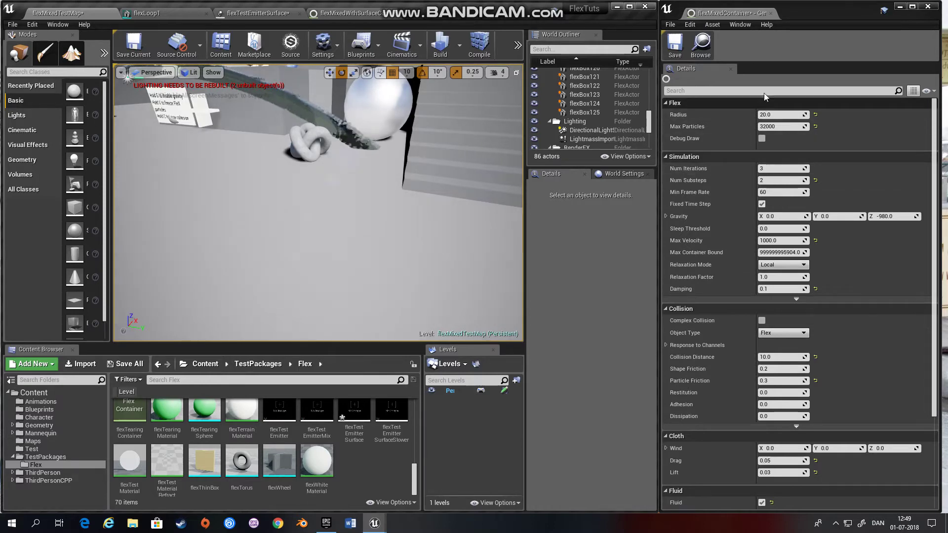
# Set the particle radius of flexMixedContainer to 5, with the blue particle emitter in close view.
pyautogui.scroll(-5, 795, 313)
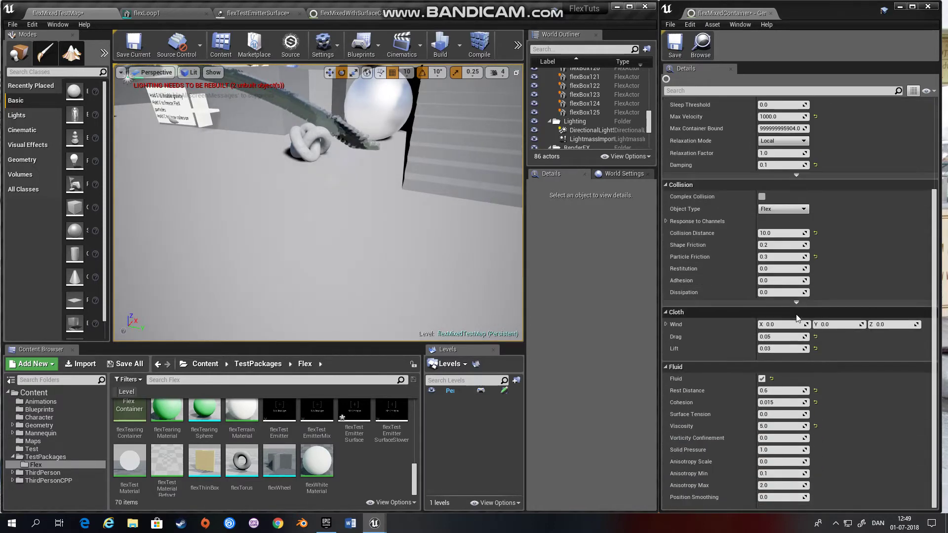
pyautogui.scroll(4, 795, 314)
pyautogui.scroll(2, 796, 314)
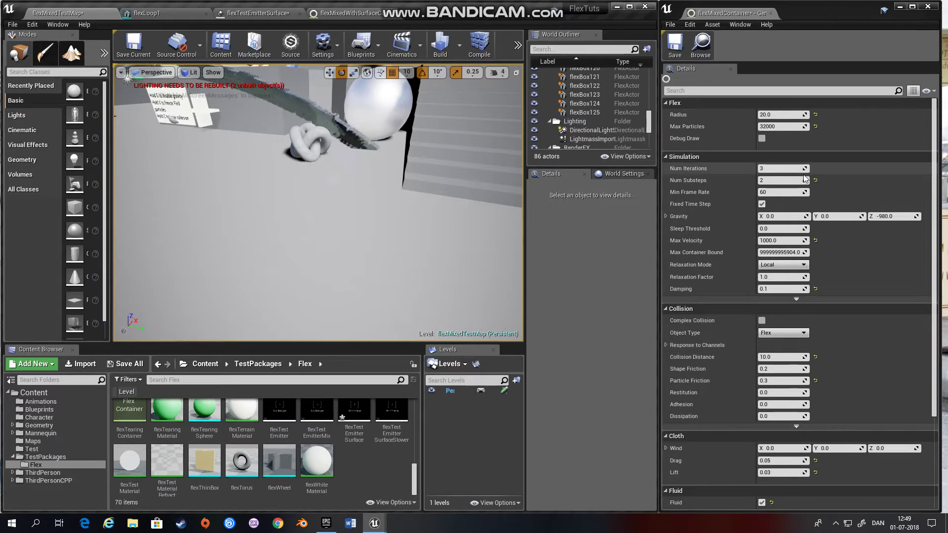
pyautogui.moveTo(425, 213); pyautogui.dragTo(422, 252, button='right')
pyautogui.press('w')
pyautogui.press('s')
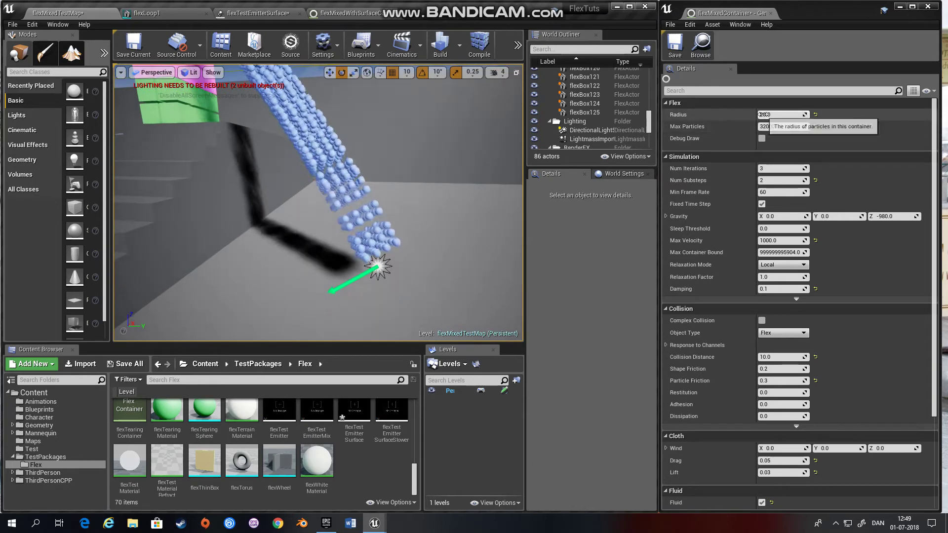
pyautogui.click(831, 122)
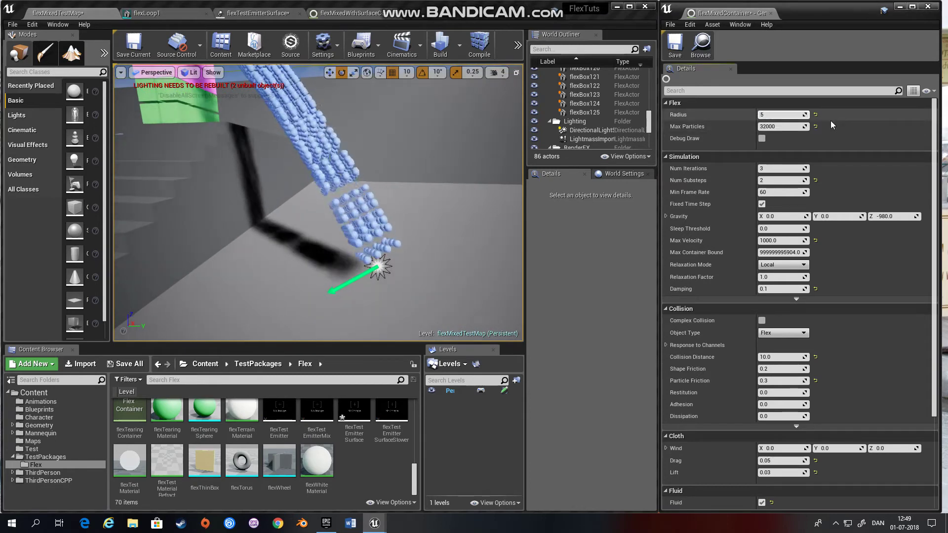
pyautogui.write('5')
pyautogui.press('Return')
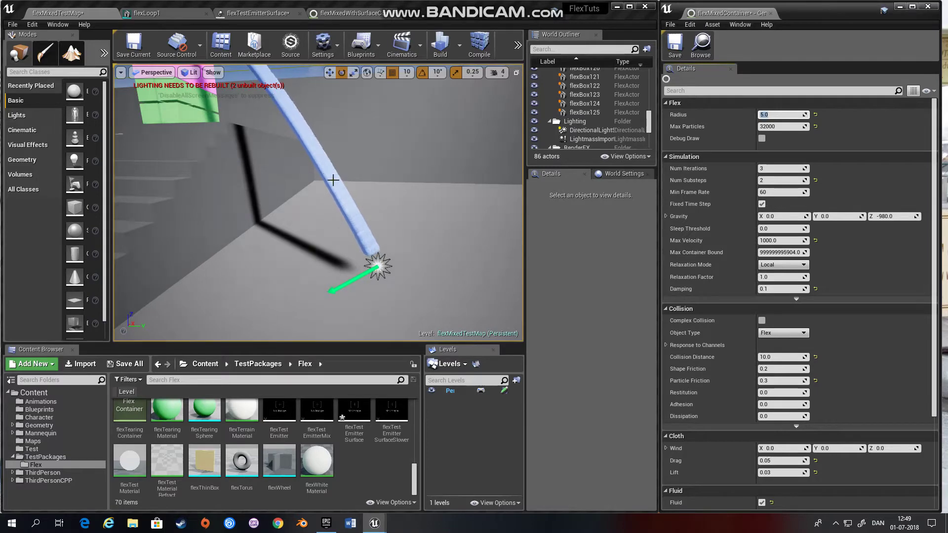
# Simulate the level with the smaller particle radius, follow the blue particles and boxes around the stairs, and stop the simulation.
pyautogui.moveTo(366, 244); pyautogui.dragTo(359, 250, button='right')
pyautogui.hotkey('alt', 's')
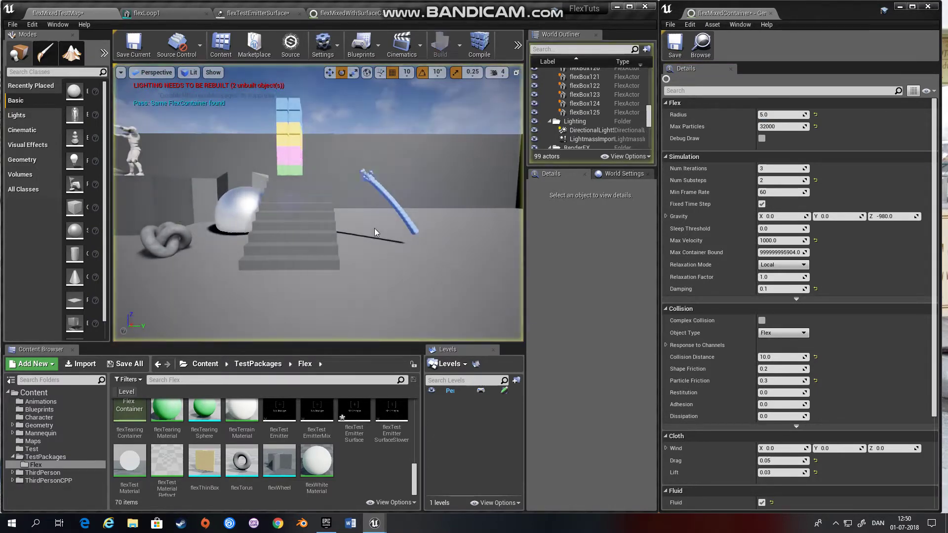
pyautogui.press('w')
pyautogui.moveTo(374, 228); pyautogui.dragTo(336, 262, button='right')
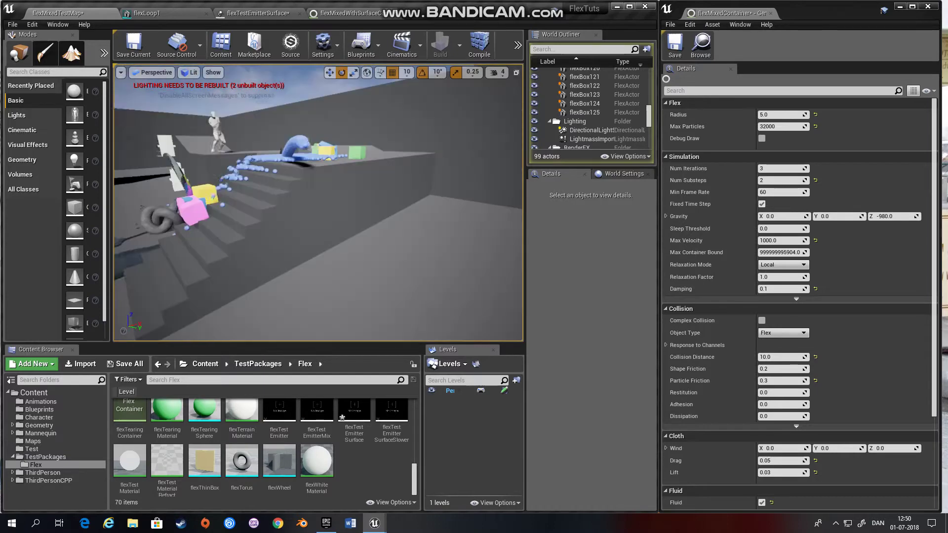
pyautogui.press('Escape')
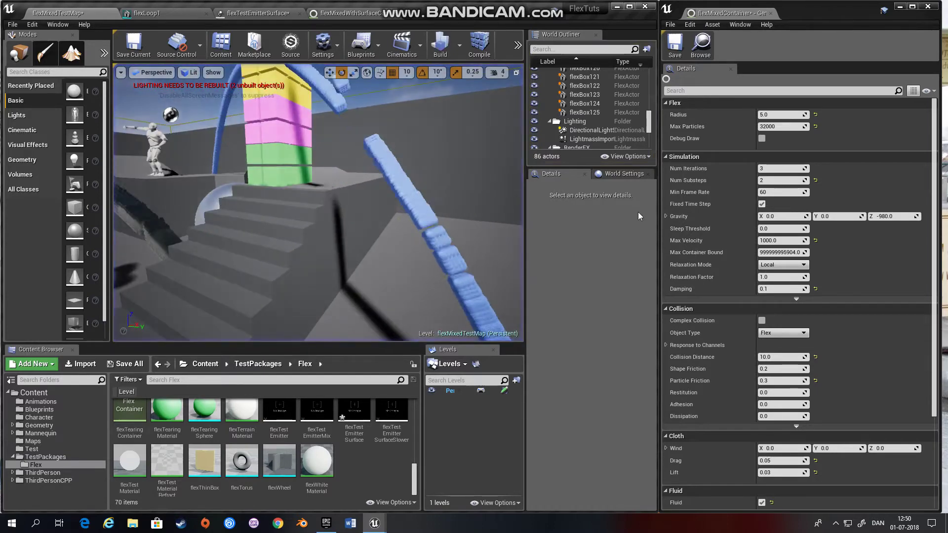
# Set the particle radius of flexMixedContainer to 20, with the blue emitter and the whole box tower in view.
pyautogui.click(773, 114)
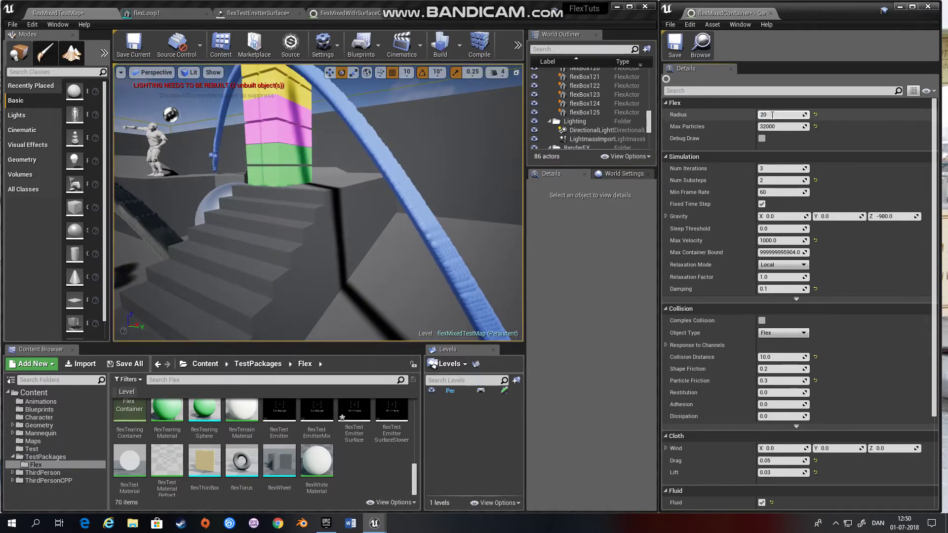
pyautogui.press('Return')
pyautogui.moveTo(419, 257)
pyautogui.mouseDown(button='right')
pyautogui.moveTo(436, 257)
pyautogui.moveTo(412, 254)
pyautogui.mouseUp(button='right')
pyautogui.press('s')
pyautogui.press('w')
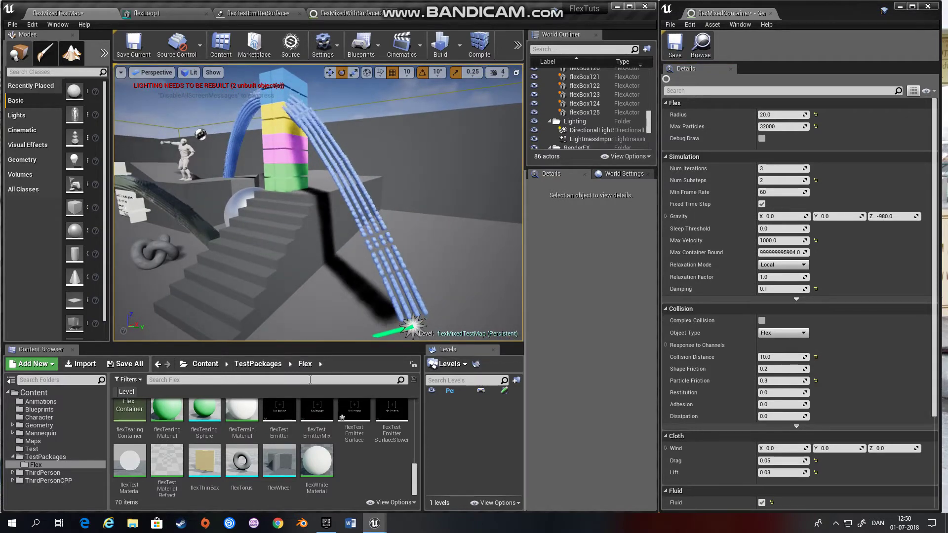
pyautogui.scroll(2, 382, 428)
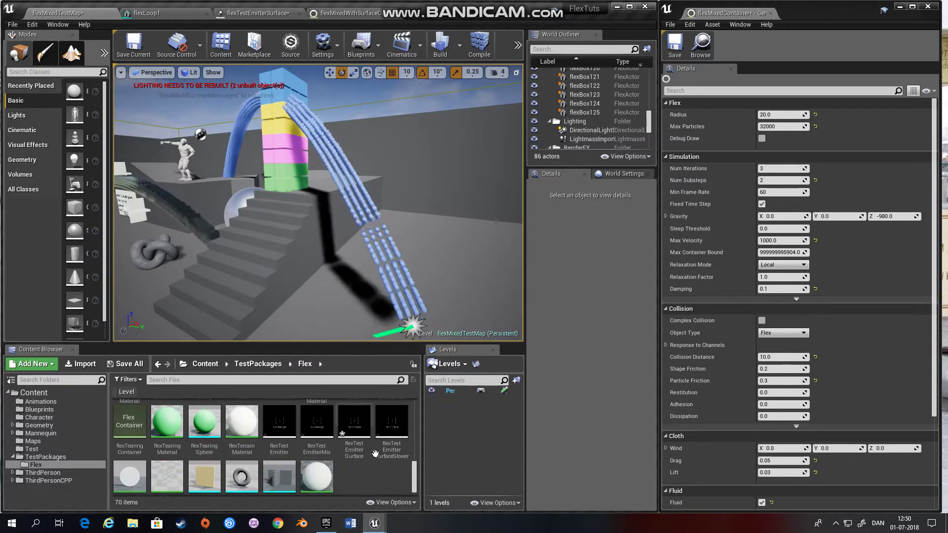
pyautogui.scroll(-2, 375, 456)
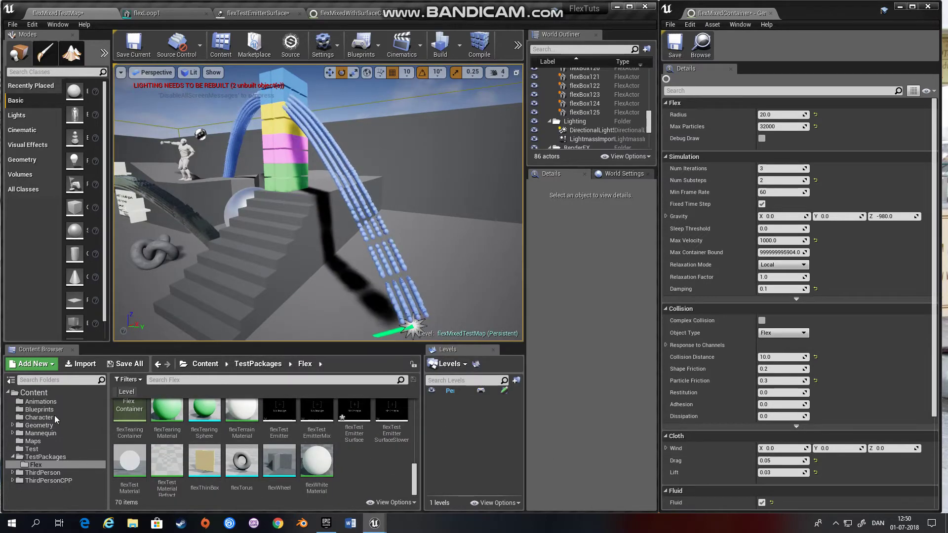
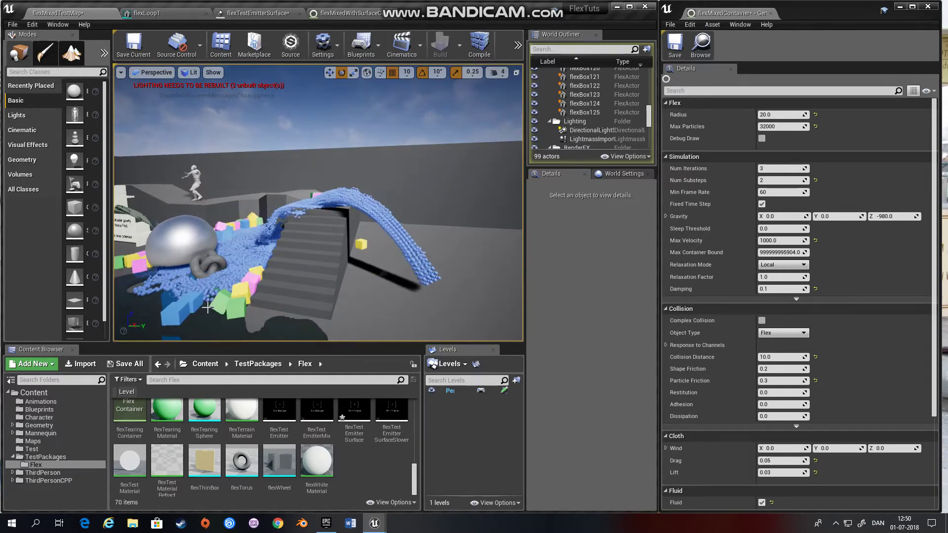
# Examine how the enlarged blue particles push the boxes around the stairs and sphere in the simulation, and stop it.
pyautogui.moveTo(221, 266); pyautogui.dragTo(250, 286, button='right')
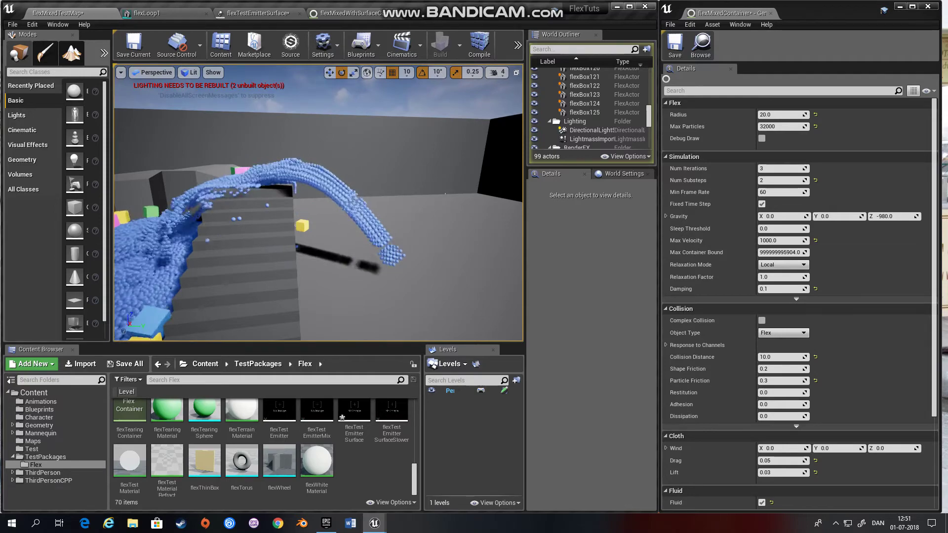
pyautogui.moveTo(318, 202); pyautogui.dragTo(375, 192, button='right')
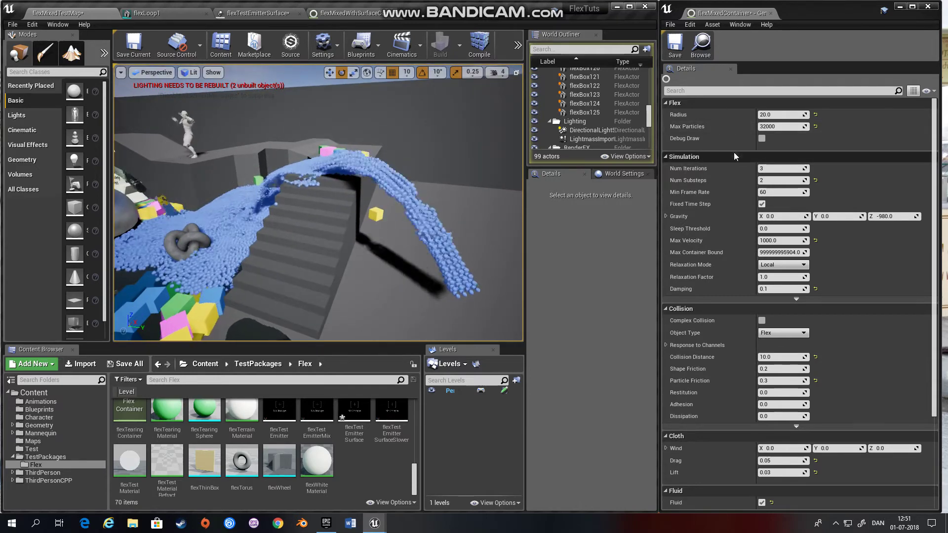
pyautogui.press('Escape')
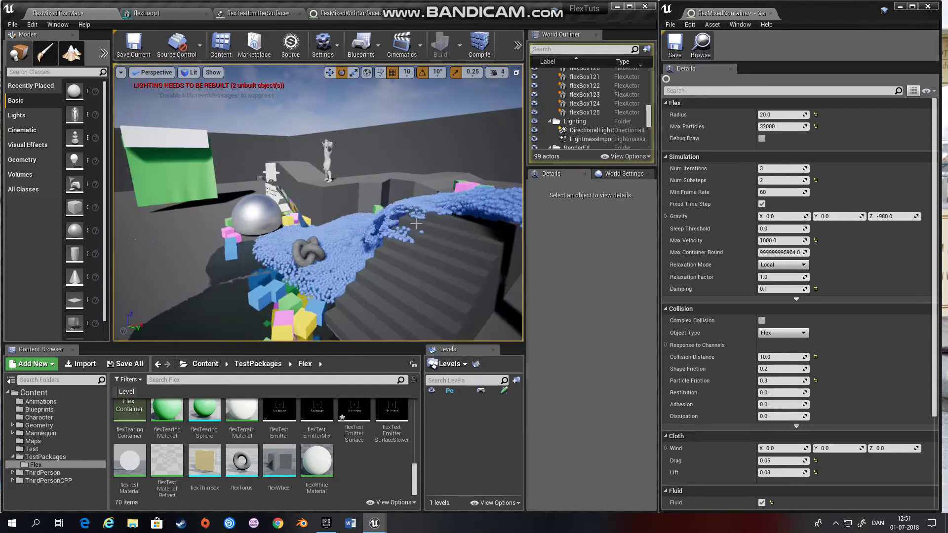
pyautogui.click(366, 211)
pyautogui.moveTo(400, 207)
pyautogui.mouseDown(button='right')
pyautogui.moveTo(382, 183)
pyautogui.moveTo(466, 198)
pyautogui.moveTo(464, 230)
pyautogui.moveTo(491, 212)
pyautogui.moveTo(447, 201)
pyautogui.moveTo(407, 220)
pyautogui.mouseUp(button='right')
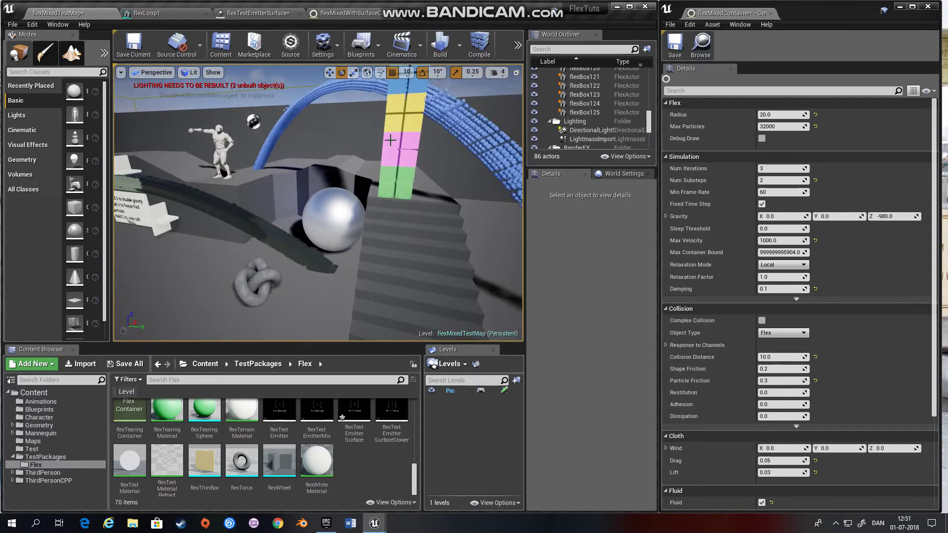
# Look over the instruction sign beside the dark fluid emitter, and return the view to the box tower and blue particle stream.
pyautogui.moveTo(390, 140); pyautogui.dragTo(245, 173, button='right')
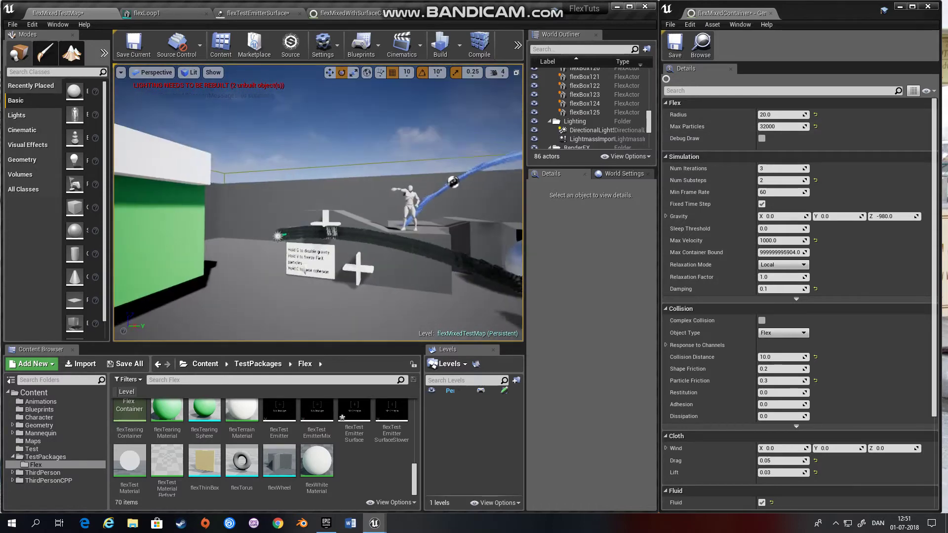
pyautogui.moveTo(303, 270); pyautogui.dragTo(297, 276, button='right')
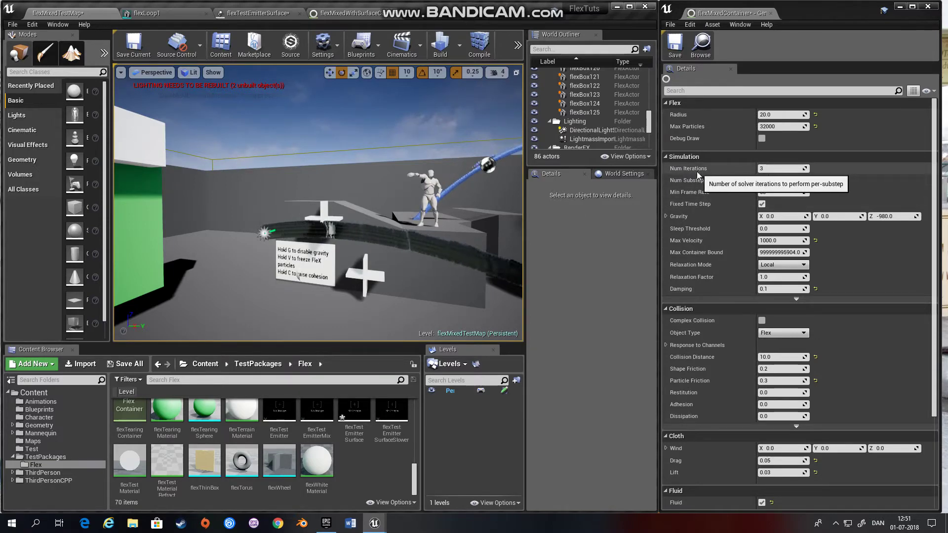
pyautogui.moveTo(453, 179); pyautogui.dragTo(548, 180, button='right')
pyautogui.press('w')
pyautogui.moveTo(423, 229); pyautogui.dragTo(423, 229, button='right')
pyautogui.press('s')
pyautogui.press('d')
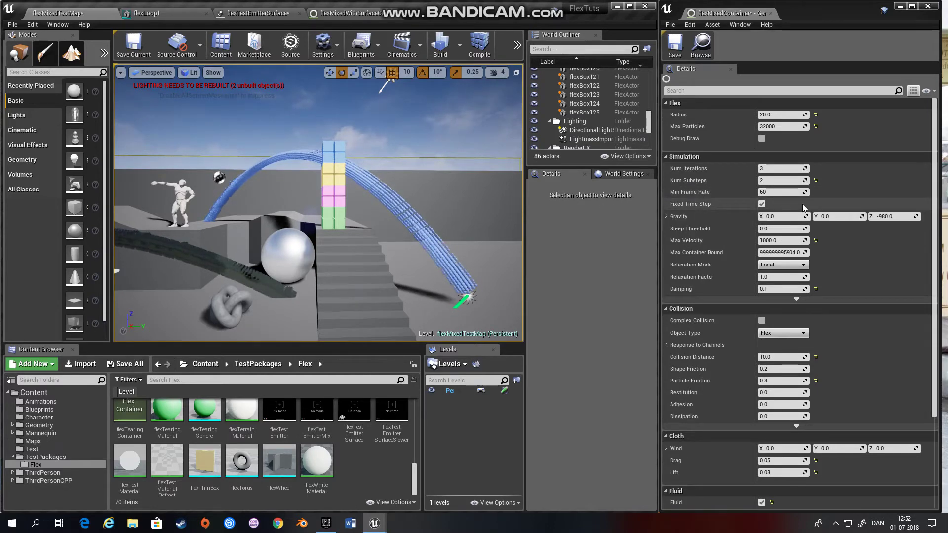
# Set the Z gravity of flexMixedContainer to -490.
pyautogui.click(881, 218)
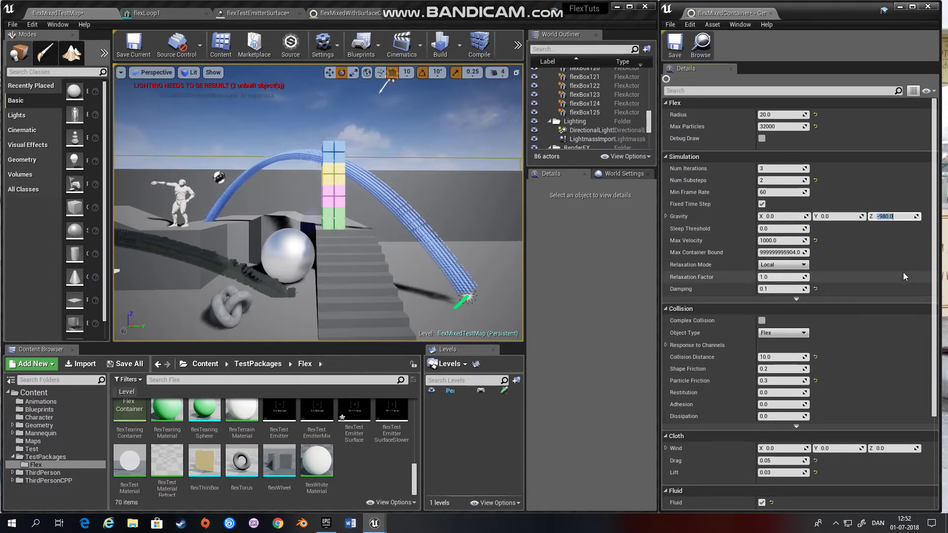
pyautogui.press('Return')
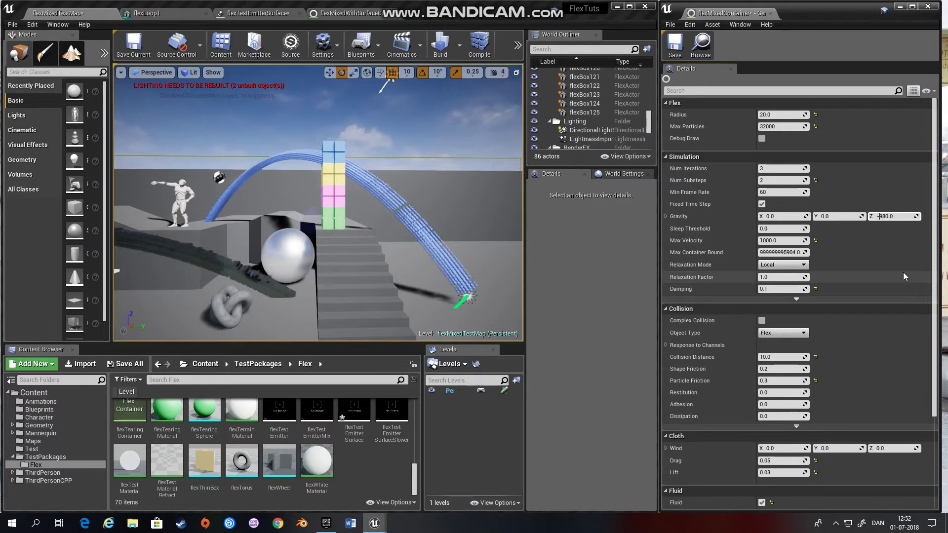
pyautogui.press('Delete')
pyautogui.press('Delete')
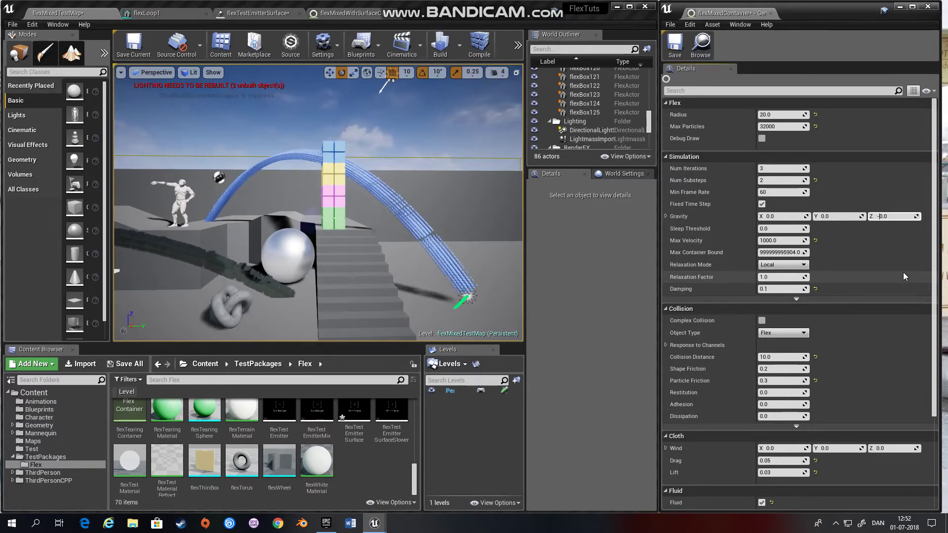
pyautogui.press('Delete')
pyautogui.press('Delete')
pyautogui.write('49')
pyautogui.press('Return')
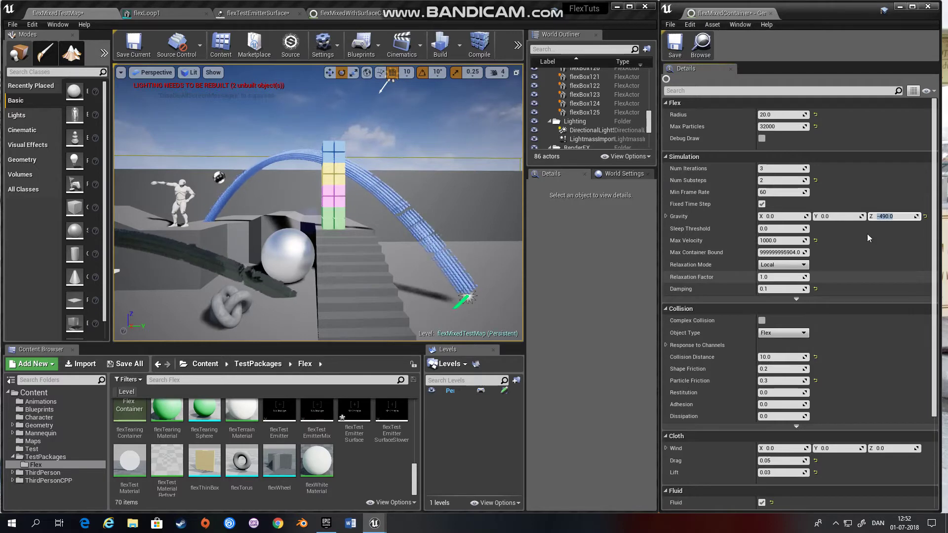
# Simulate the level with the reduced gravity, view the falling boxes and particle arc from farther back, and stop the simulation.
pyautogui.hotkey('alt', 'p')
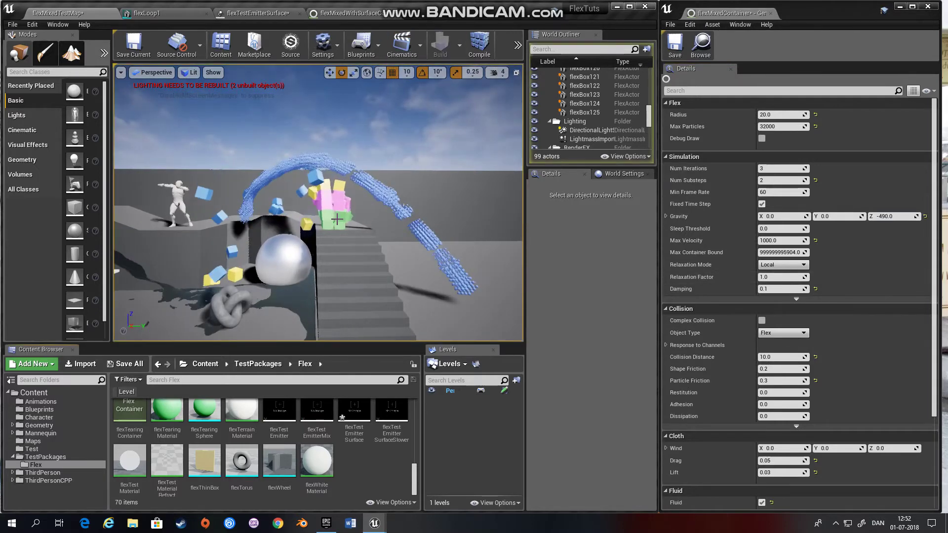
pyautogui.press('d')
pyautogui.moveTo(334, 215); pyautogui.dragTo(311, 230, button='right')
pyautogui.press('s')
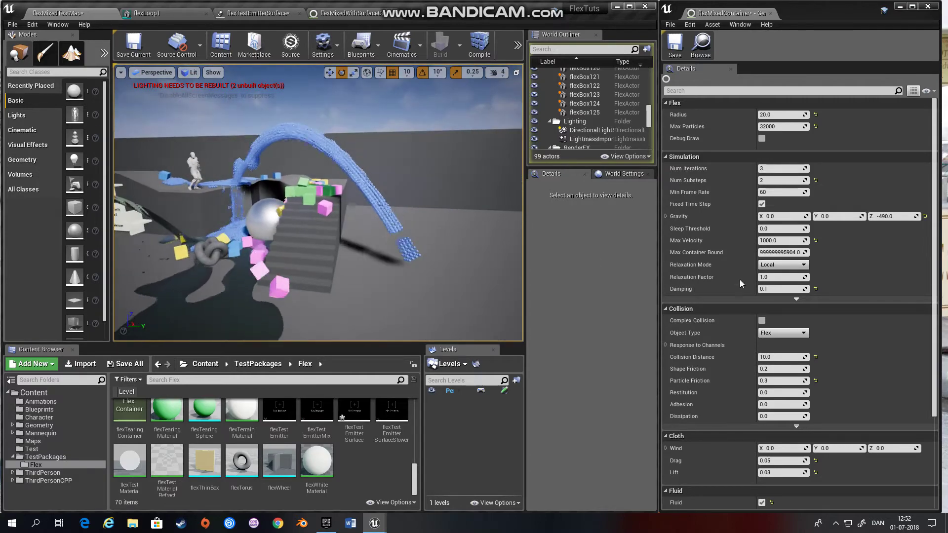
pyautogui.click(891, 216)
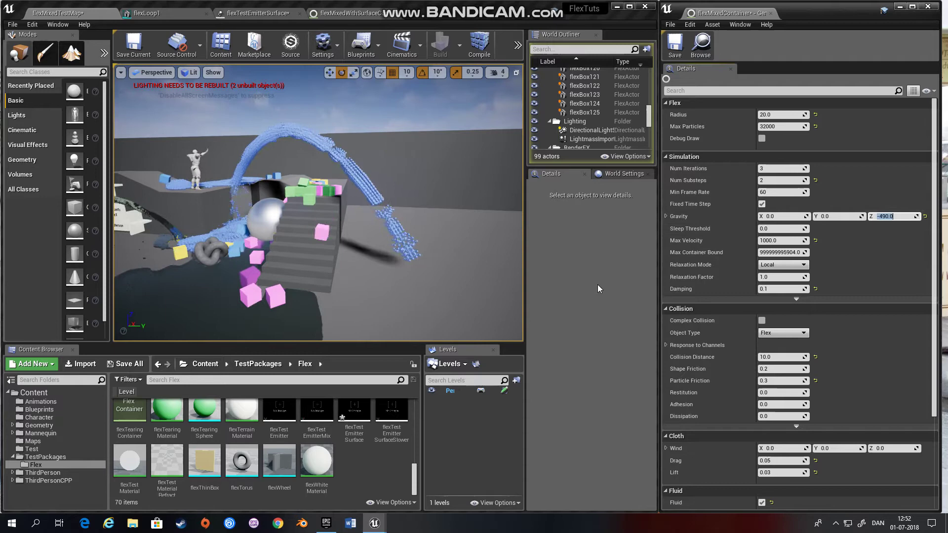
pyautogui.press('Escape')
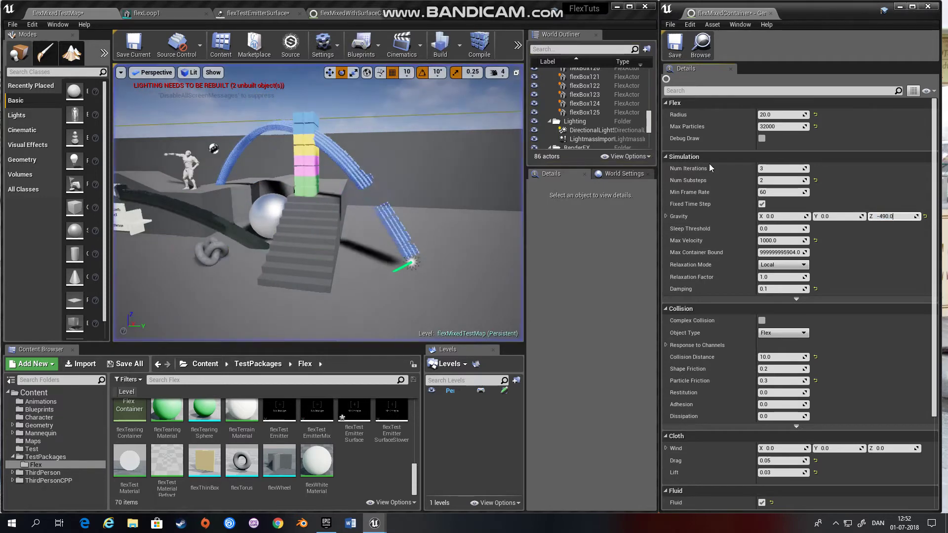
# Set the Z gravity of flexMixedContainer to 890 so that it pulls upward.
pyautogui.click(899, 216)
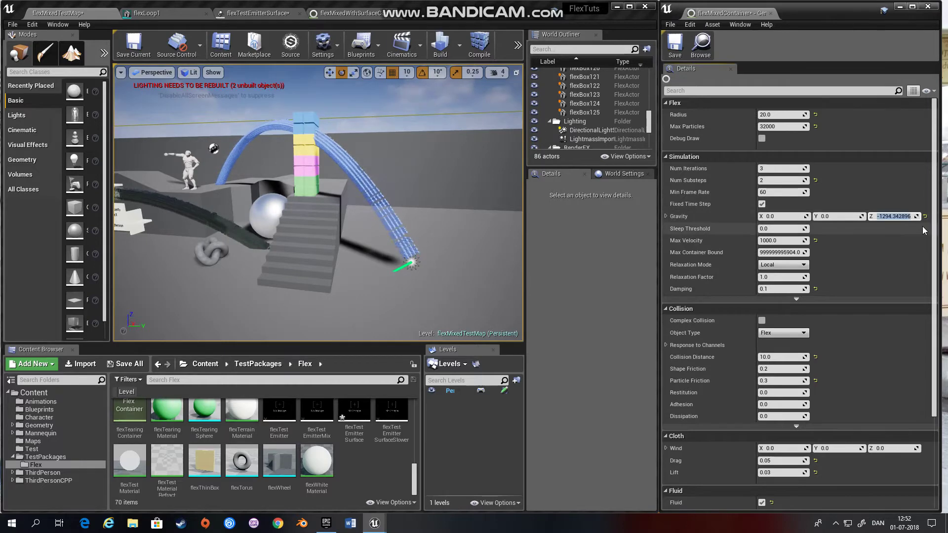
pyautogui.write('89')
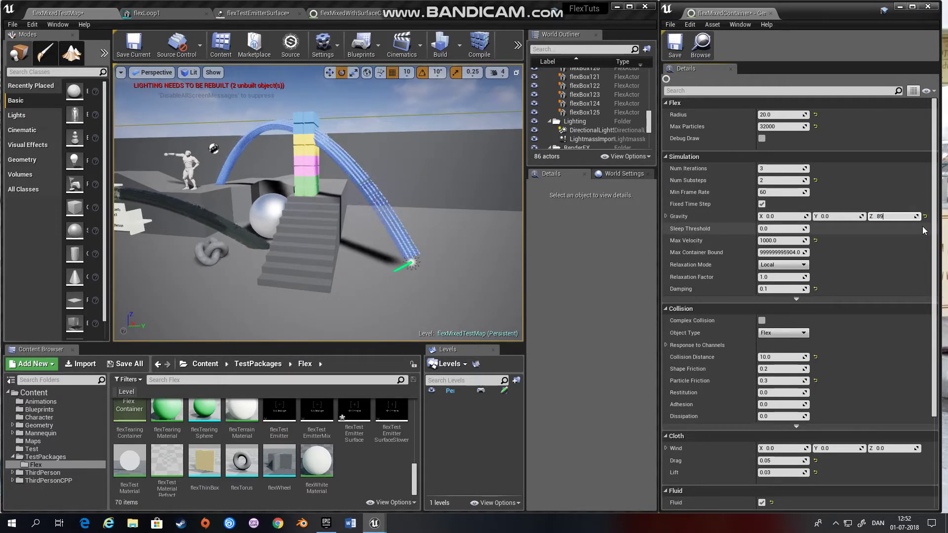
pyautogui.write('0')
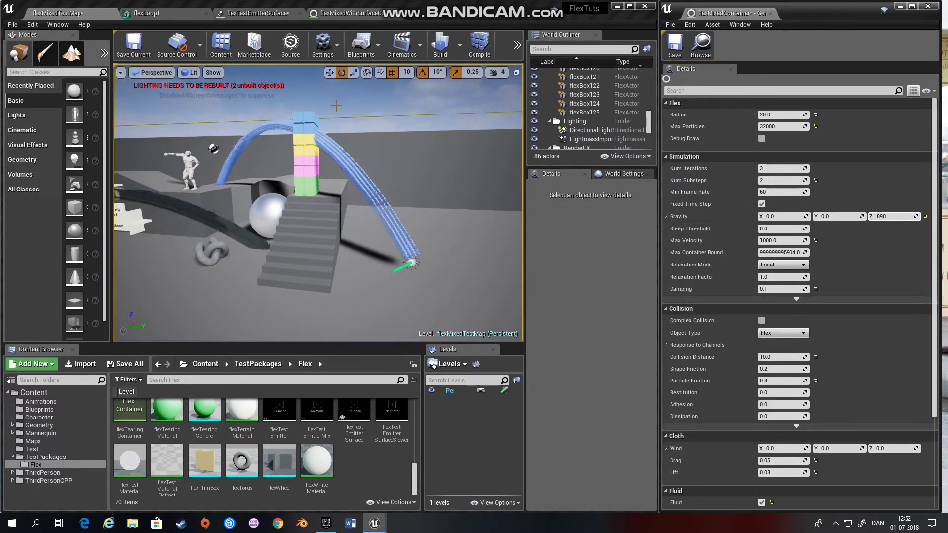
# Simulate the level with upward gravity, follow the boxes and particles into the sky, and stop the simulation.
pyautogui.hotkey('alt', 's')
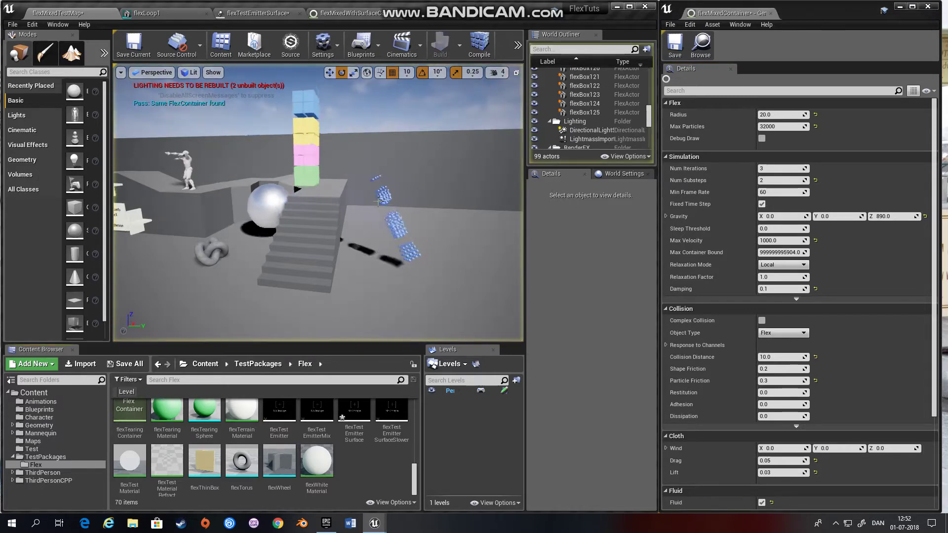
pyautogui.moveTo(367, 208); pyautogui.dragTo(345, 119, button='right')
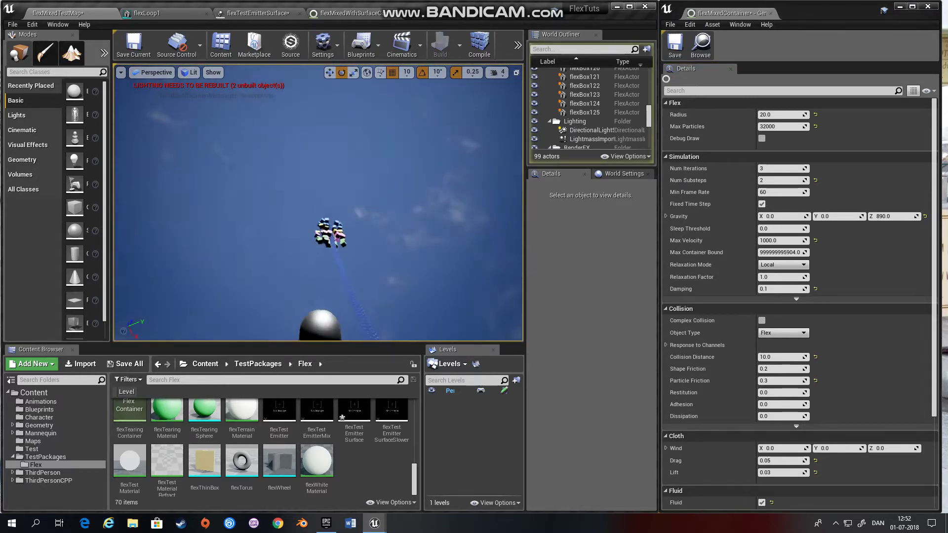
pyautogui.moveTo(345, 197); pyautogui.dragTo(364, 224, button='right')
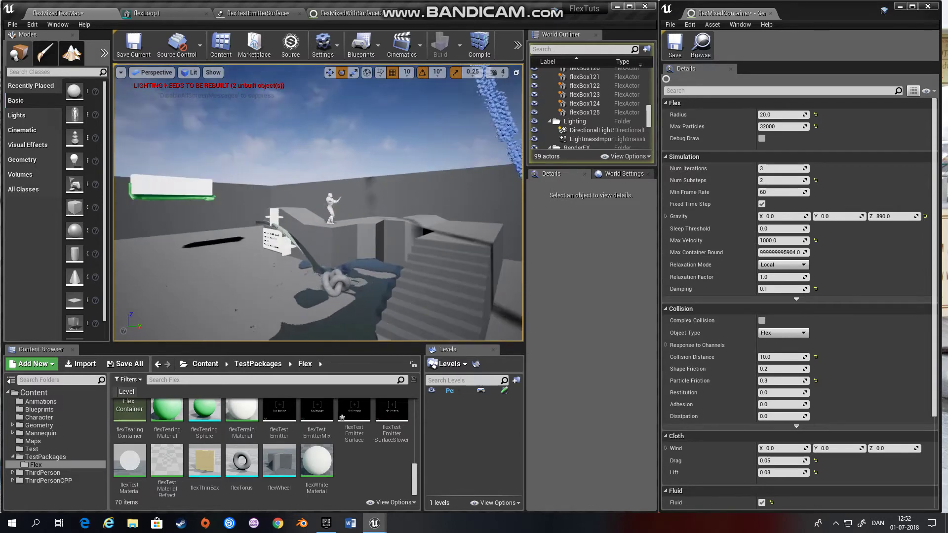
pyautogui.press('Escape')
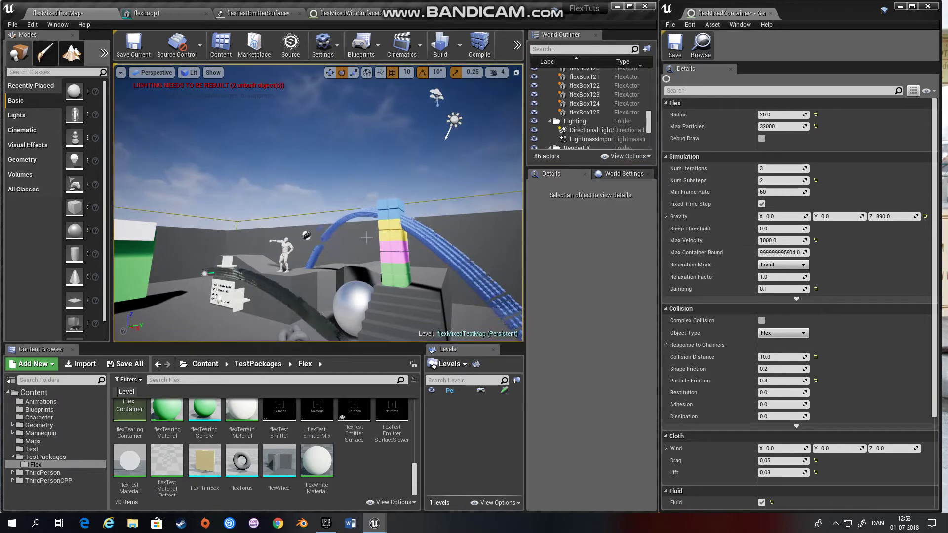
# Reset the gravity of flexMixedContainer to its default Z value of -980.
pyautogui.moveTo(364, 245); pyautogui.dragTo(289, 263, button='right')
pyautogui.moveTo(499, 233); pyautogui.dragTo(500, 233, button='right')
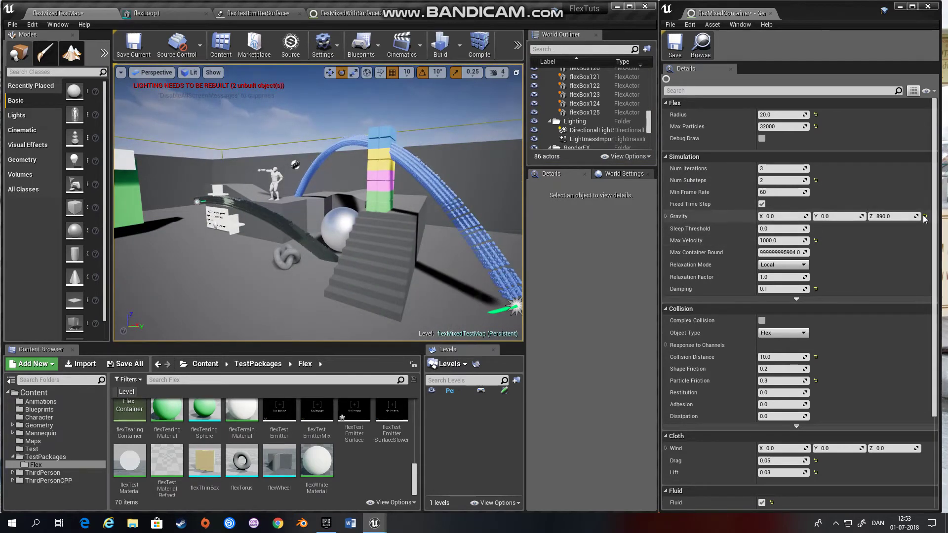
pyautogui.click(916, 251)
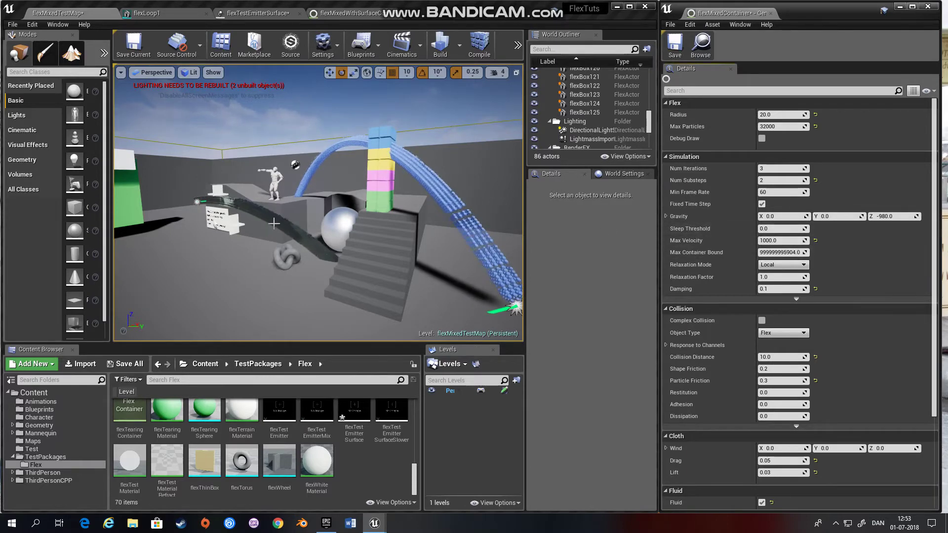
# Try a sleep threshold of 1000 in the simulation, and set the container's maximum velocity to 50.
pyautogui.click(773, 230)
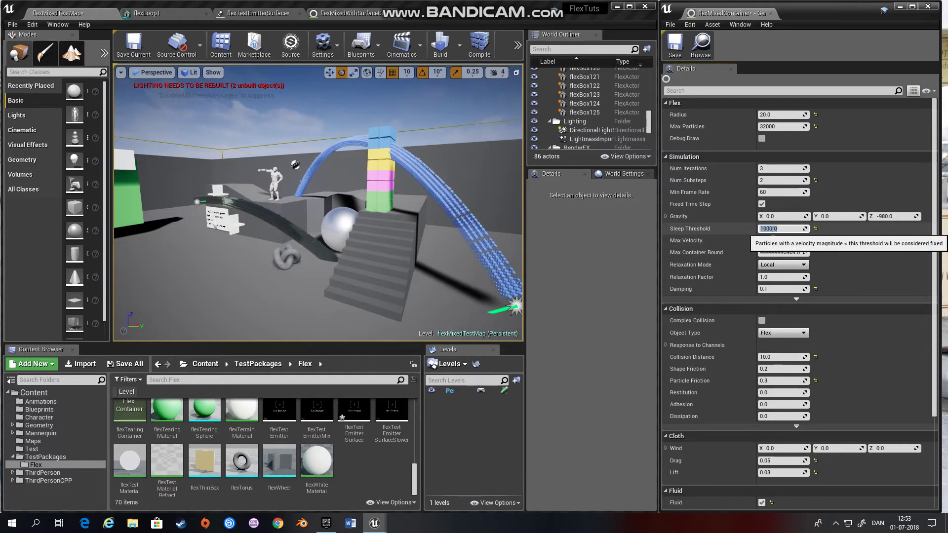
pyautogui.hotkey('alt', 's')
pyautogui.moveTo(313, 191); pyautogui.dragTo(335, 232, button='right')
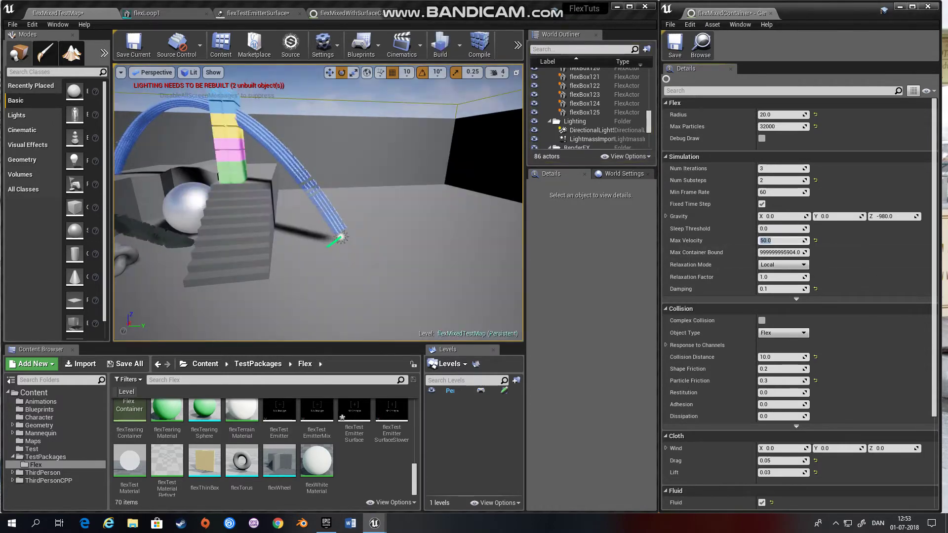
pyautogui.click(373, 223)
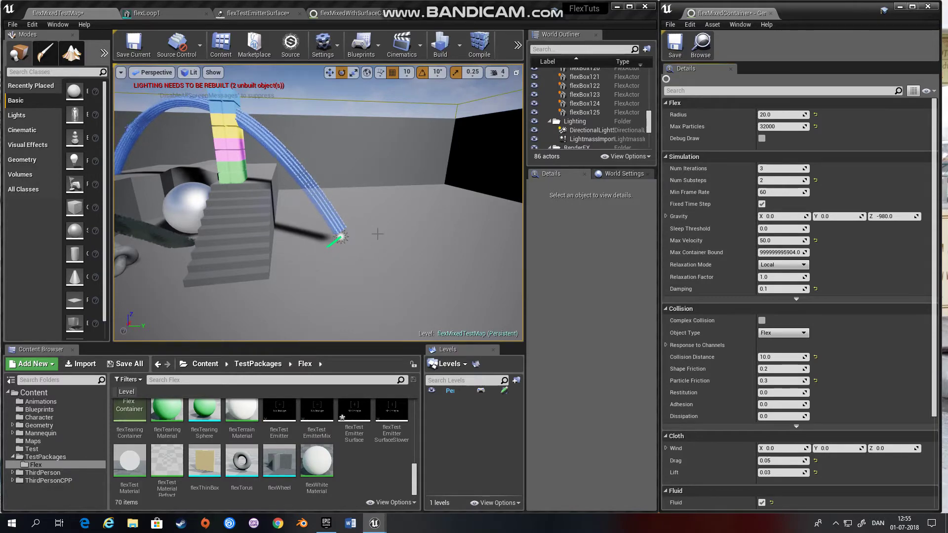
# Simulate the level with the maximum velocity of 50, observe the boxes and particles, and stop the simulation.
pyautogui.moveTo(411, 213); pyautogui.dragTo(370, 194, button='right')
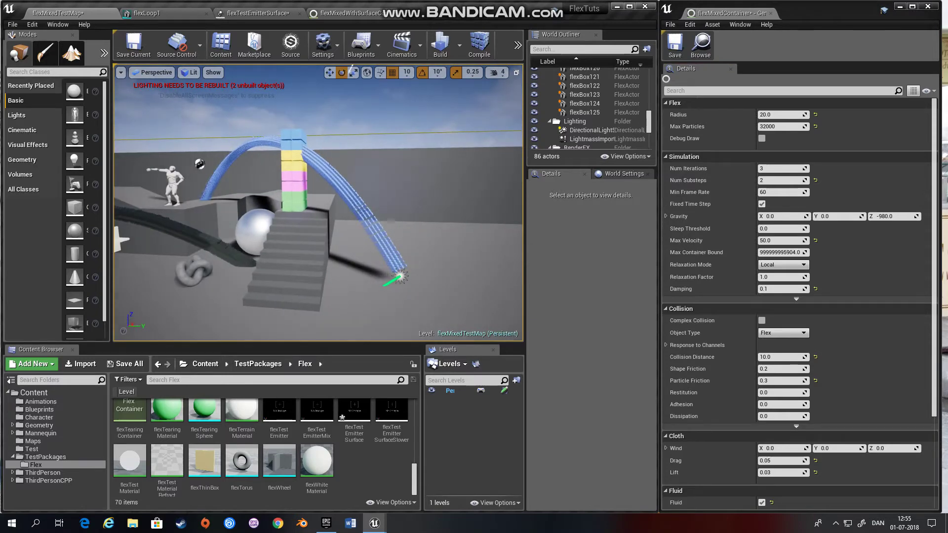
pyautogui.moveTo(402, 237); pyautogui.dragTo(411, 213)
pyautogui.hotkey('alt', 'p')
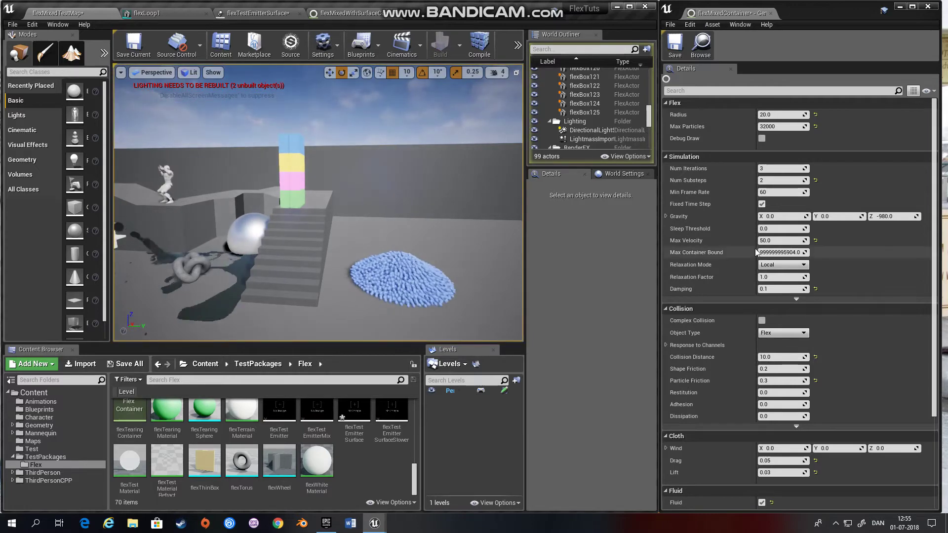
pyautogui.press('Escape')
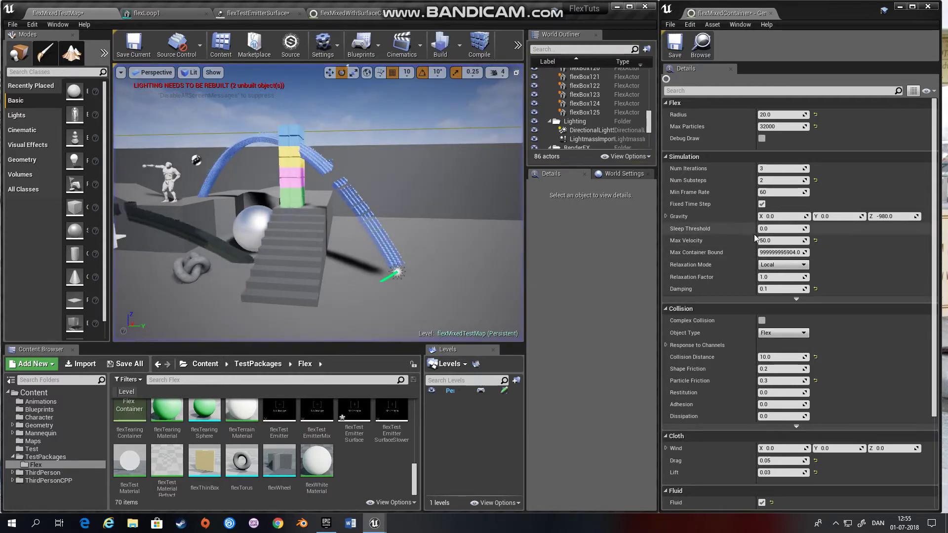
# Set the Max Velocity of flexMixedContainer to 0.
pyautogui.click(784, 240)
pyautogui.write('0')
pyautogui.press('Return')
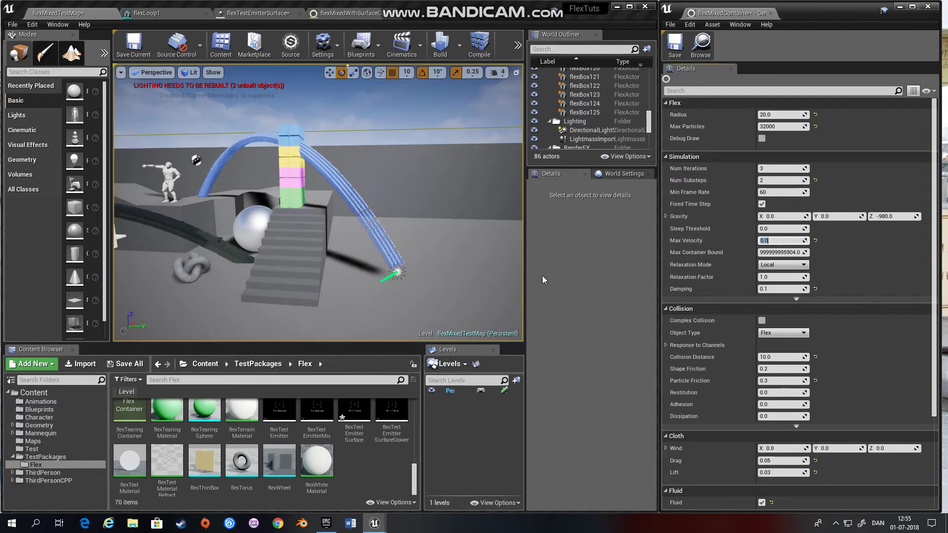
# Simulate the level with zero maximum velocity, inspect the blue particle mound and the box tower up close, and stop the simulation.
pyautogui.hotkey('alt', 'p')
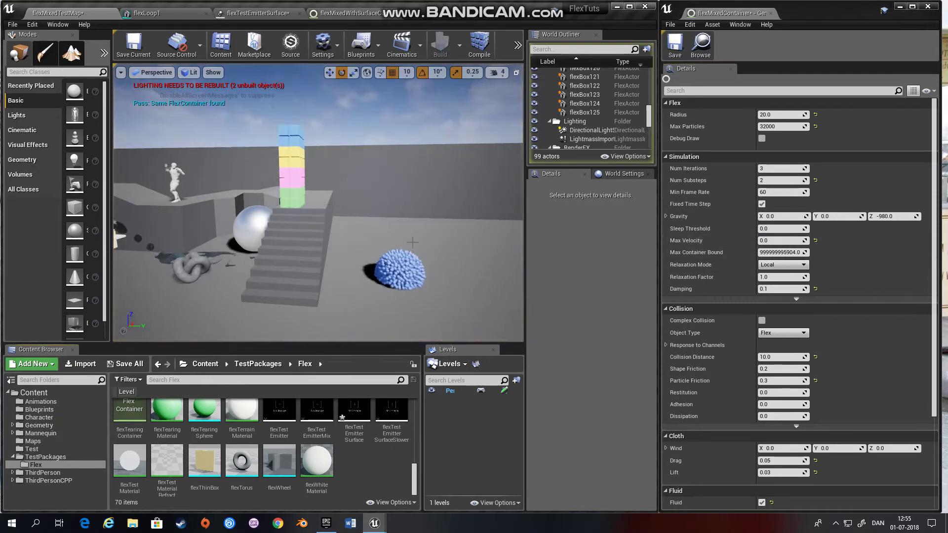
pyautogui.press('w')
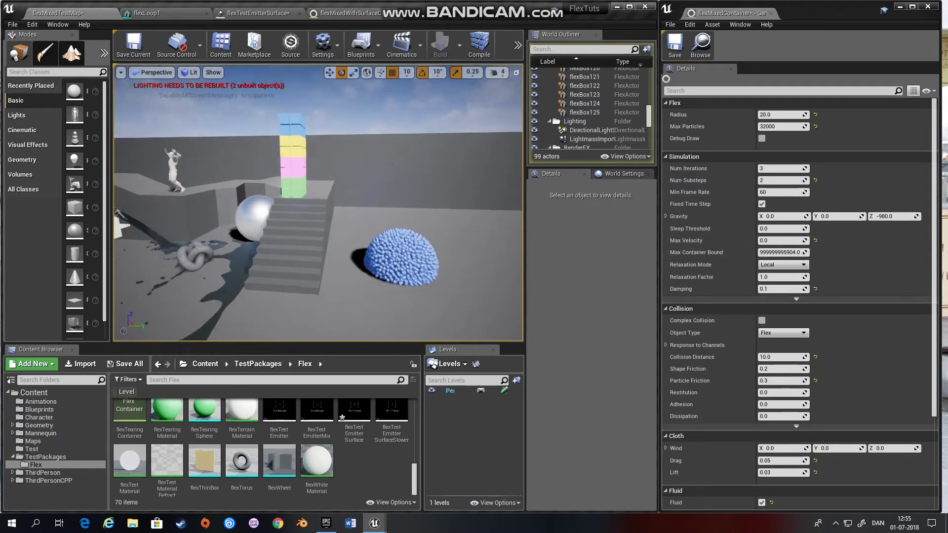
pyautogui.moveTo(427, 271); pyautogui.dragTo(481, 272, button='right')
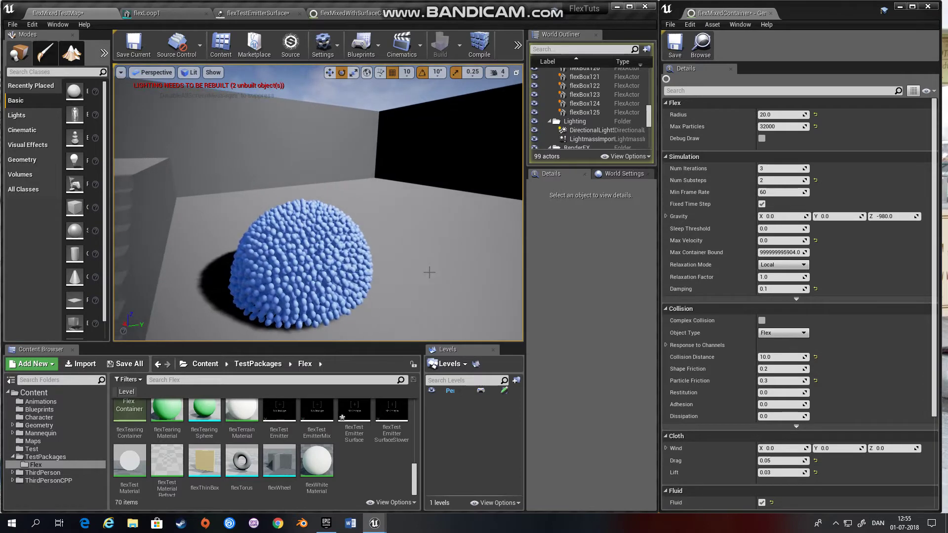
pyautogui.moveTo(419, 233); pyautogui.dragTo(416, 129, button='right')
pyautogui.press('s')
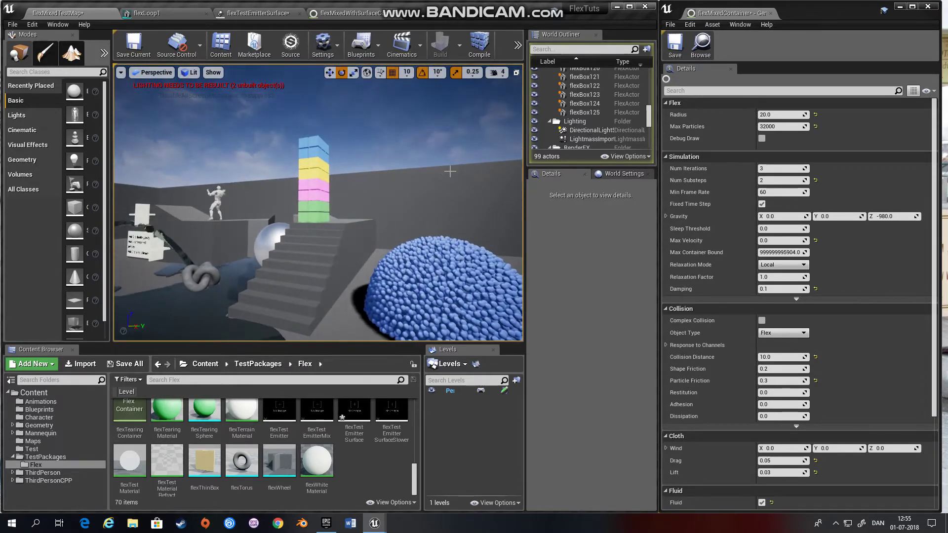
pyautogui.press('Escape')
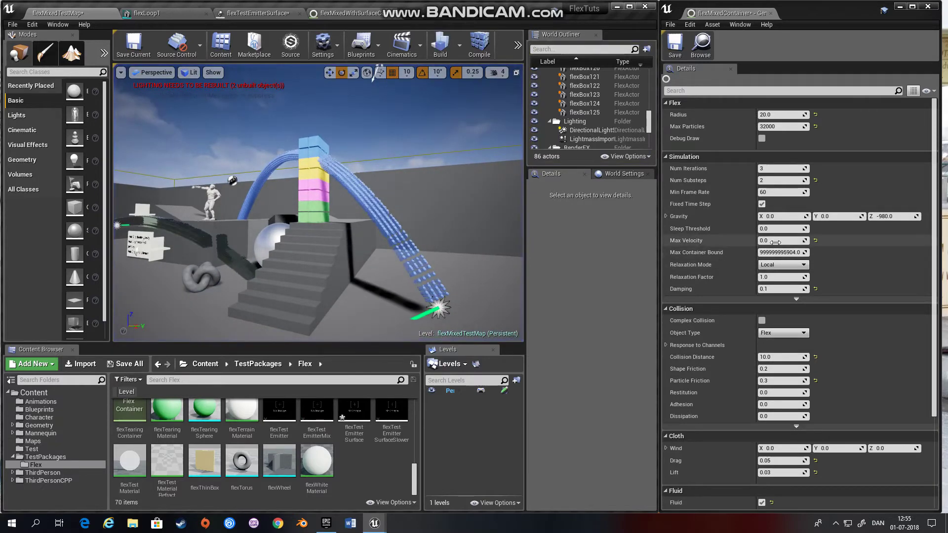
# Set the container's Max Velocity to 1000 and its Damping to 1.0.
pyautogui.click(776, 241)
pyautogui.write('100')
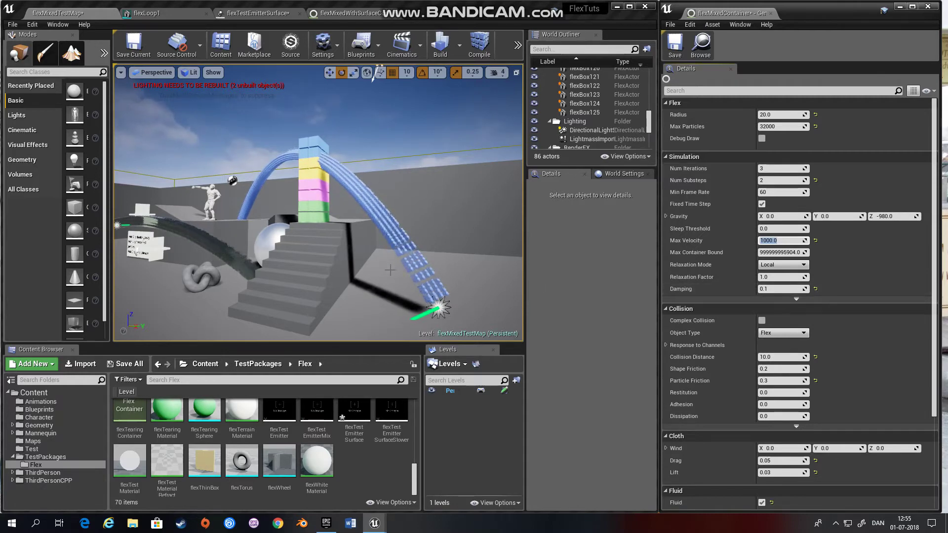
pyautogui.click(775, 289)
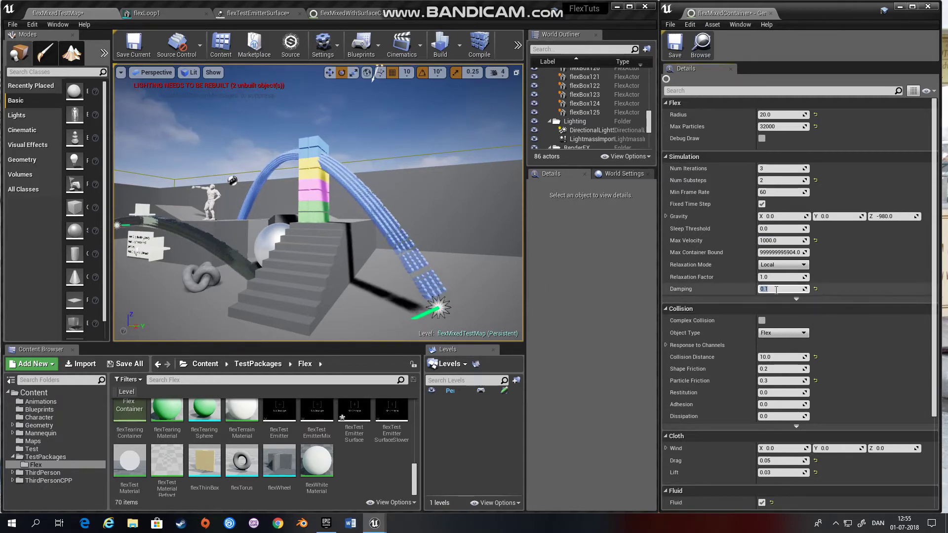
pyautogui.write('1')
pyautogui.press('Return')
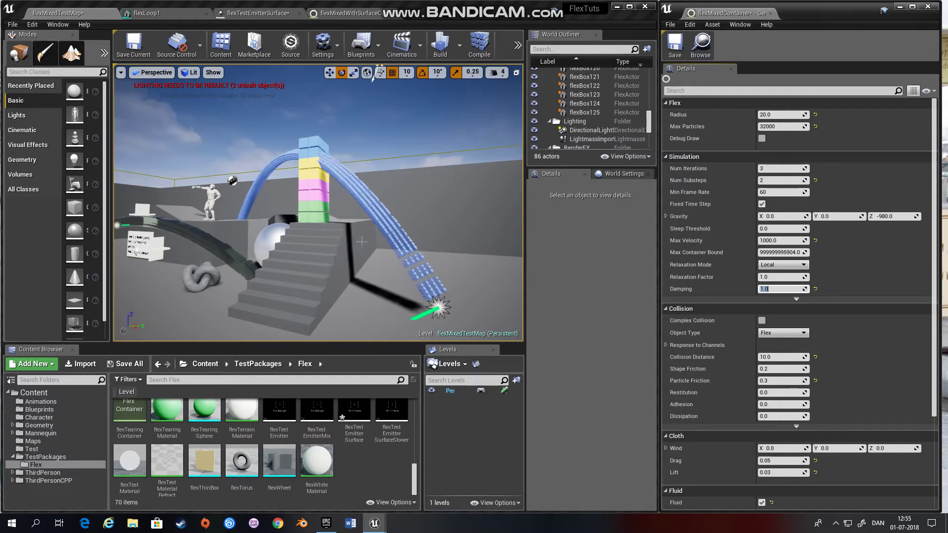
# Simulate the level, set Damping back to 0.1 while it runs, and stop after inspecting the blue particles and the fluid around the torus knot.
pyautogui.hotkey('alt', 's')
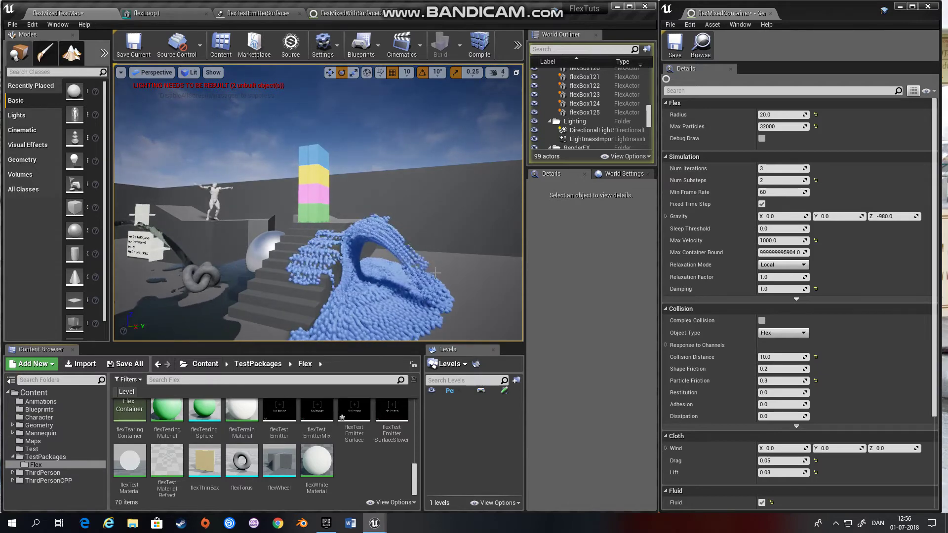
pyautogui.click(780, 290)
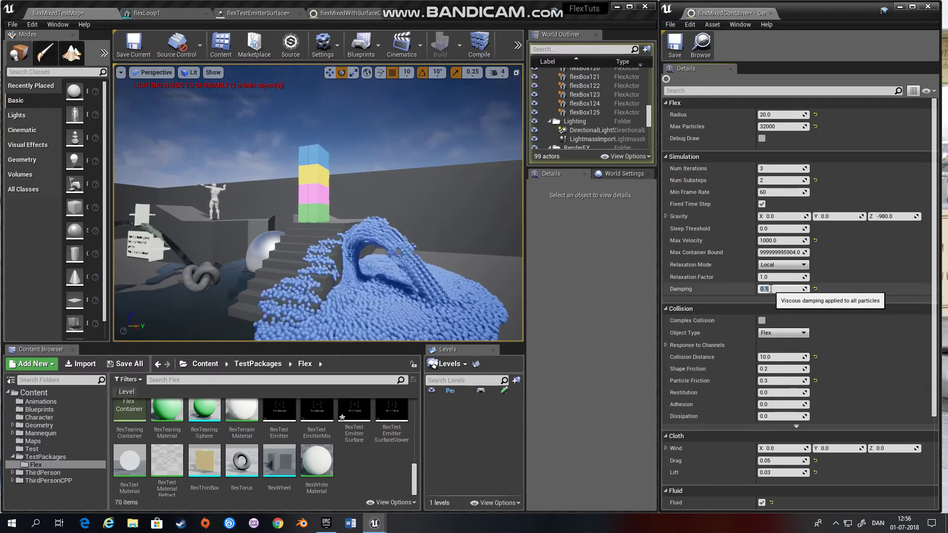
pyautogui.scroll(-3, 698, 366)
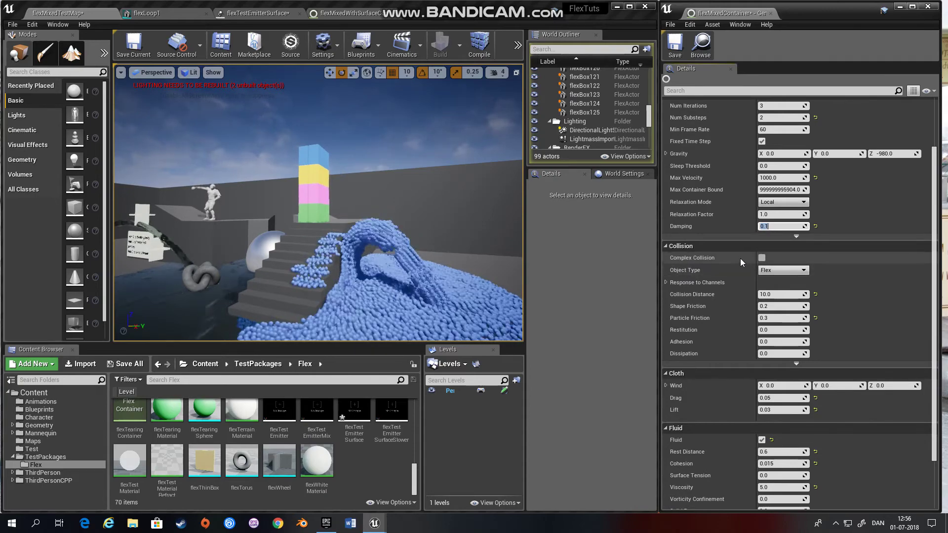
pyautogui.press('w')
pyautogui.moveTo(395, 213); pyautogui.dragTo(316, 242, button='right')
pyautogui.press('a')
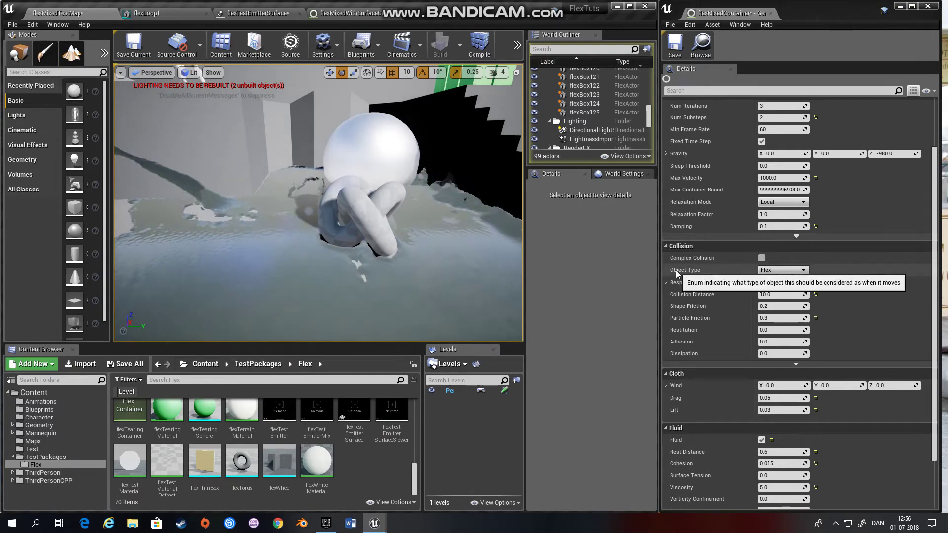
pyautogui.moveTo(376, 217); pyautogui.dragTo(457, 220, button='right')
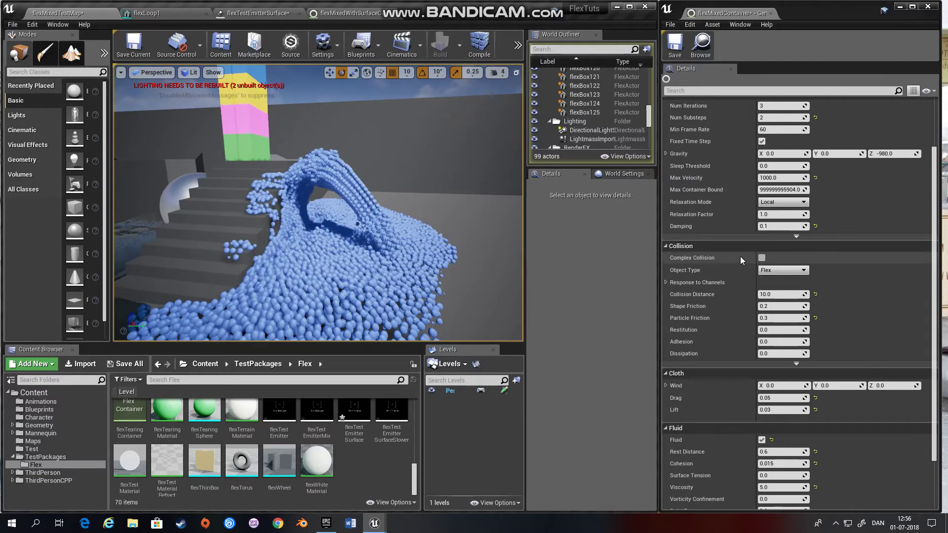
pyautogui.press('Escape')
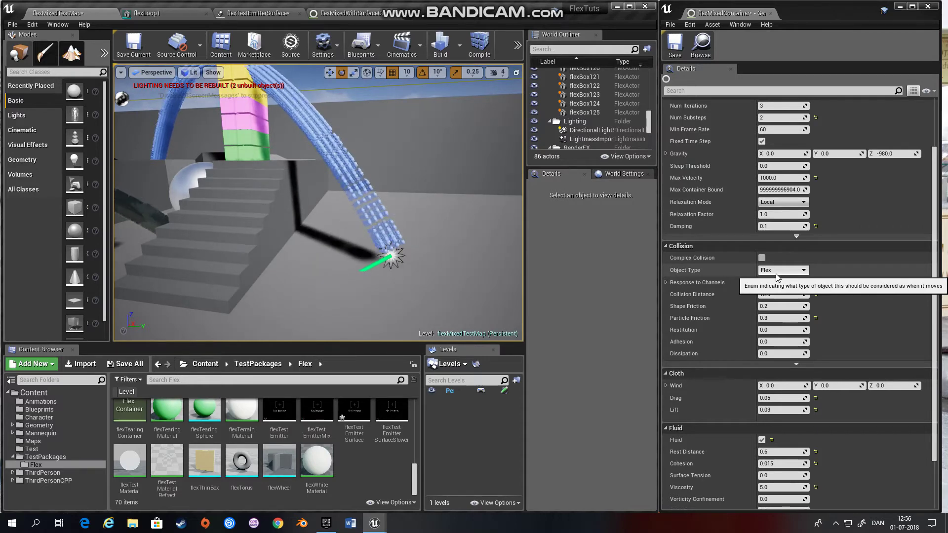
# Review the container's collision Response to Channels list and collapse it again.
pyautogui.moveTo(346, 213); pyautogui.dragTo(259, 190, button='right')
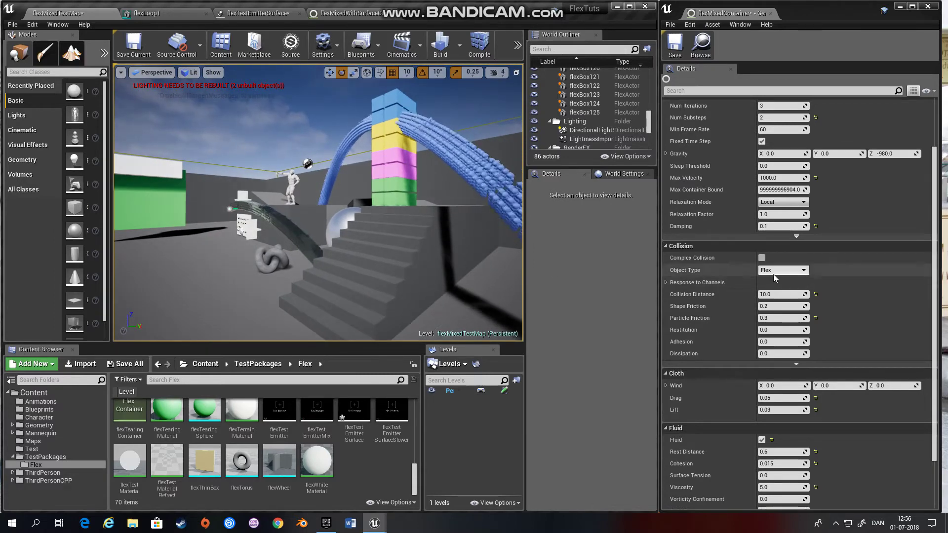
pyautogui.click(667, 283)
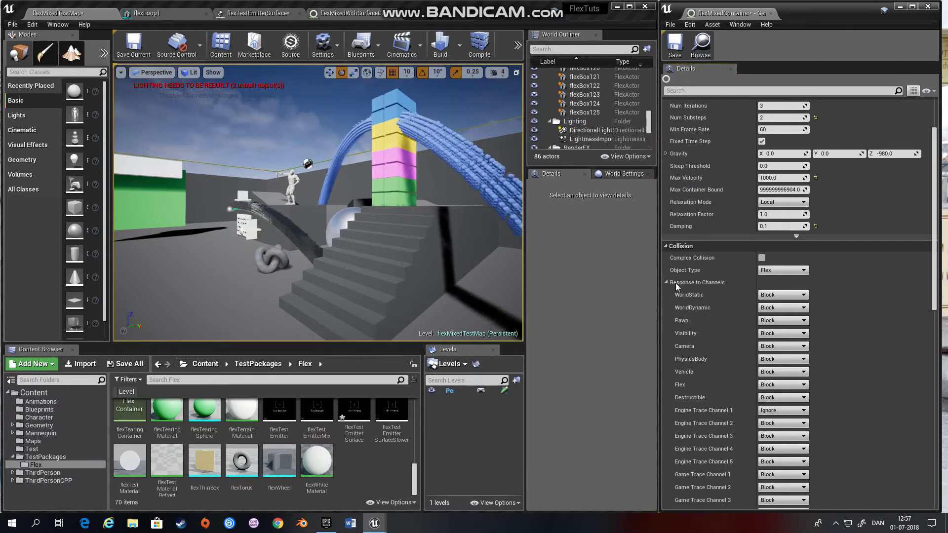
pyautogui.click(696, 282)
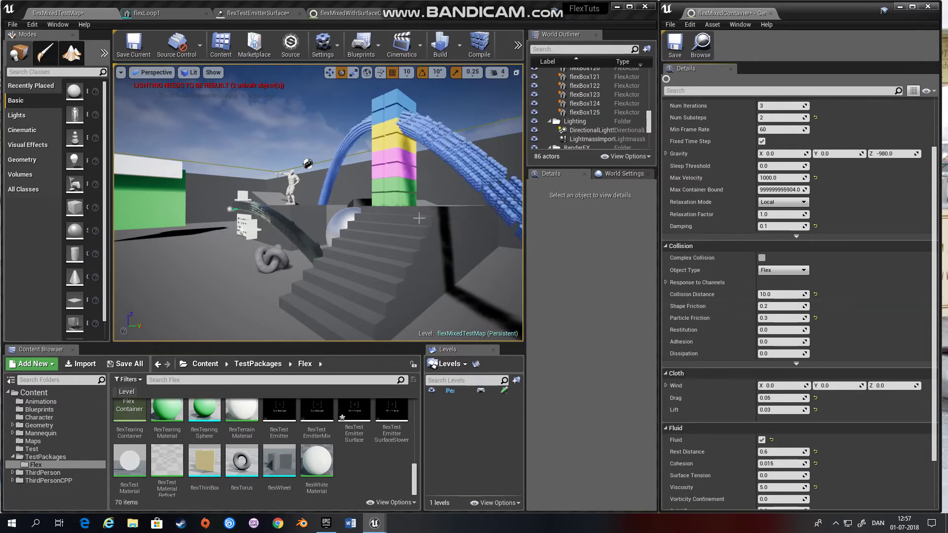
# Set the container's Collision Distance to 100.
pyautogui.press('w')
pyautogui.moveTo(384, 149); pyautogui.dragTo(406, 149, button='right')
pyautogui.moveTo(372, 89); pyautogui.dragTo(370, 69)
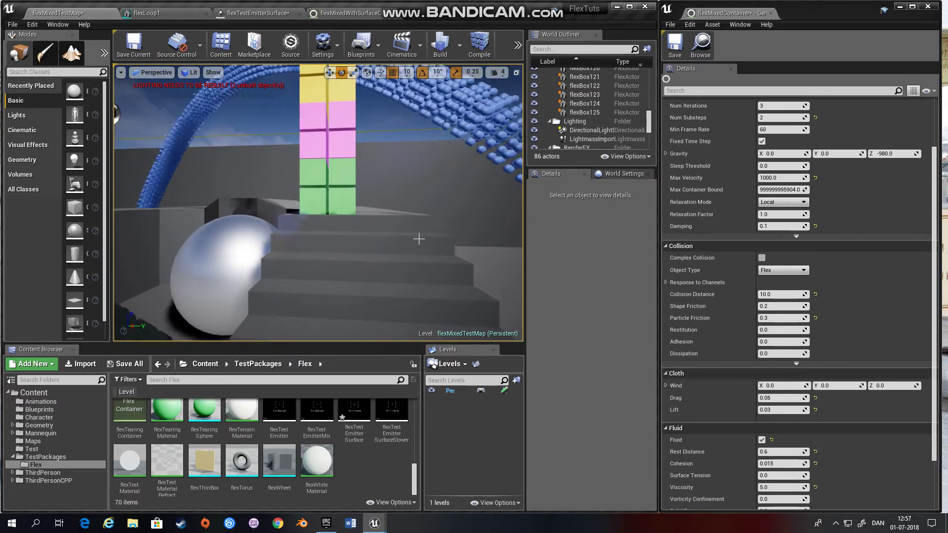
pyautogui.click(779, 293)
pyautogui.write('1')
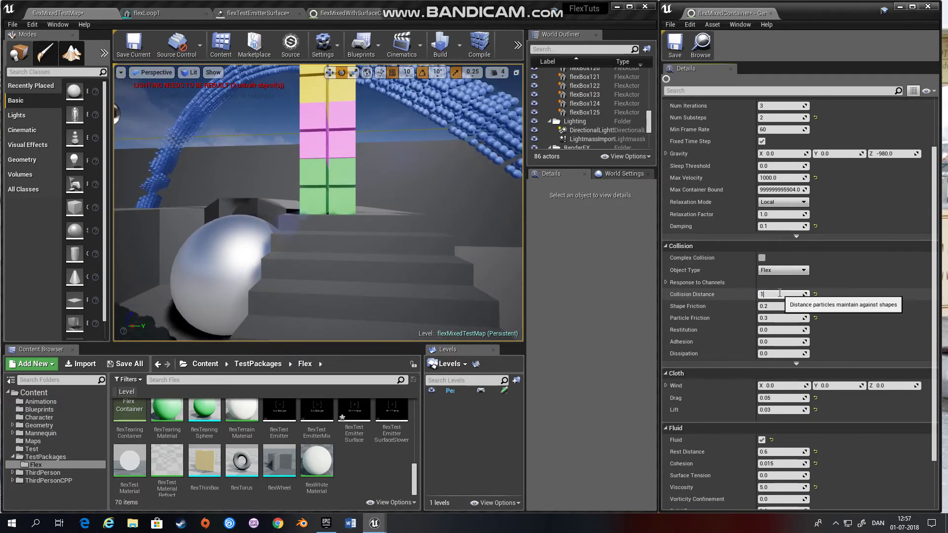
pyautogui.press('Return')
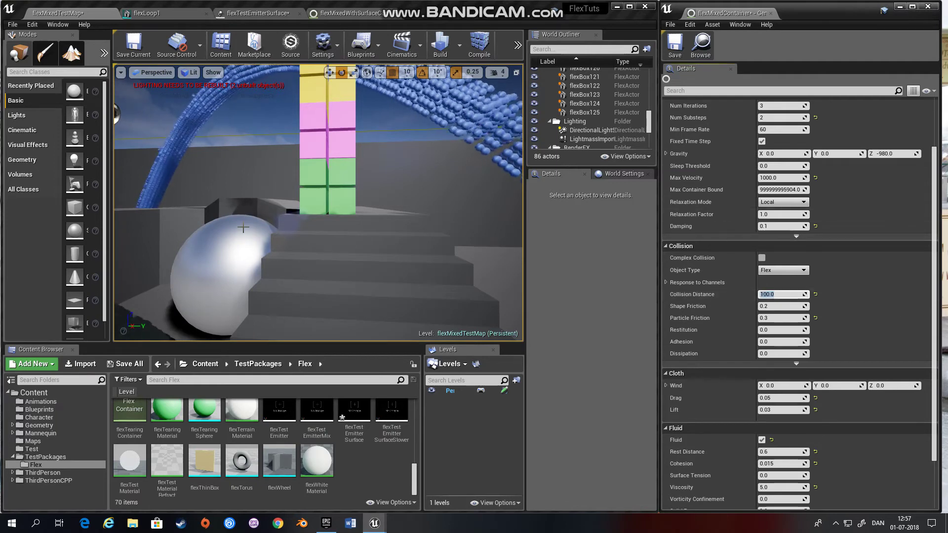
# Simulate the level with the large collision distance, set Collision Distance back to 10 while it runs, and stop the simulation.
pyautogui.hotkey('alt', 'p')
pyautogui.moveTo(317, 203); pyautogui.dragTo(281, 220, button='right')
pyautogui.press('w')
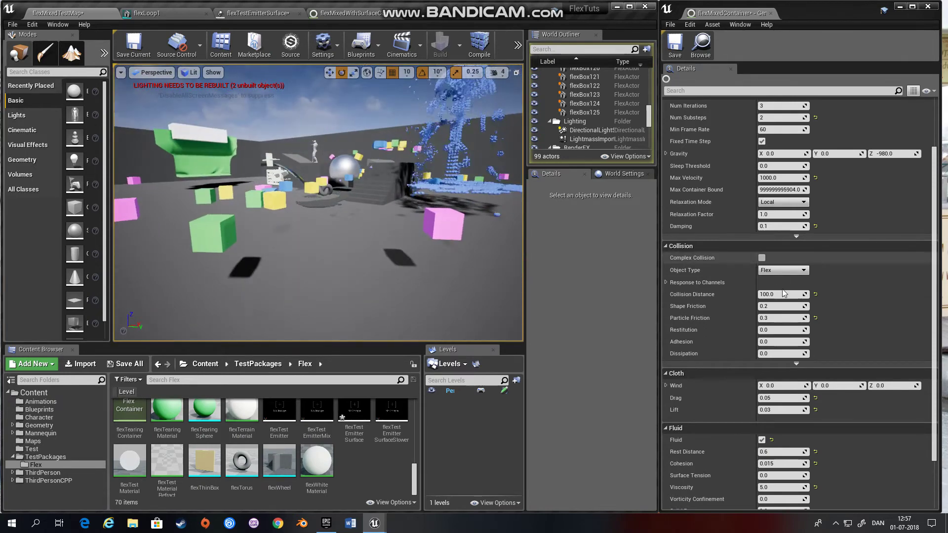
pyautogui.click(778, 298)
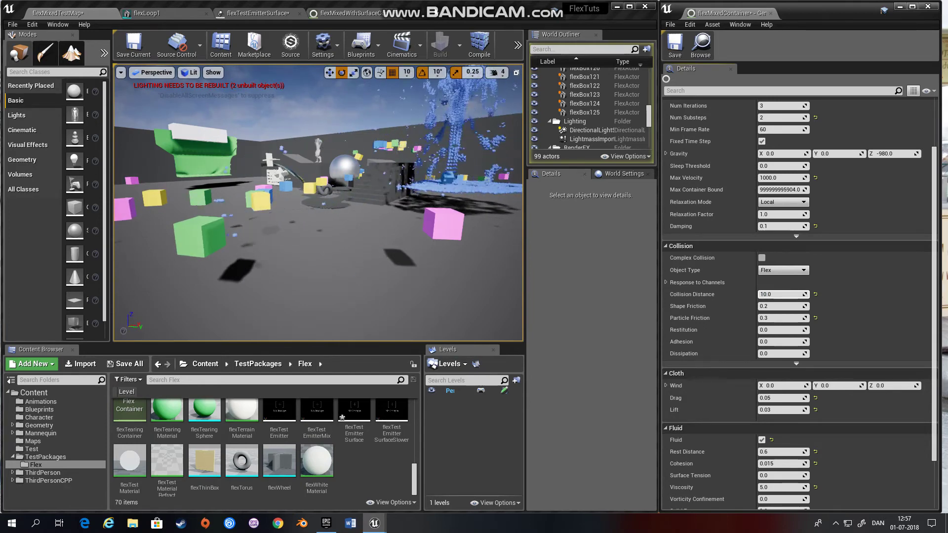
pyautogui.press('Escape')
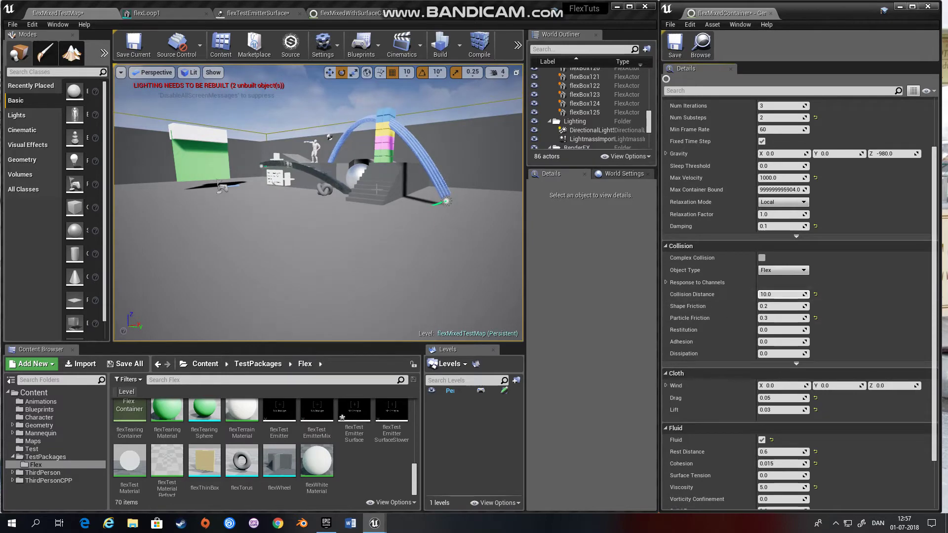
# Set the container's Shape Friction to 1.0 with the stairs and box tower in view.
pyautogui.moveTo(375, 247); pyautogui.dragTo(380, 215, button='right')
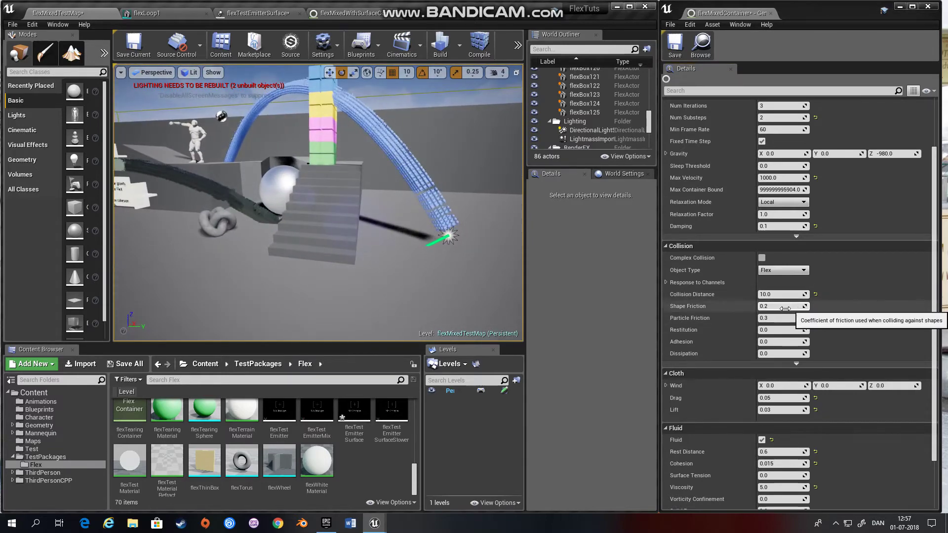
pyautogui.click(783, 307)
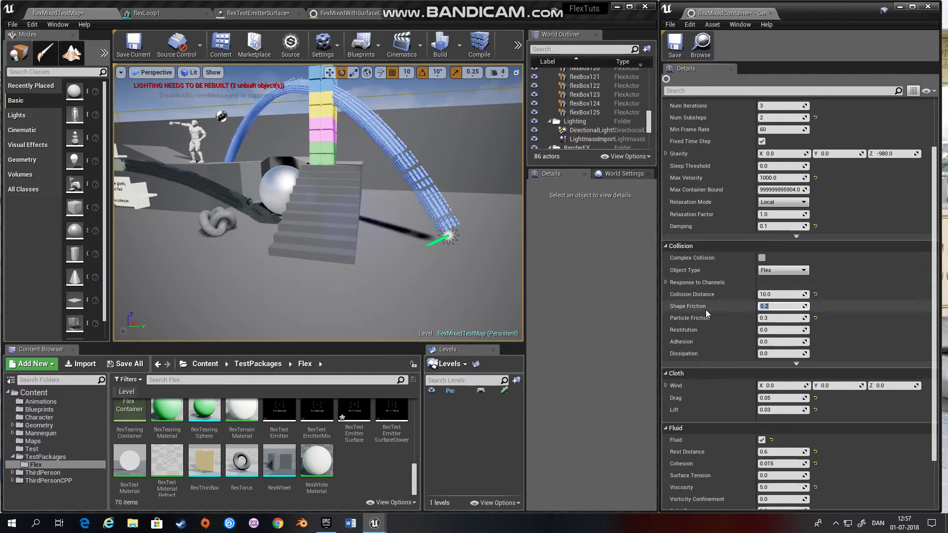
pyautogui.moveTo(373, 213); pyautogui.dragTo(337, 212, button='right')
pyautogui.press('w')
pyautogui.press('s')
pyautogui.click(780, 306)
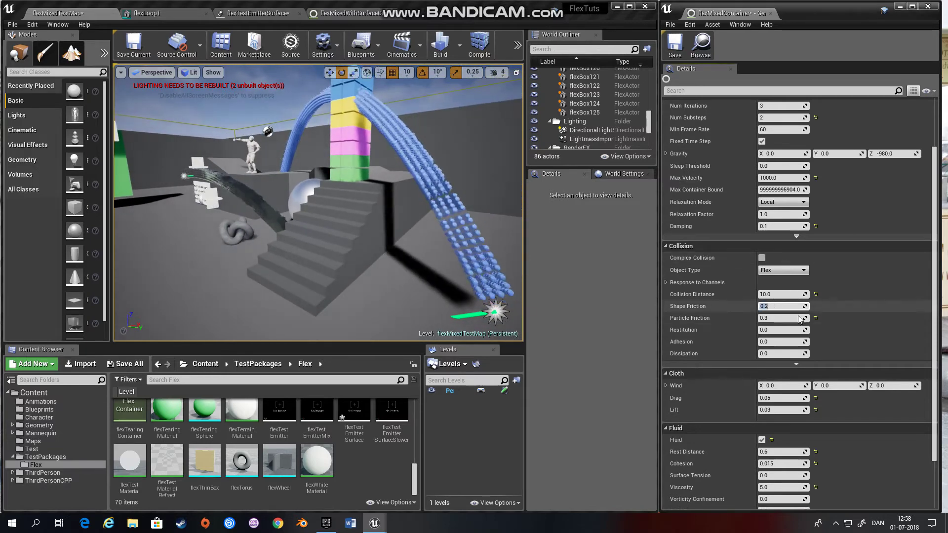
pyautogui.write('1')
pyautogui.press('Return')
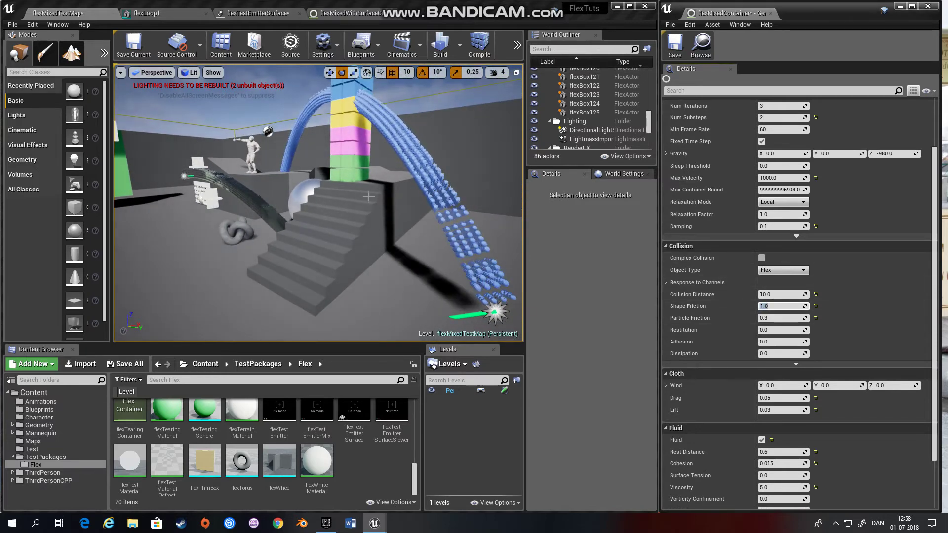
# Simulate the level with the increased shape friction, stop the simulation, and reset Shape Friction to its default of 0.2.
pyautogui.click(372, 204)
pyautogui.hotkey('alt', 's')
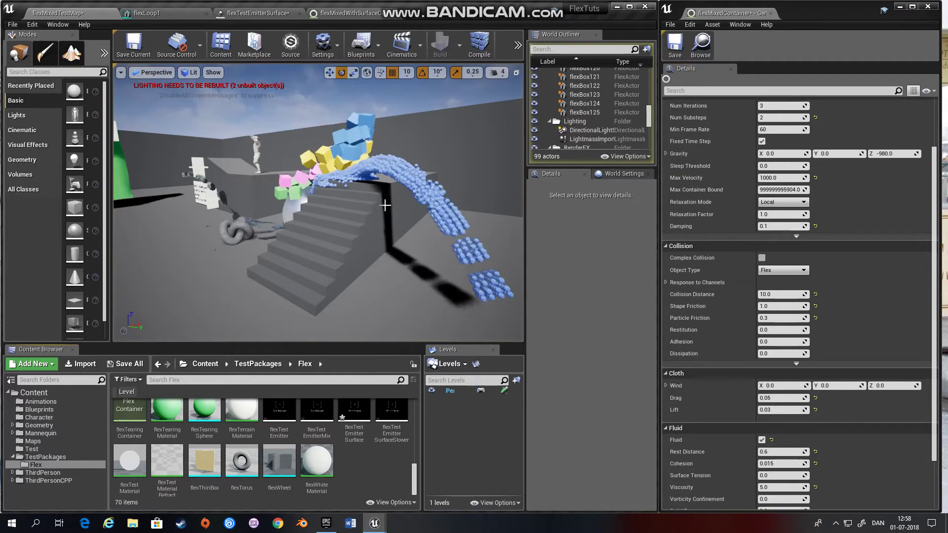
pyautogui.moveTo(349, 211)
pyautogui.mouseDown(button='right')
pyautogui.moveTo(353, 237)
pyautogui.moveTo(351, 212)
pyautogui.mouseUp(button='right')
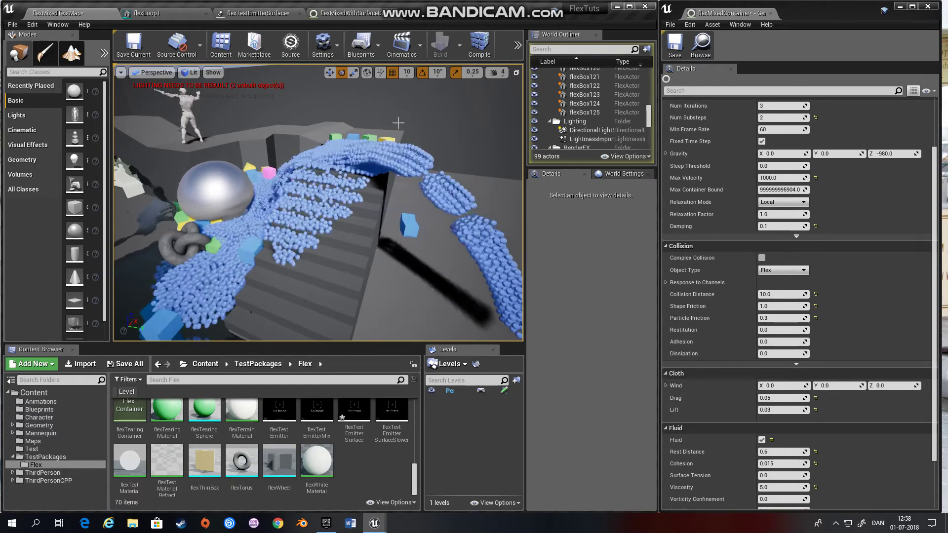
pyautogui.press('Escape')
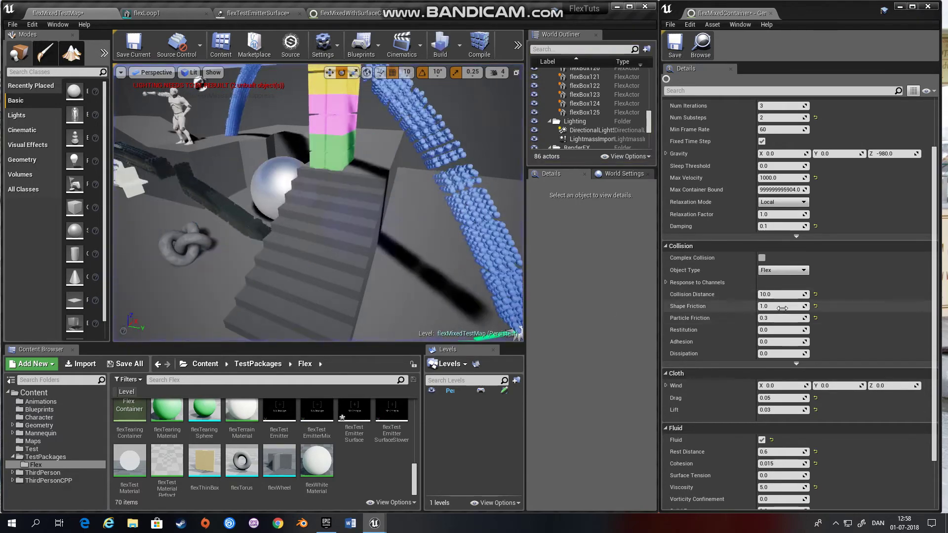
pyautogui.click(814, 306)
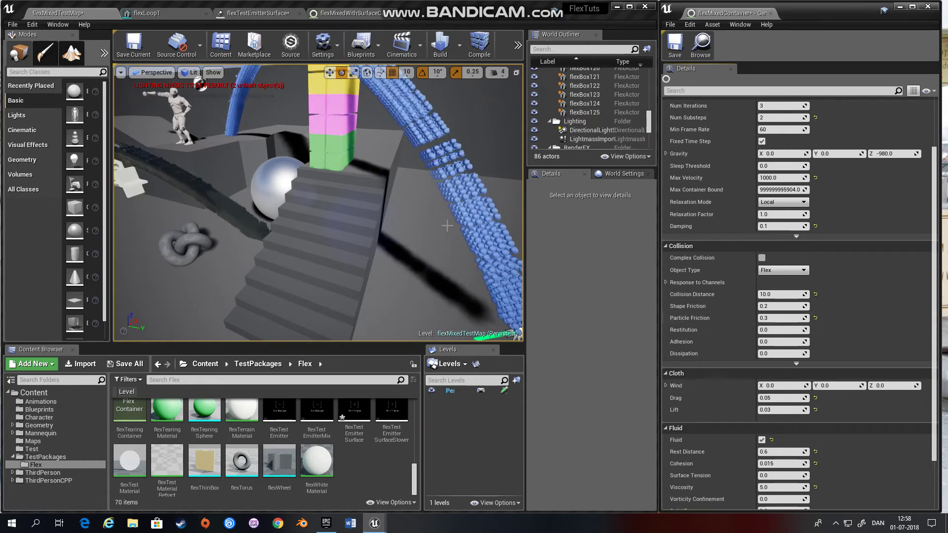
# Set the container's Particle Friction to 1.0 and simulate the level with the stairs and fluid stream in view.
pyautogui.moveTo(322, 160); pyautogui.dragTo(337, 127, button='right')
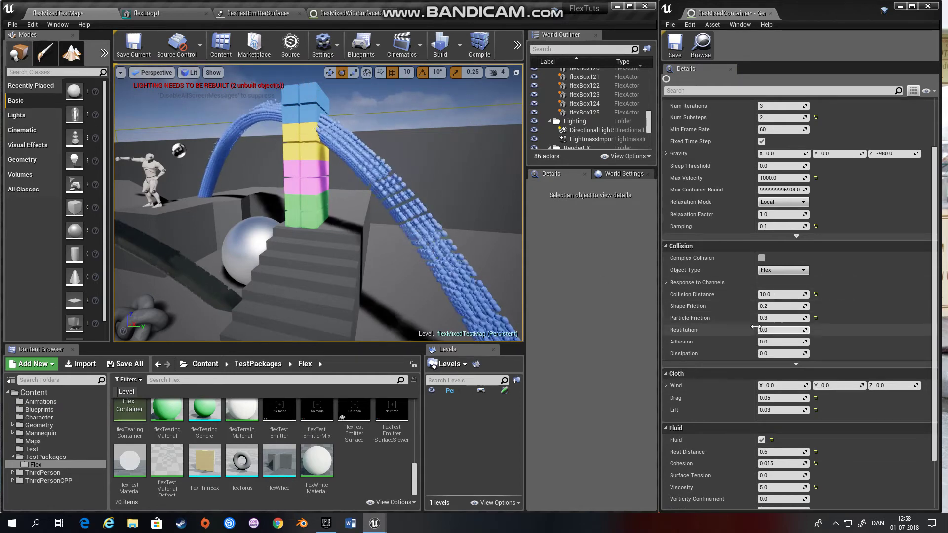
pyautogui.click(797, 317)
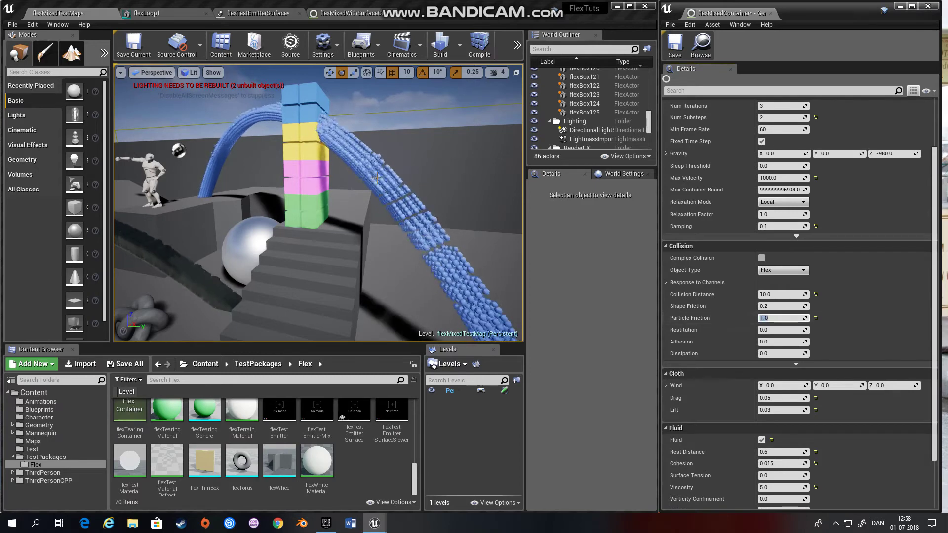
pyautogui.moveTo(395, 250); pyautogui.dragTo(431, 285, button='right')
pyautogui.hotkey('alt', 's')
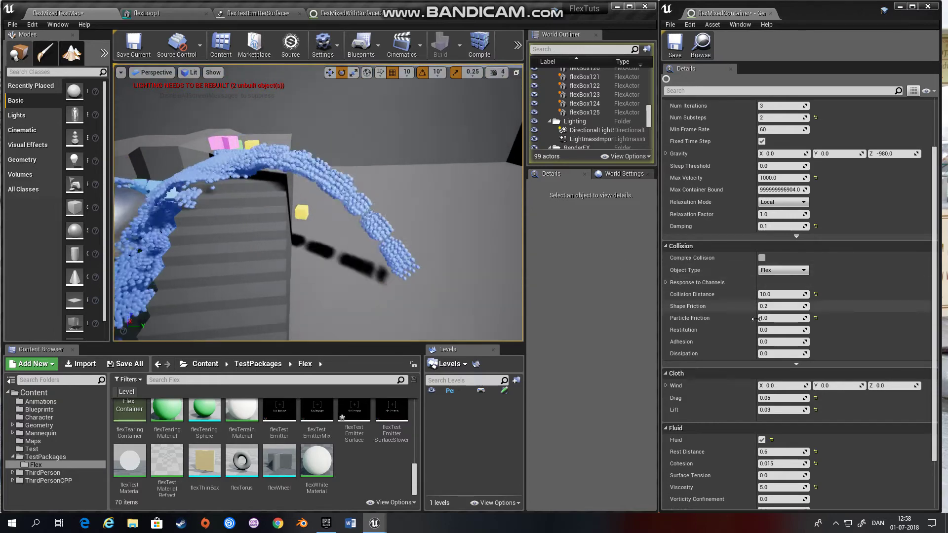
# Stop the simulation, set Particle Friction to 10, and simulate the level again.
pyautogui.click(783, 318)
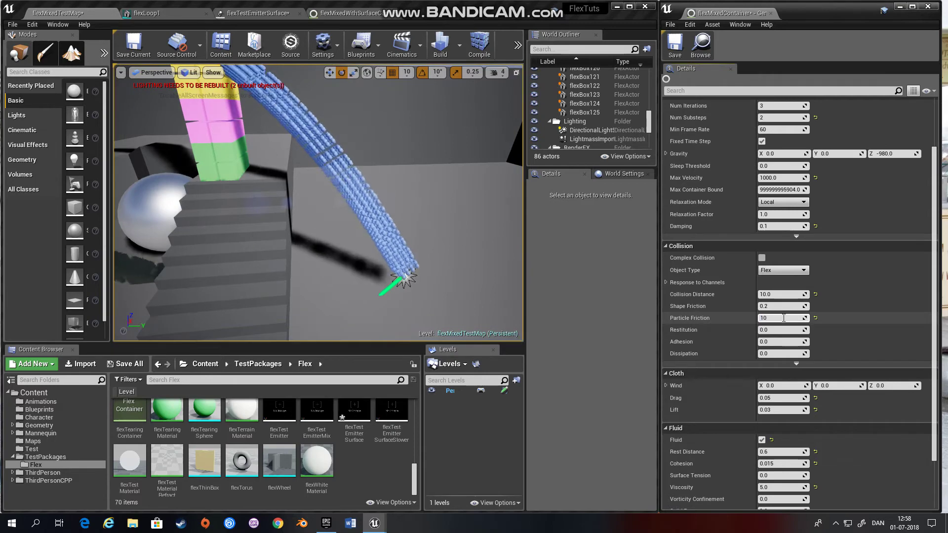
pyautogui.press('Return')
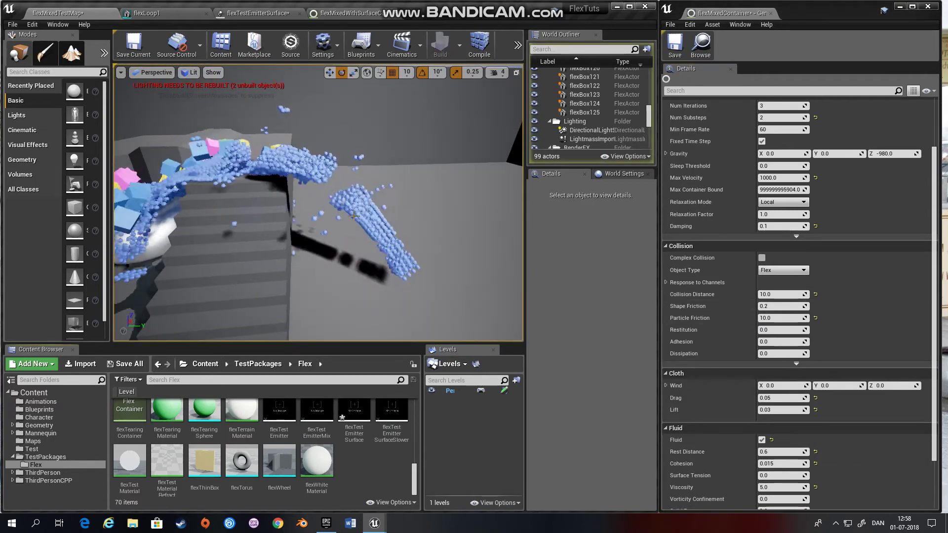
pyautogui.moveTo(365, 224)
pyautogui.mouseDown(button='right')
pyautogui.moveTo(316, 224)
pyautogui.moveTo(341, 247)
pyautogui.moveTo(365, 224)
pyautogui.mouseUp(button='right')
pyautogui.press('w')
pyautogui.press('s')
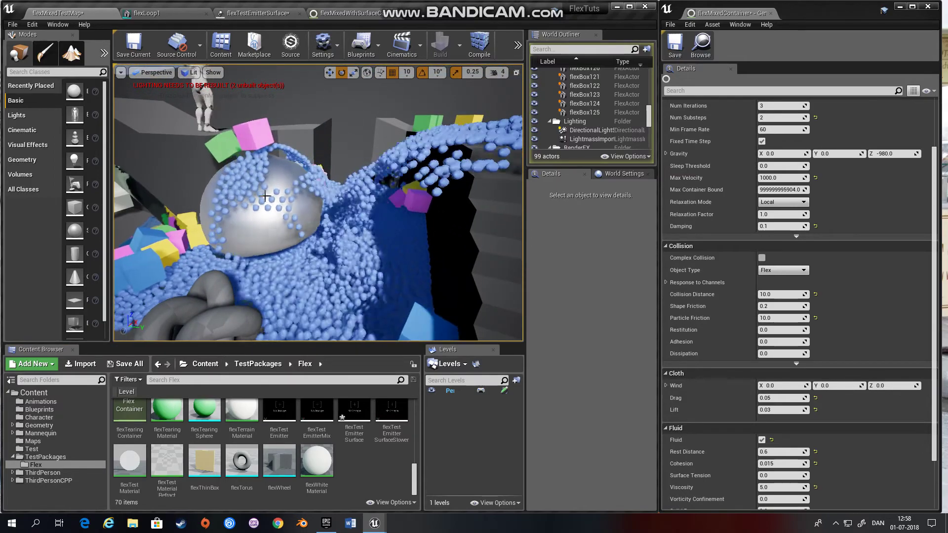
# Inspect the fluid around the sphere, stop the simulation, and set Particle Friction back to 0.3.
pyautogui.scroll(2, 305, 169)
pyautogui.moveTo(390, 212); pyautogui.dragTo(326, 212, button='right')
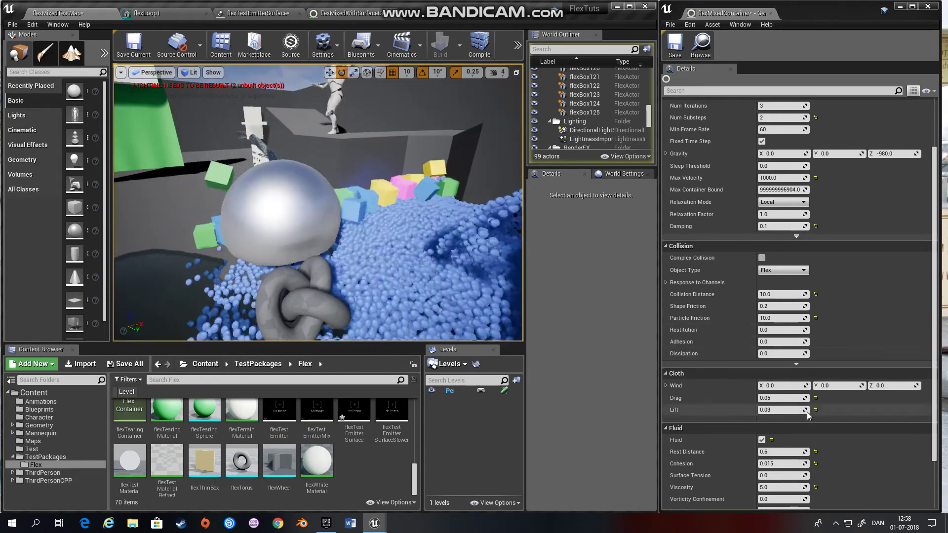
pyautogui.press('Escape')
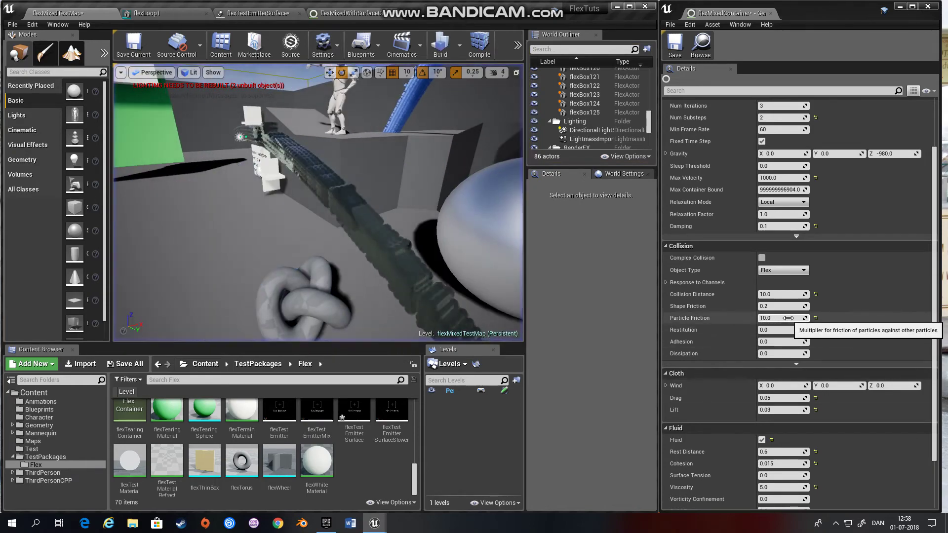
pyautogui.click(815, 318)
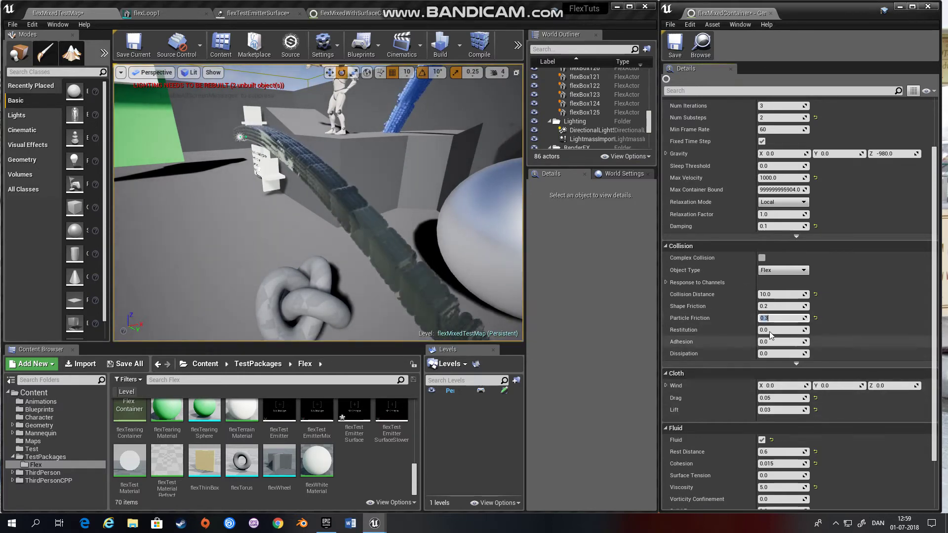
# Set the container's Adhesion to 1.0, simulate the level while viewing the stairs and fluid streams, and stop the simulation.
pyautogui.scroll(-2, 737, 325)
pyautogui.scroll(-2, 705, 313)
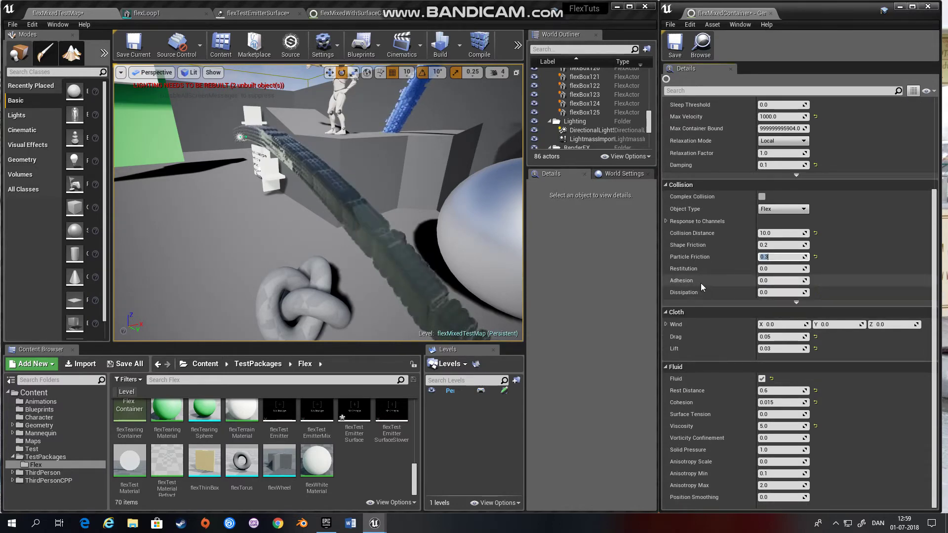
pyautogui.click(784, 281)
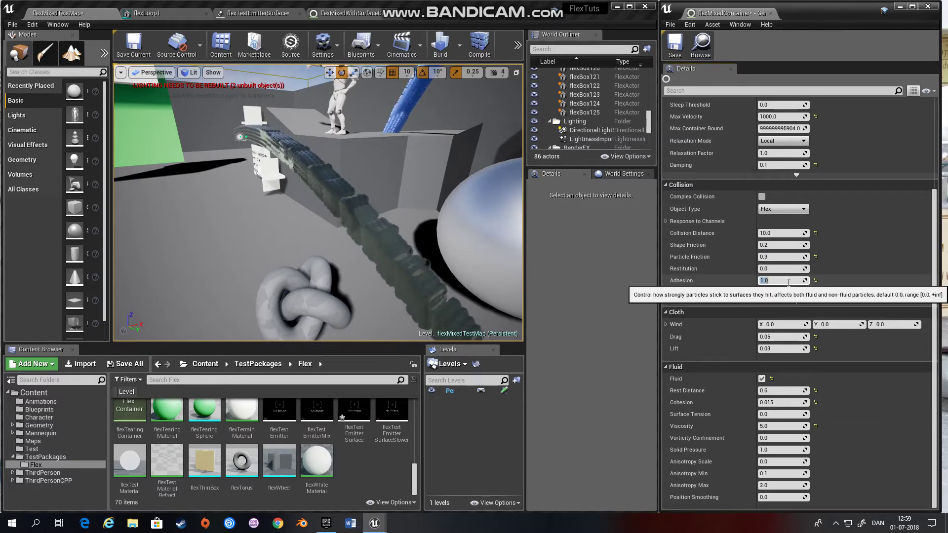
pyautogui.hotkey('alt', 's')
pyautogui.moveTo(355, 184); pyautogui.dragTo(459, 195, button='right')
pyautogui.moveTo(310, 165); pyautogui.dragTo(262, 165, button='right')
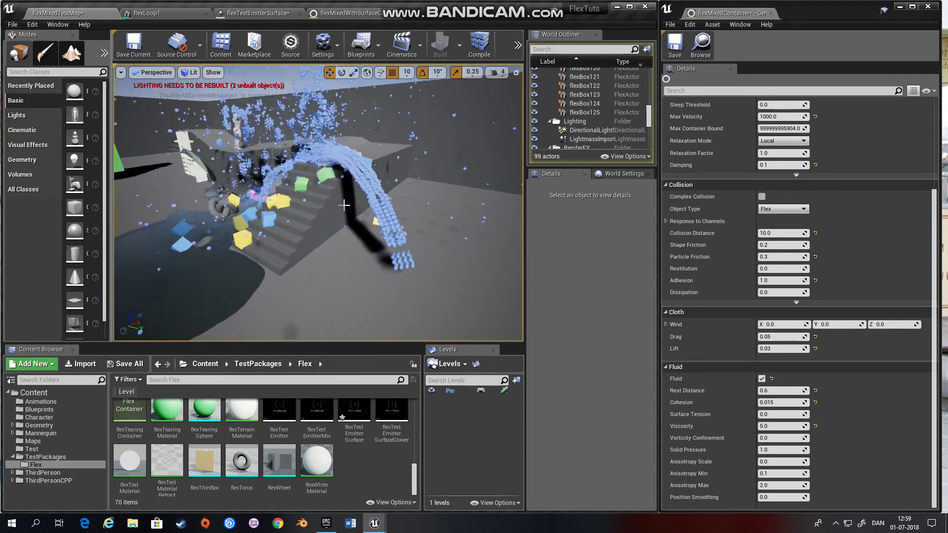
pyautogui.press('Escape')
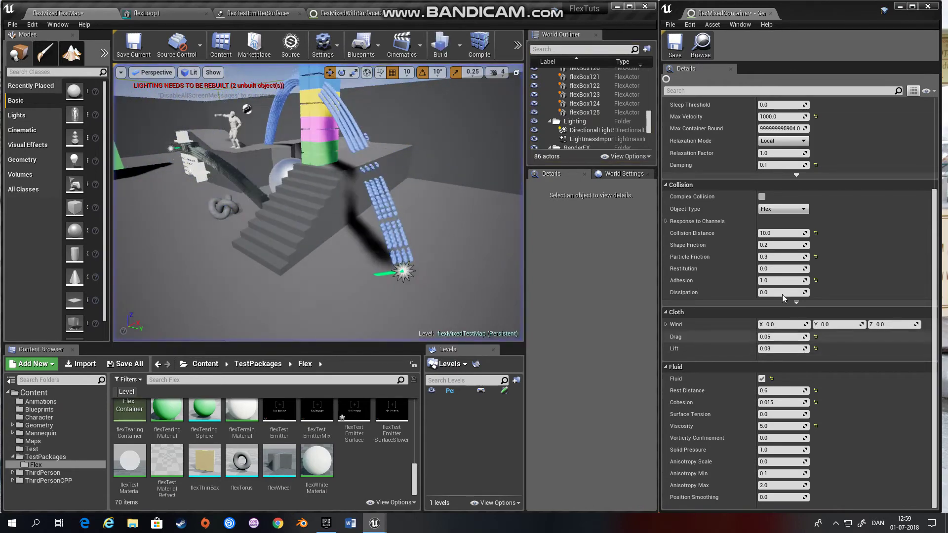
# Set Adhesion to 0.1 and simulate the level again.
pyautogui.click(780, 280)
pyautogui.write('0.1')
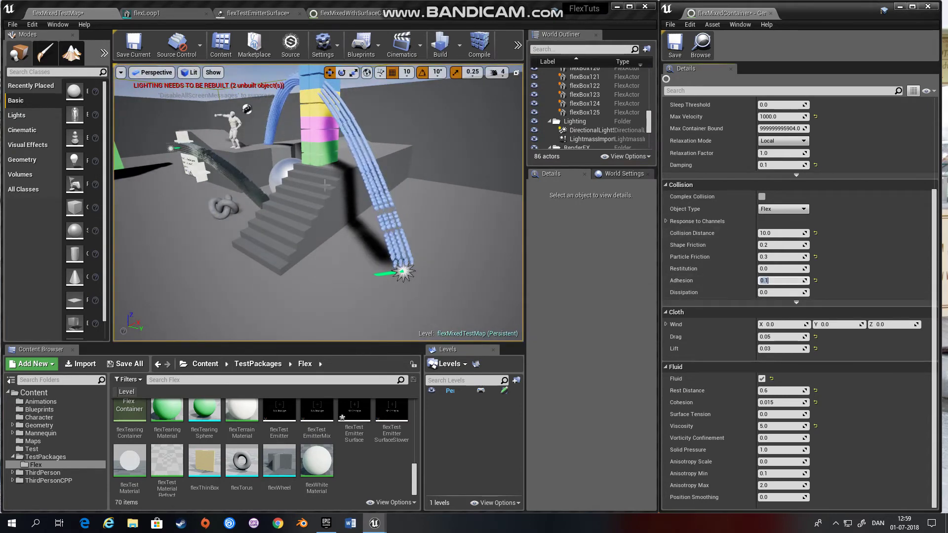
pyautogui.hotkey('alt', 's')
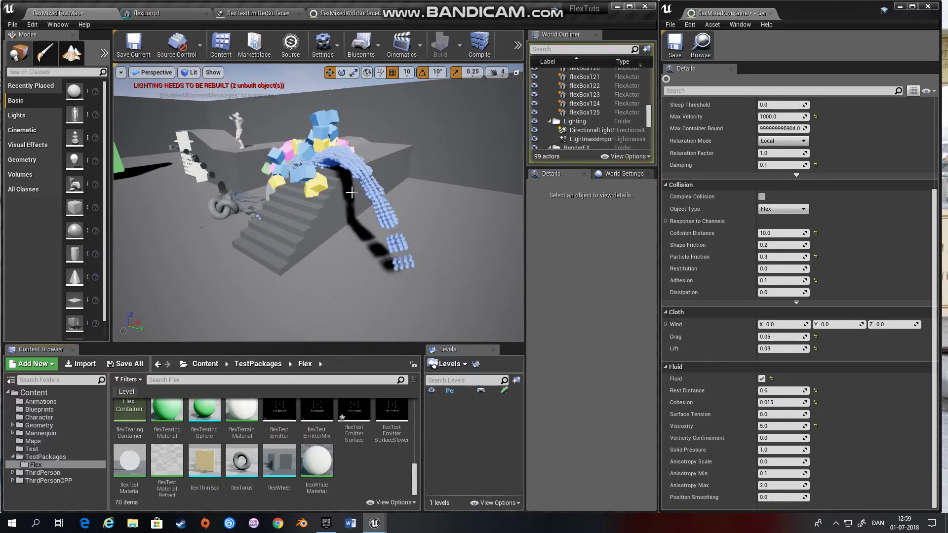
# Inspect the fluid stream up close, stop the simulation, and reset Adhesion to its default of 0.0.
pyautogui.press('w')
pyautogui.moveTo(314, 210)
pyautogui.mouseDown(button='right')
pyautogui.moveTo(298, 274)
pyautogui.moveTo(321, 203)
pyautogui.mouseUp(button='right')
pyautogui.press('a')
pyautogui.moveTo(265, 192); pyautogui.dragTo(356, 173, button='right')
pyautogui.moveTo(265, 192); pyautogui.dragTo(265, 191, button='right')
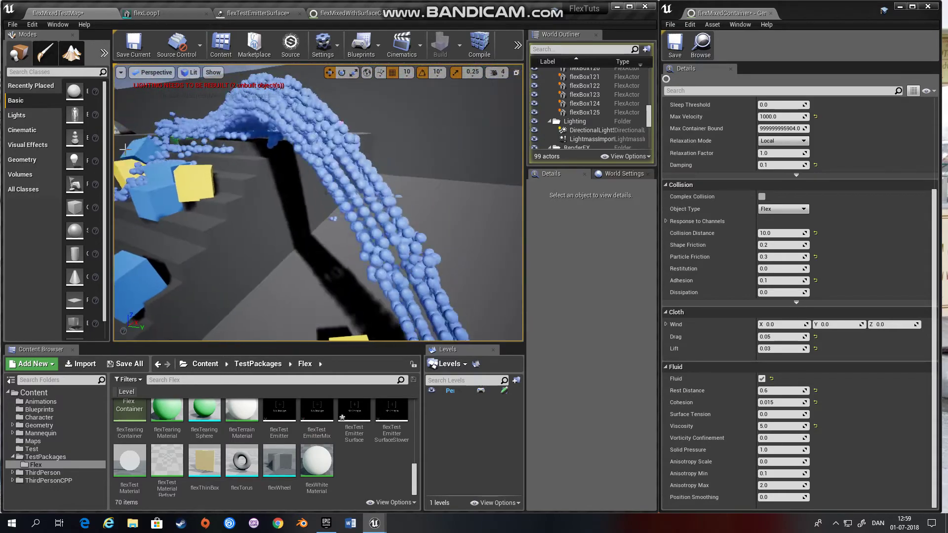
pyautogui.press('Escape')
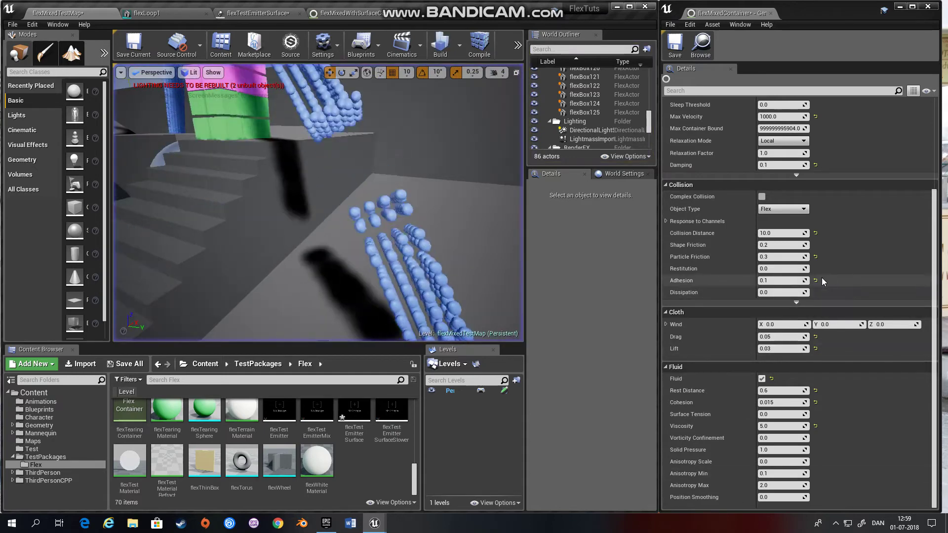
pyautogui.click(815, 280)
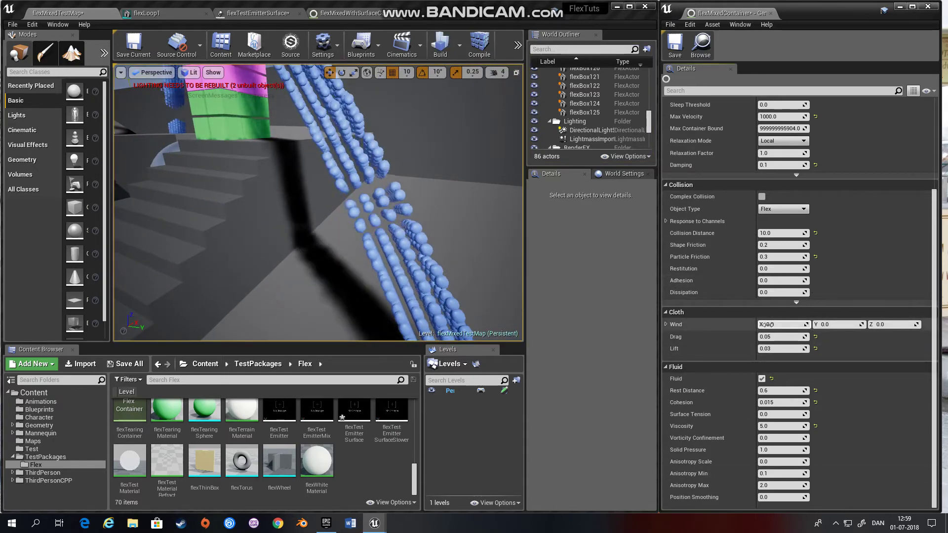
# Set the Cloth Wind Y value to 100 and simulate the level with the hanging green cloth in view.
pyautogui.moveTo(365, 232); pyautogui.dragTo(345, 222, button='right')
pyautogui.press('w')
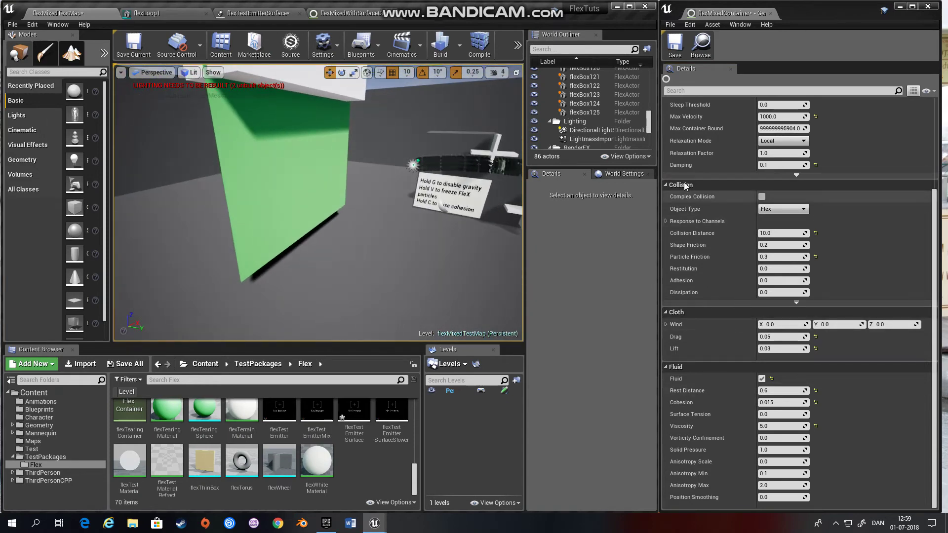
pyautogui.moveTo(365, 150); pyautogui.dragTo(457, 149, button='right')
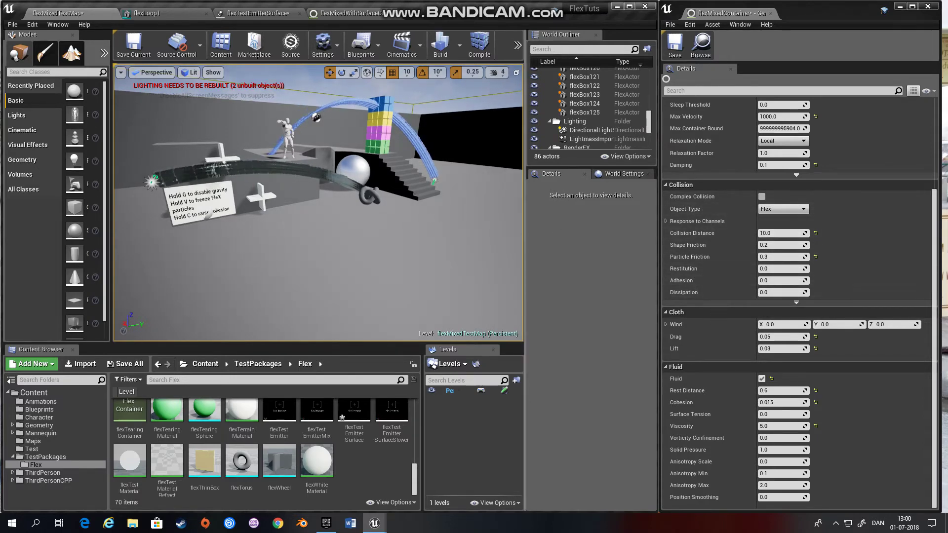
pyautogui.moveTo(434, 276); pyautogui.dragTo(341, 289, button='right')
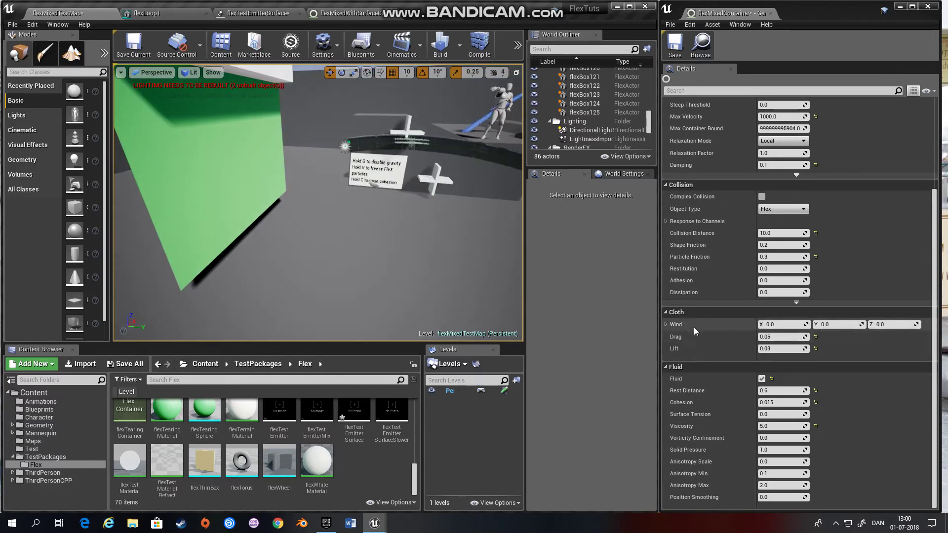
pyautogui.click(841, 325)
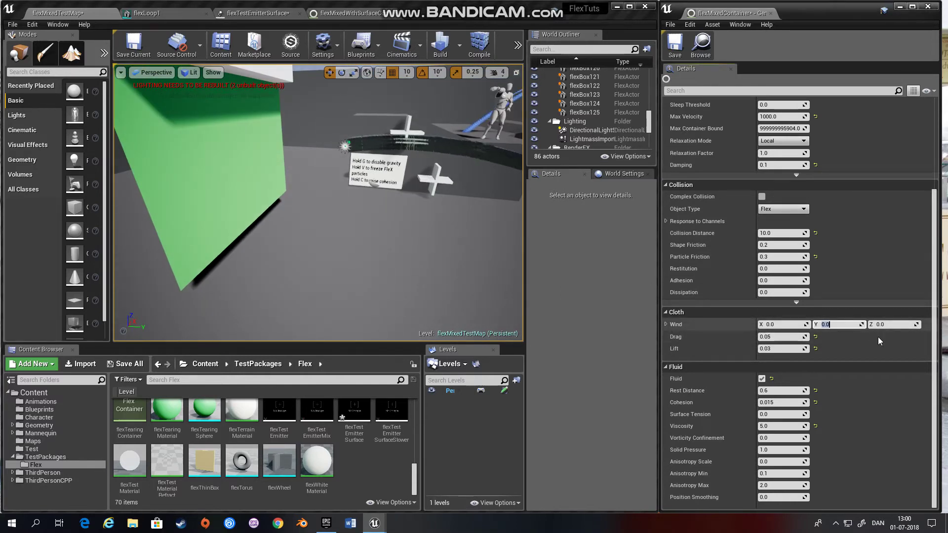
pyautogui.click(666, 324)
pyautogui.click(666, 325)
pyautogui.hotkey('alt', 's')
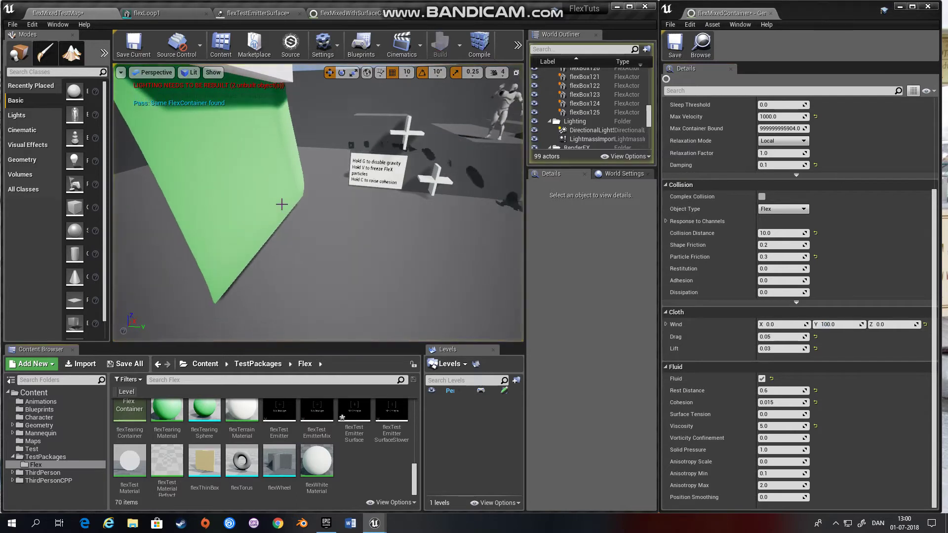
# Examine from several sides how the hanging green cloth reacts to the wind while the simulation runs.
pyautogui.moveTo(293, 222); pyautogui.dragTo(309, 241, button='right')
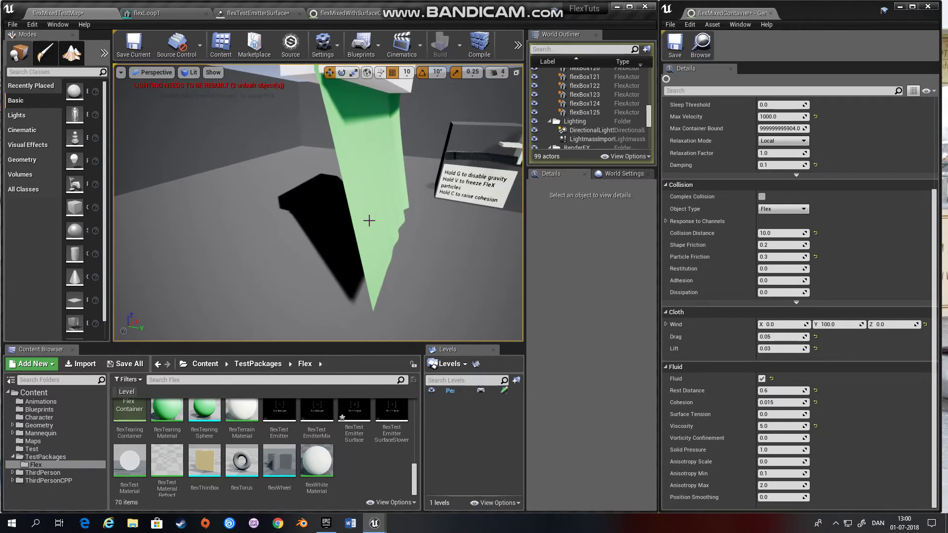
pyautogui.click(346, 222)
pyautogui.moveTo(318, 222); pyautogui.dragTo(362, 201, button='right')
pyautogui.moveTo(388, 236); pyautogui.dragTo(327, 225, button='right')
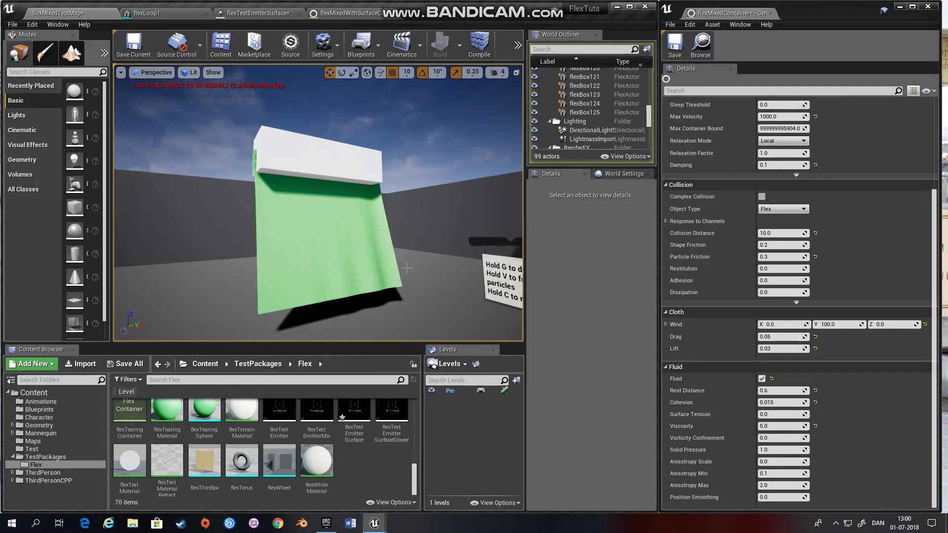
pyautogui.moveTo(207, 277); pyautogui.dragTo(272, 280, button='right')
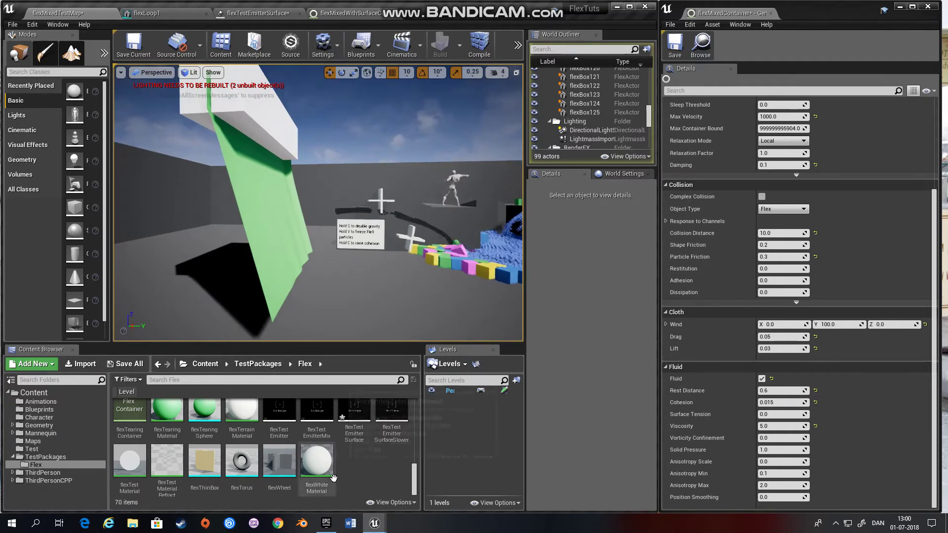
# Locate the flexRadialForce blueprint among the Flex assets and compare the wind's effect on the fluid, boxes and cloth.
pyautogui.scroll(5, 334, 478)
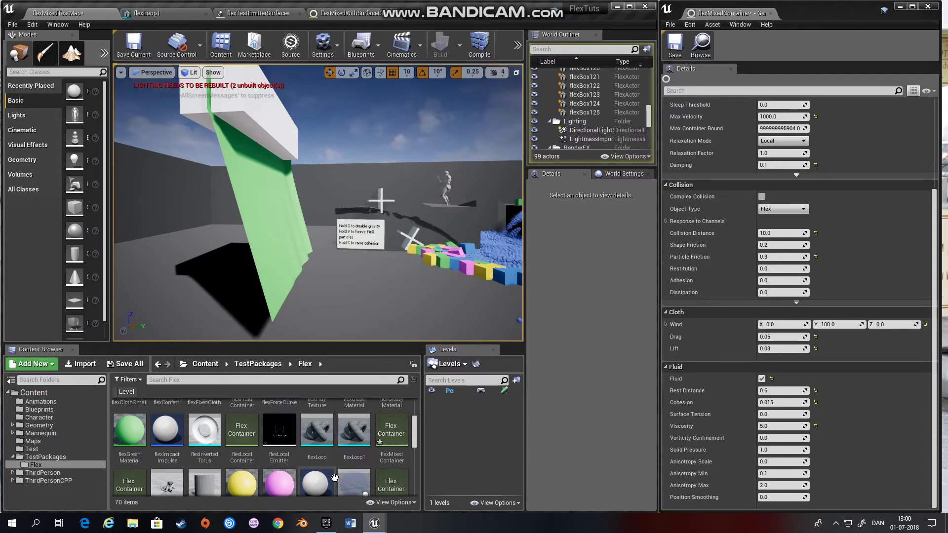
pyautogui.scroll(-2, 334, 478)
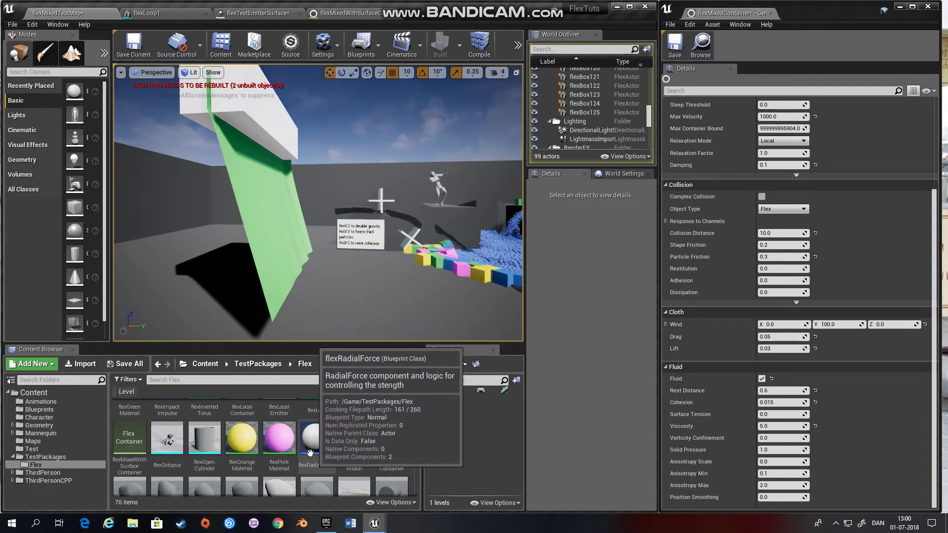
pyautogui.moveTo(419, 265); pyautogui.dragTo(387, 281, button='right')
pyautogui.press('w')
pyautogui.press('s')
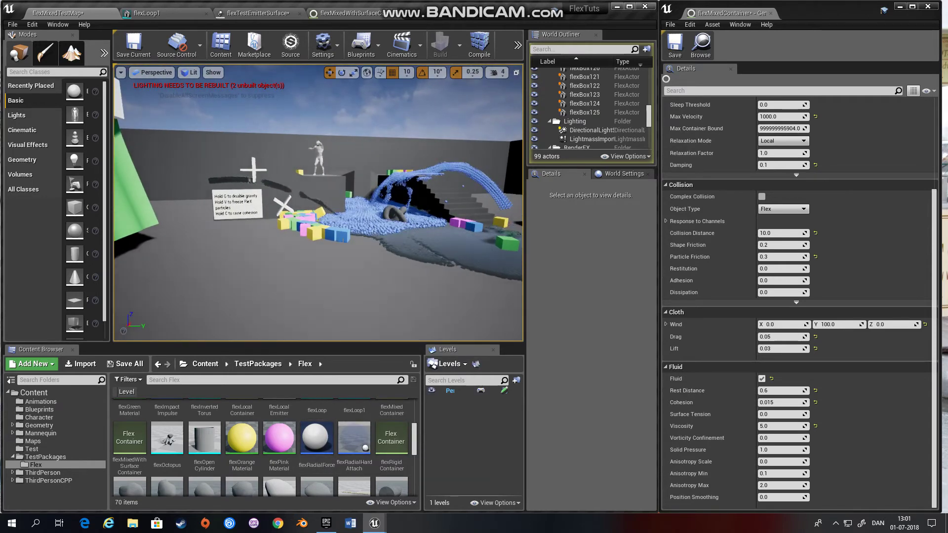
pyautogui.moveTo(269, 272); pyautogui.dragTo(232, 272, button='right')
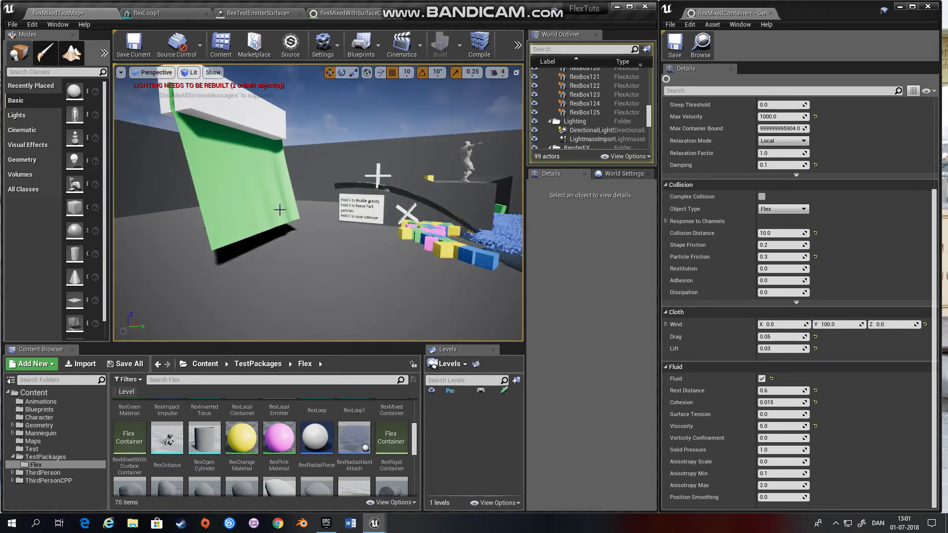
# Set the Cloth Wind Y value back to 0.0 and disable the container's Fluid option while the simulation runs.
pyautogui.click(844, 324)
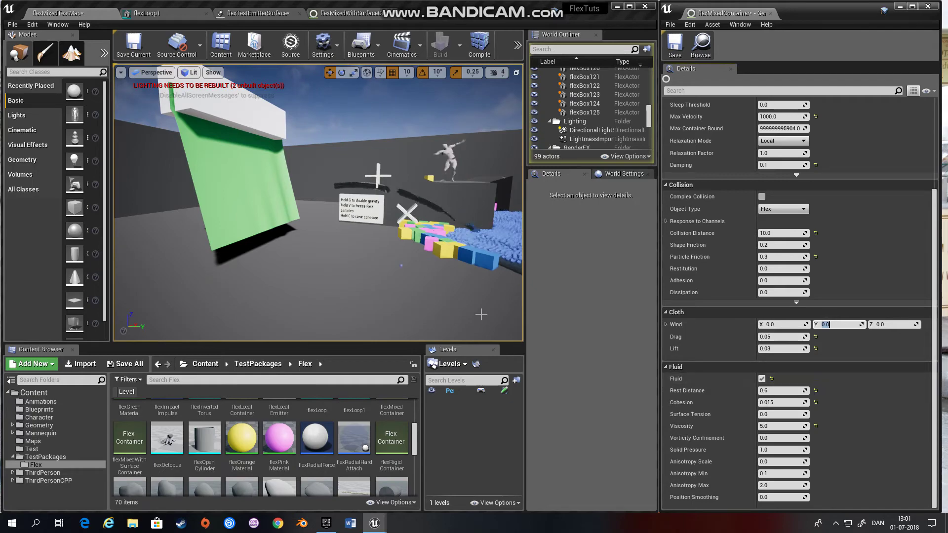
pyautogui.moveTo(419, 292); pyautogui.dragTo(474, 296, button='right')
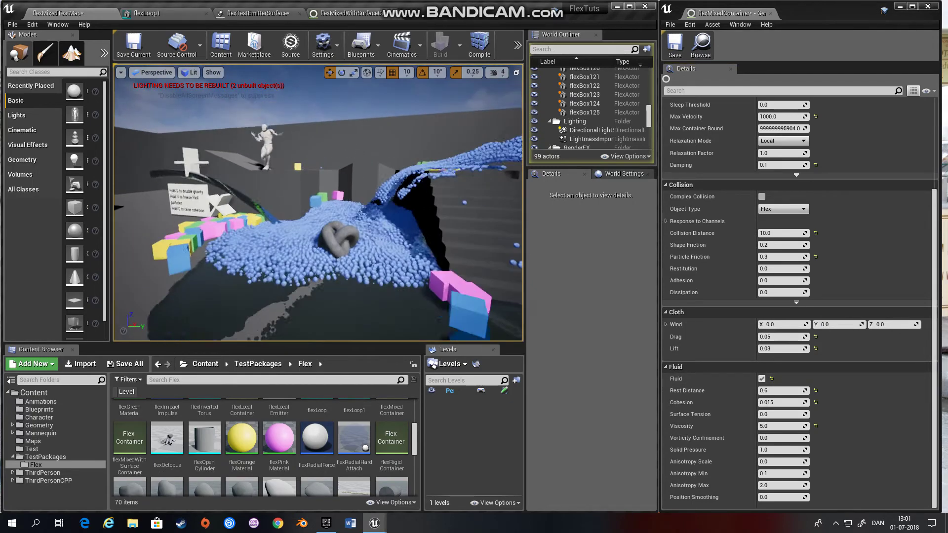
pyautogui.click(762, 379)
pyautogui.hotkey('alt', 'space')
pyautogui.press('Escape')
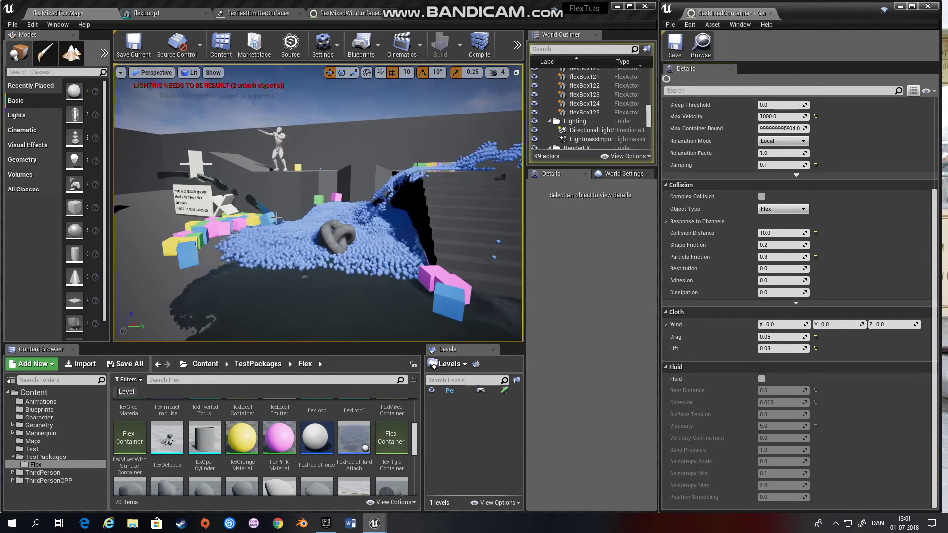
pyautogui.click(307, 179)
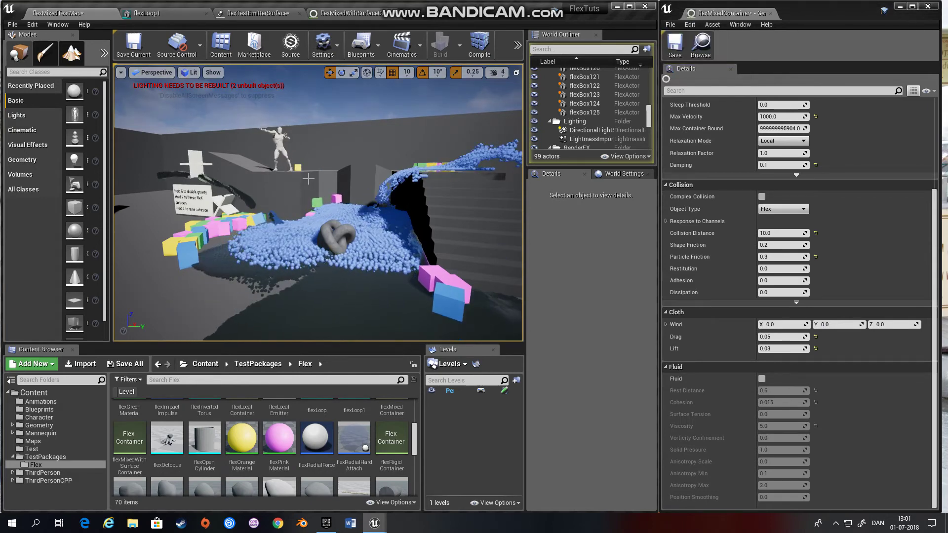
pyautogui.moveTo(308, 178); pyautogui.dragTo(377, 165, button='right')
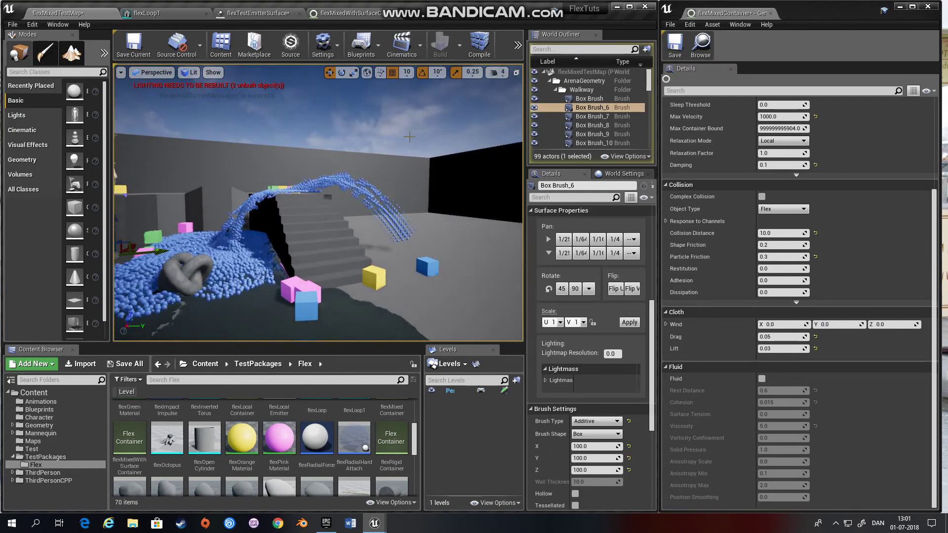
# Restart the simulation to view the particles with the Fluid option off, and save the flexMixedContainer asset.
pyautogui.click(517, 46)
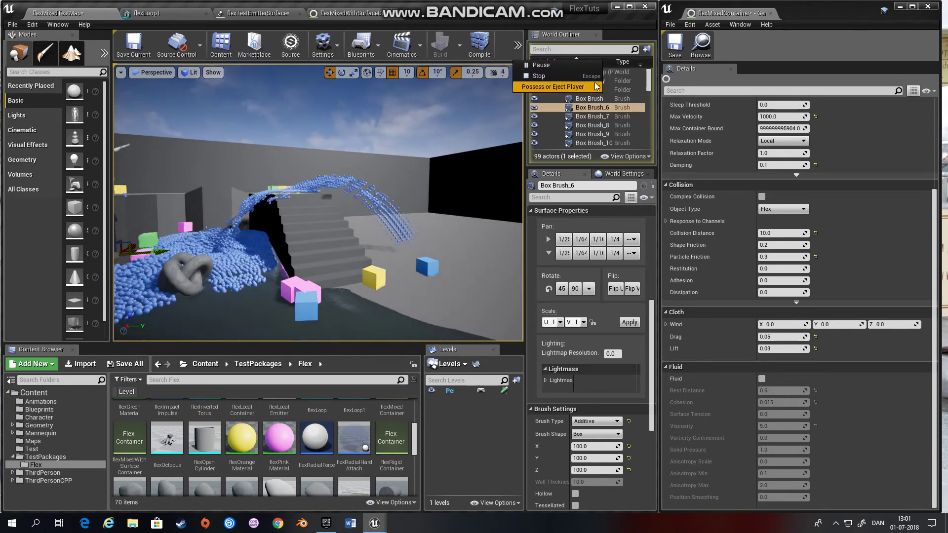
pyautogui.click(573, 72)
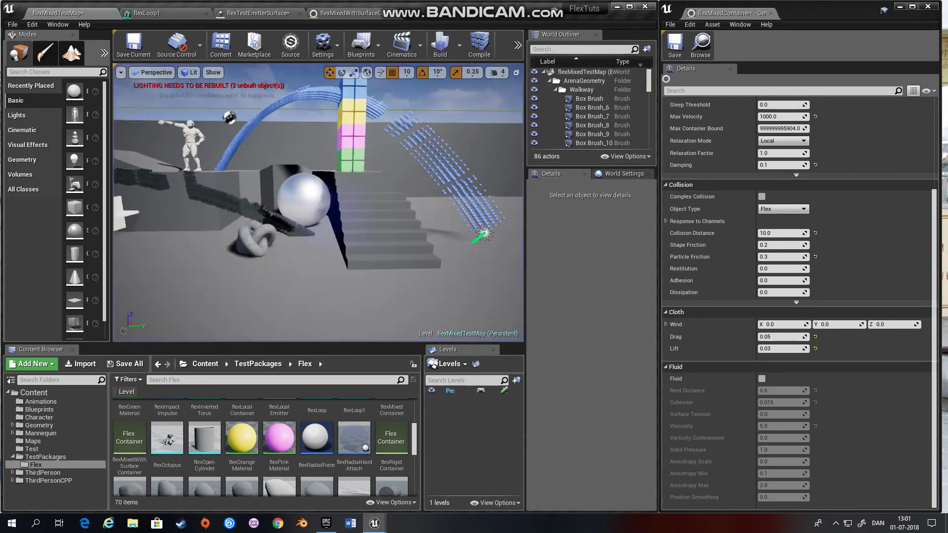
pyautogui.hotkey('alt', 's')
pyautogui.moveTo(327, 176); pyautogui.dragTo(341, 210, button='right')
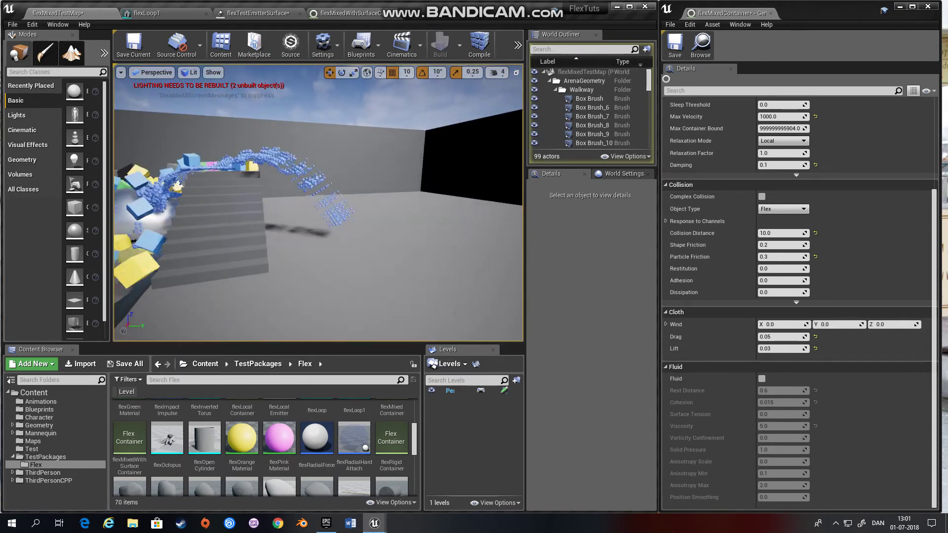
pyautogui.click(674, 46)
pyautogui.moveTo(425, 217); pyautogui.dragTo(429, 287, button='right')
pyautogui.press('w')
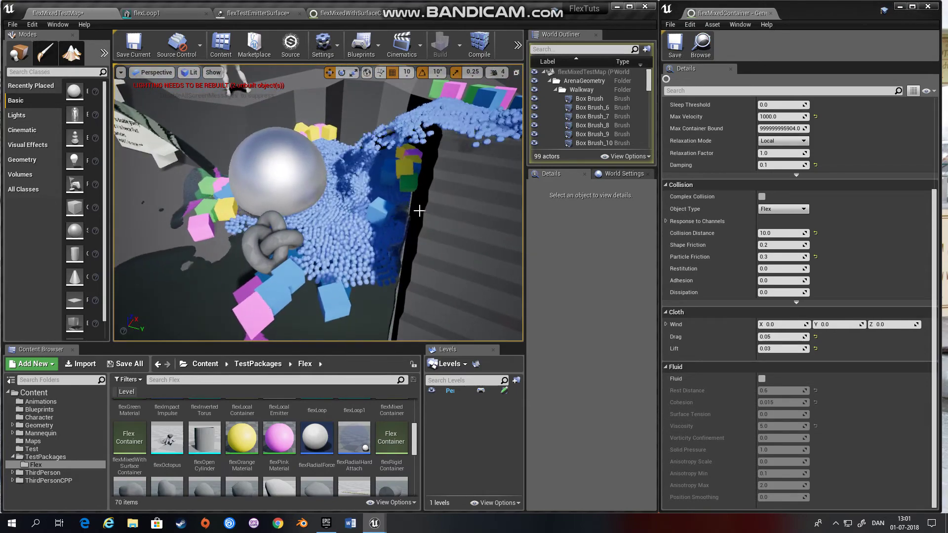
pyautogui.press('Escape')
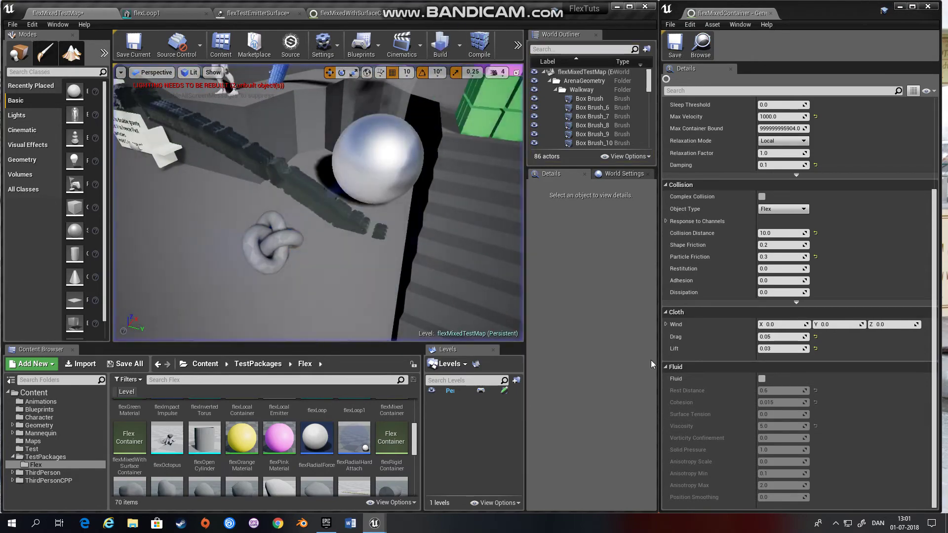
# Re-enable the container's Fluid option and simulate the level with Cohesion set to 0.5, viewing the fluid from above.
pyautogui.click(762, 379)
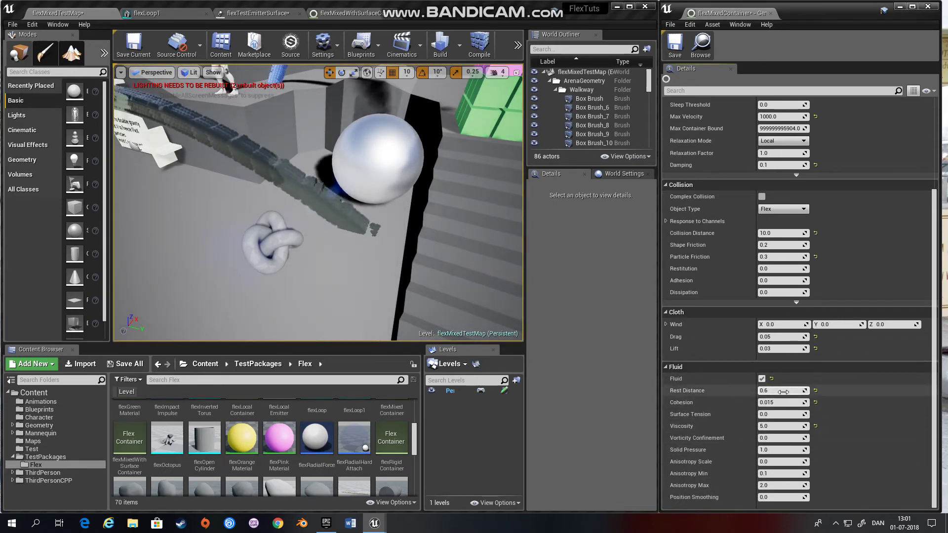
pyautogui.moveTo(318, 202); pyautogui.dragTo(340, 169, button='right')
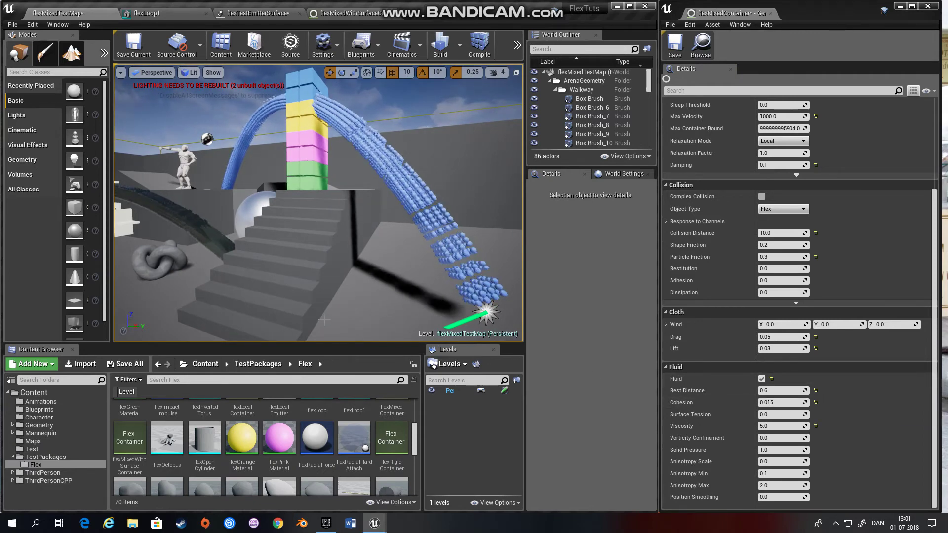
pyautogui.click(781, 404)
pyautogui.press('Return')
pyautogui.click(268, 273)
pyautogui.hotkey('alt', 's')
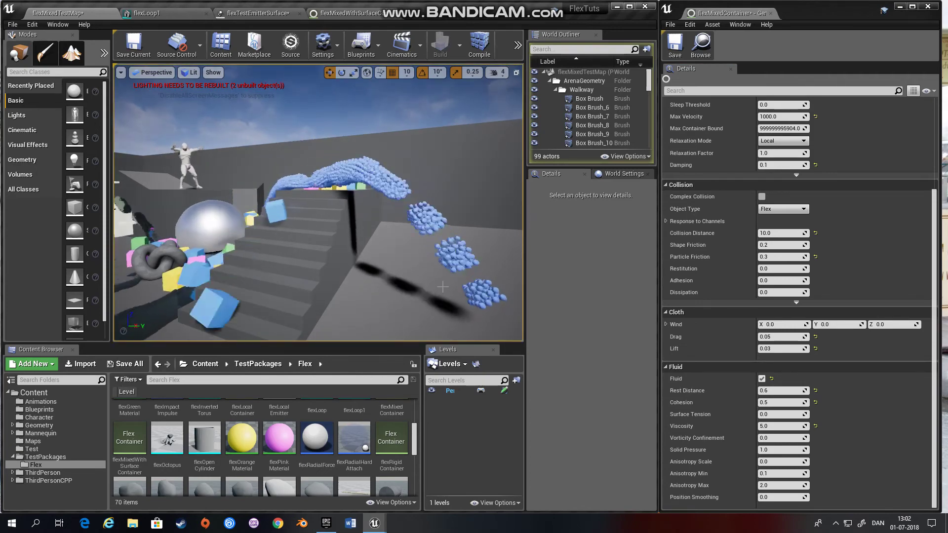
pyautogui.press('w')
pyautogui.moveTo(443, 286); pyautogui.dragTo(399, 338, button='right')
pyautogui.press('s')
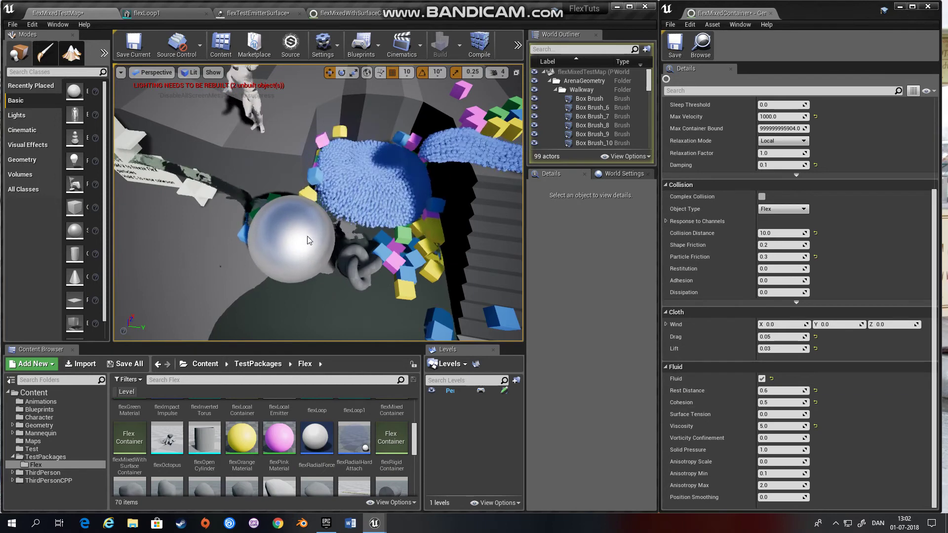
pyautogui.press('Escape')
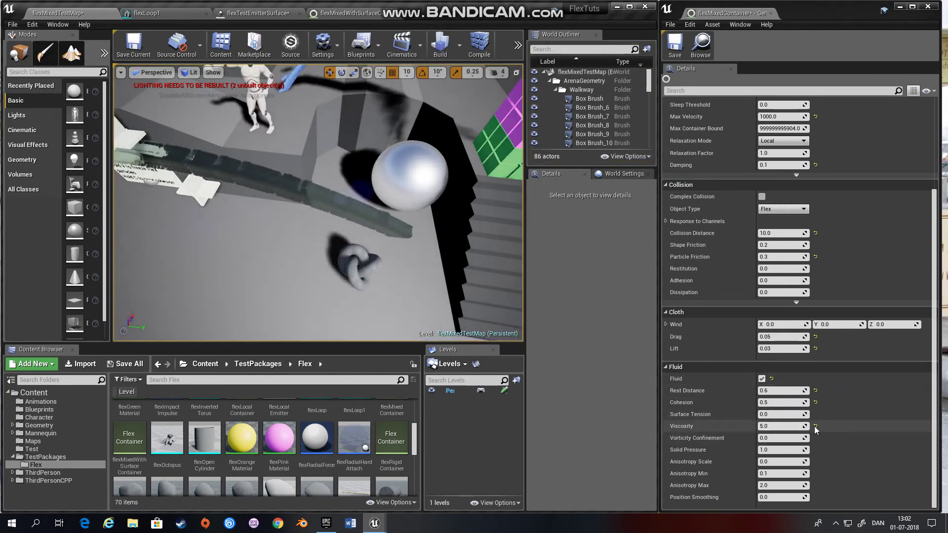
# Set the container's Cohesion back to 0.015 and its Viscosity to 0.0.
pyautogui.click(815, 403)
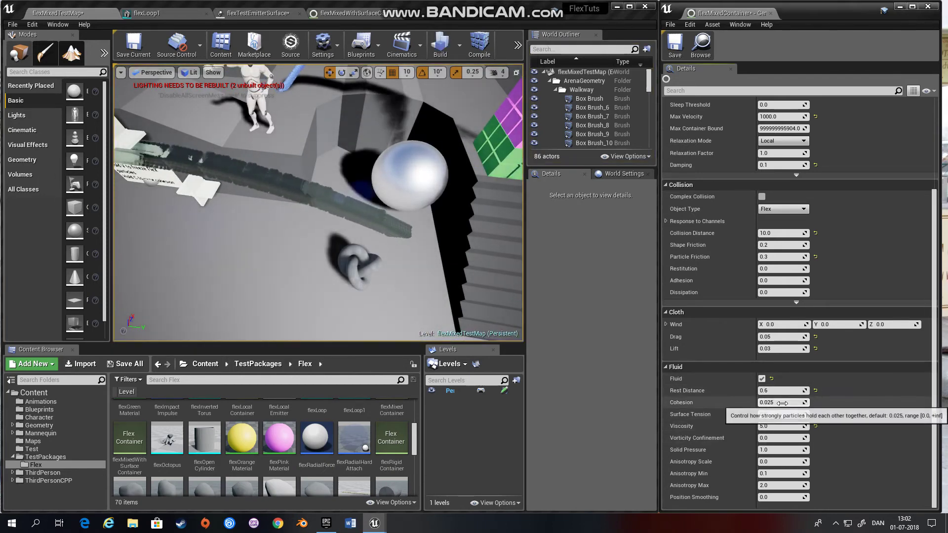
pyautogui.click(786, 401)
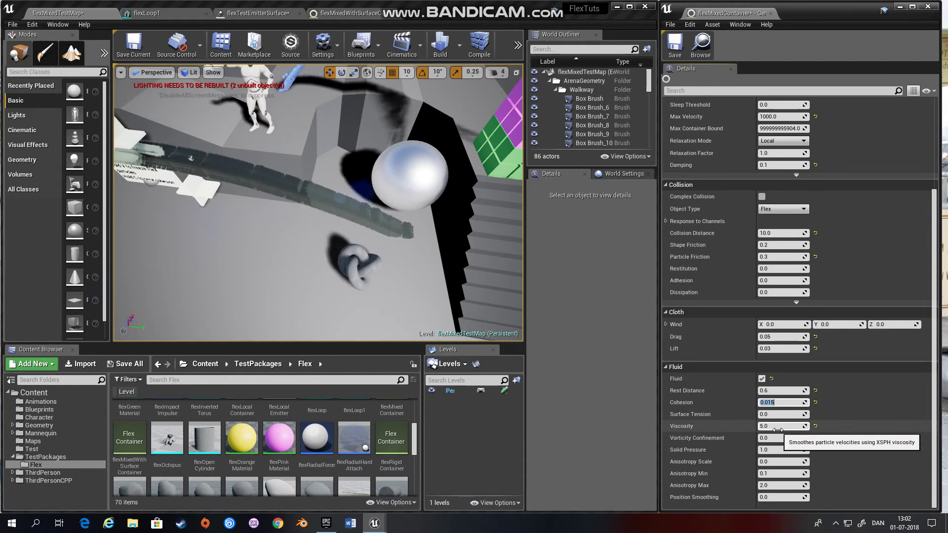
pyautogui.click(784, 426)
pyautogui.moveTo(365, 197); pyautogui.dragTo(484, 140, button='right')
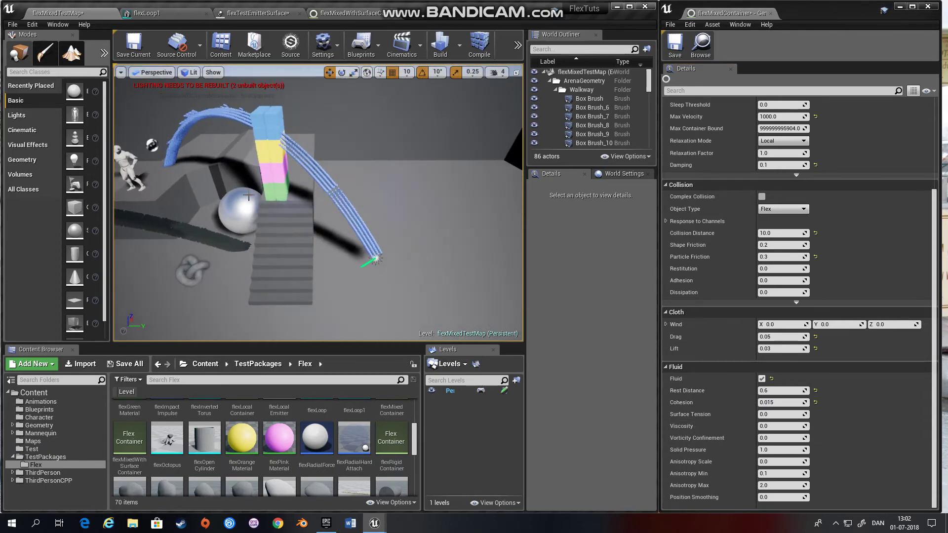
# Simulate the level and examine how the zero-viscosity fluid flows over the stairs and around the sphere.
pyautogui.hotkey('alt', 's')
pyautogui.moveTo(315, 197); pyautogui.dragTo(286, 222, button='right')
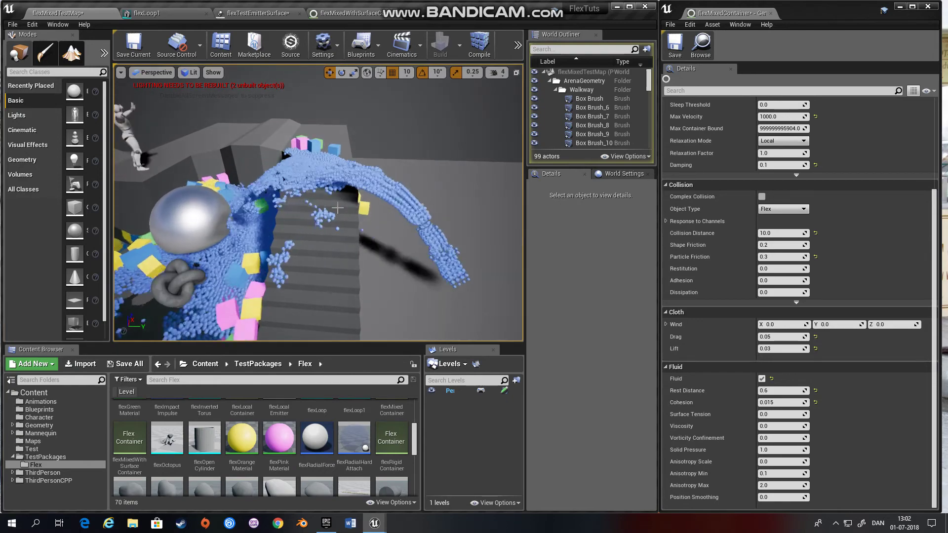
pyautogui.moveTo(381, 256); pyautogui.dragTo(310, 271, button='right')
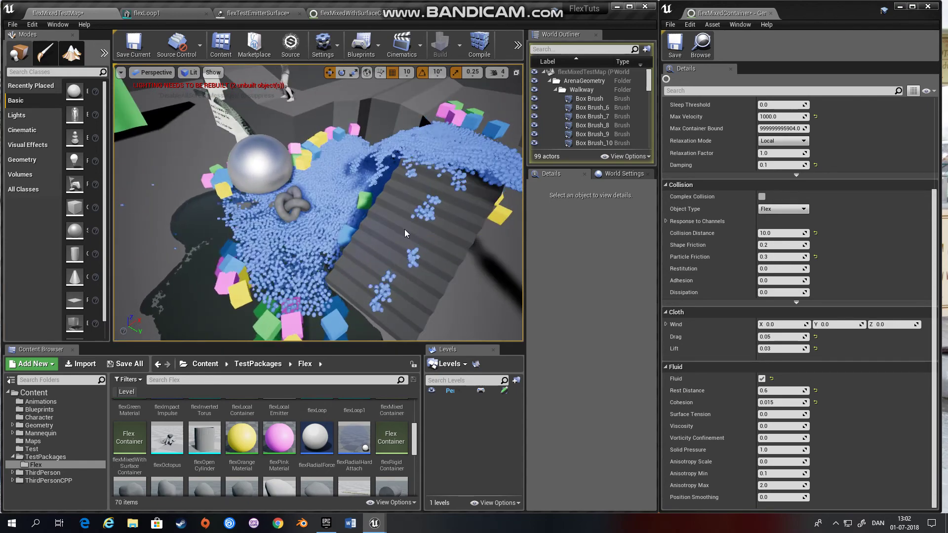
pyautogui.press('Escape')
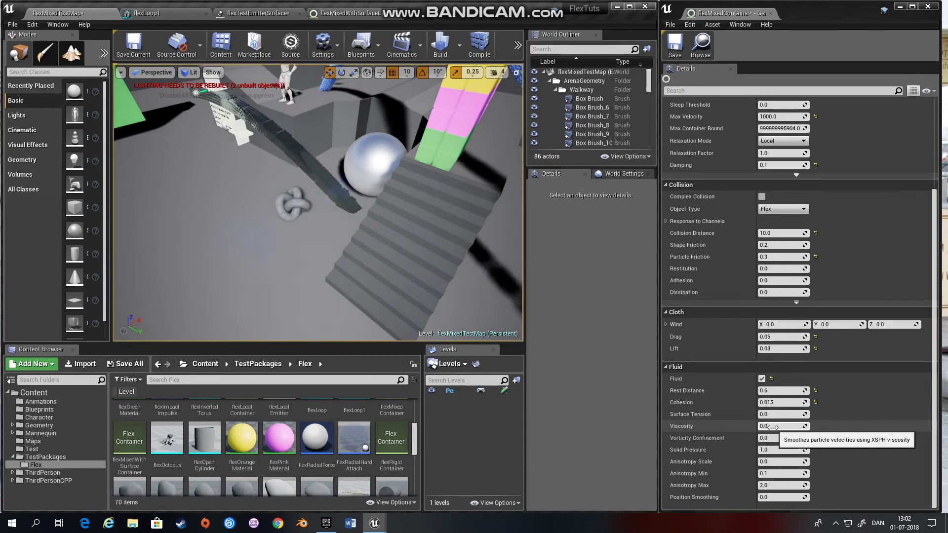
# Set the container's Viscosity to 20 and simulate the level.
pyautogui.click(806, 427)
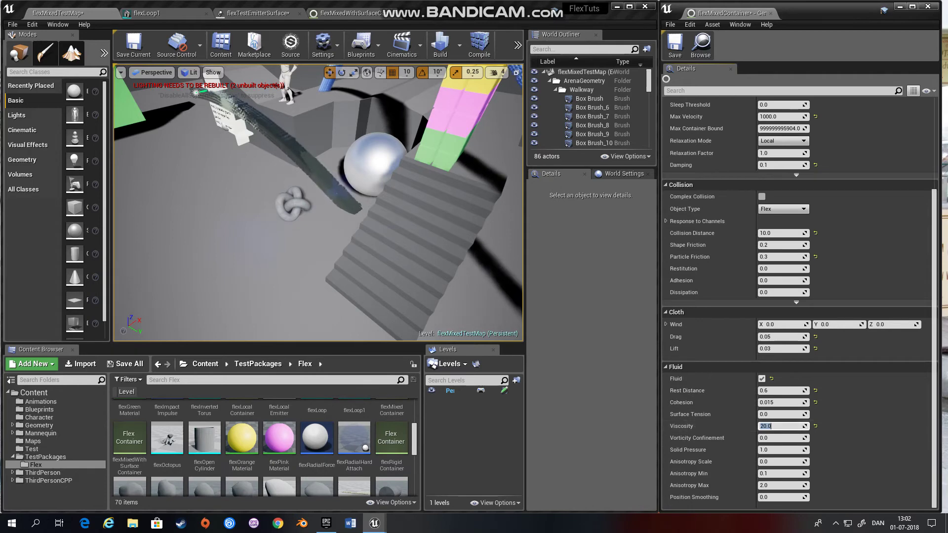
pyautogui.click(401, 211)
pyautogui.hotkey('alt', 'p')
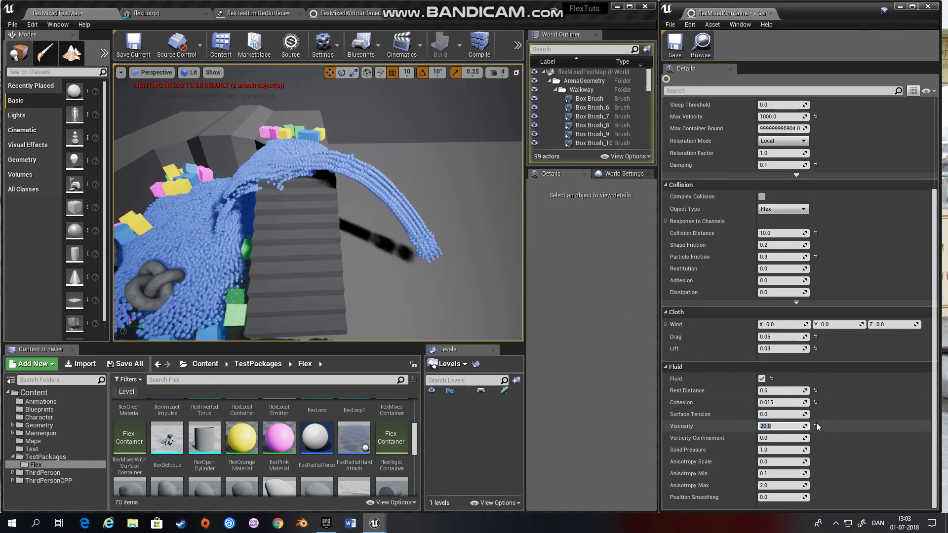
# Set Viscosity back to 5 during the simulation and view the instruction sign before stopping the run.
pyautogui.write('5')
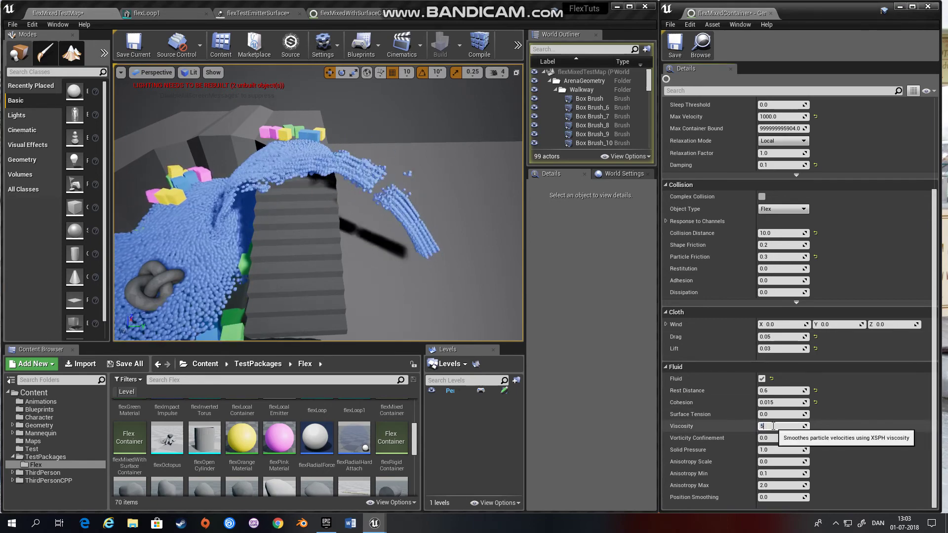
pyautogui.press('Return')
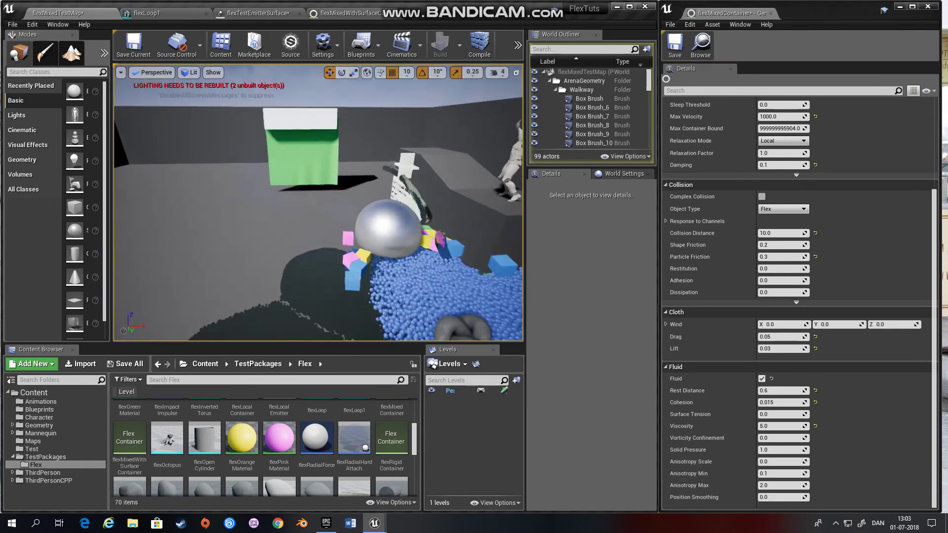
pyautogui.moveTo(322, 282); pyautogui.dragTo(385, 276, button='right')
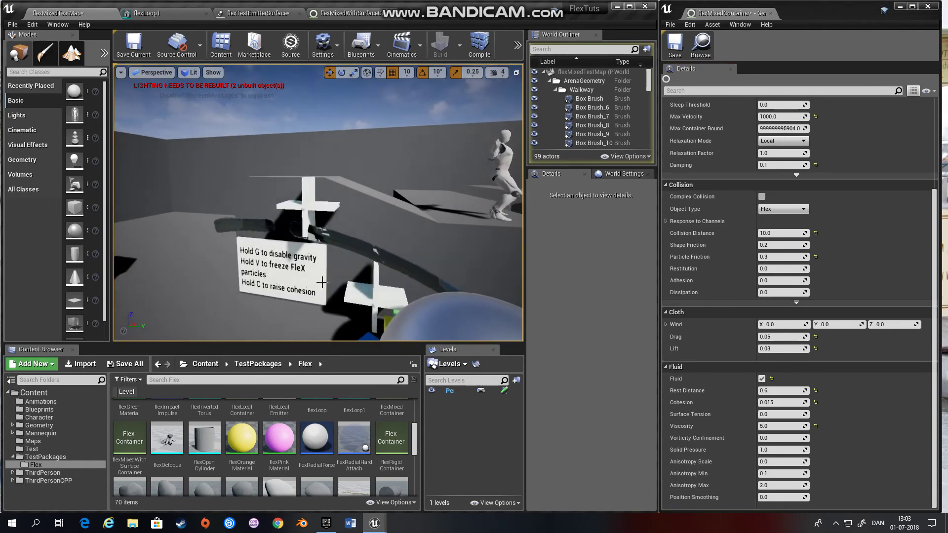
pyautogui.press('Escape')
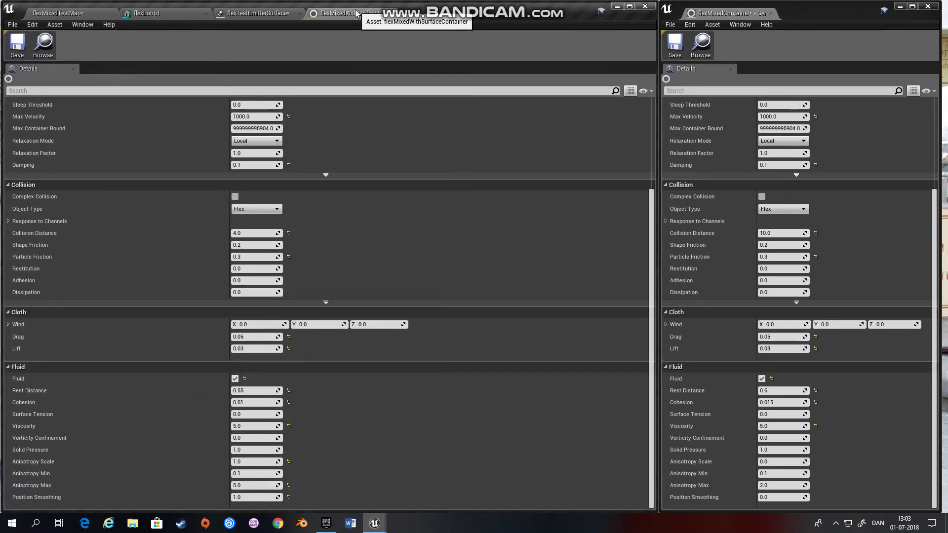
# Review the Fluid settings of flexMixedWithSurfaceContainer, including anisotropy and position smoothing, and return to the test map.
pyautogui.click(346, 13)
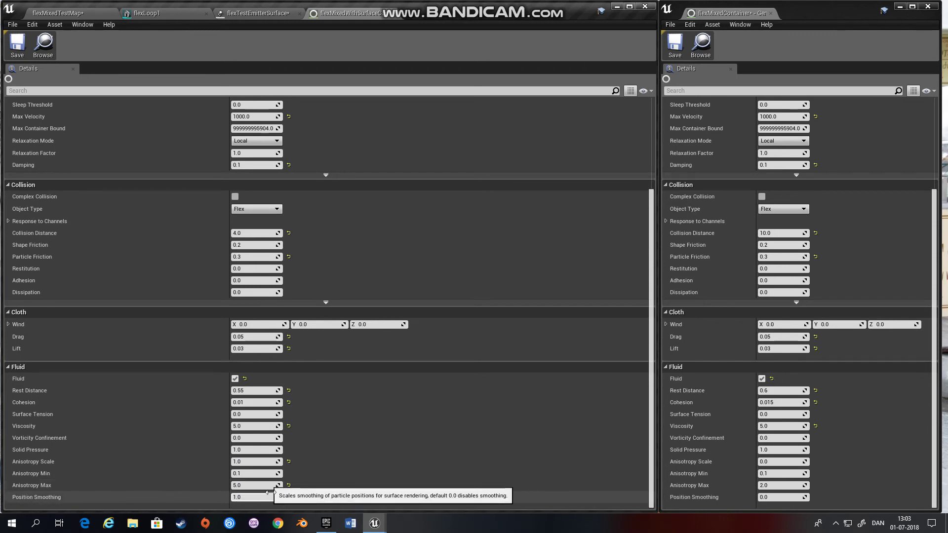
pyautogui.click(71, 15)
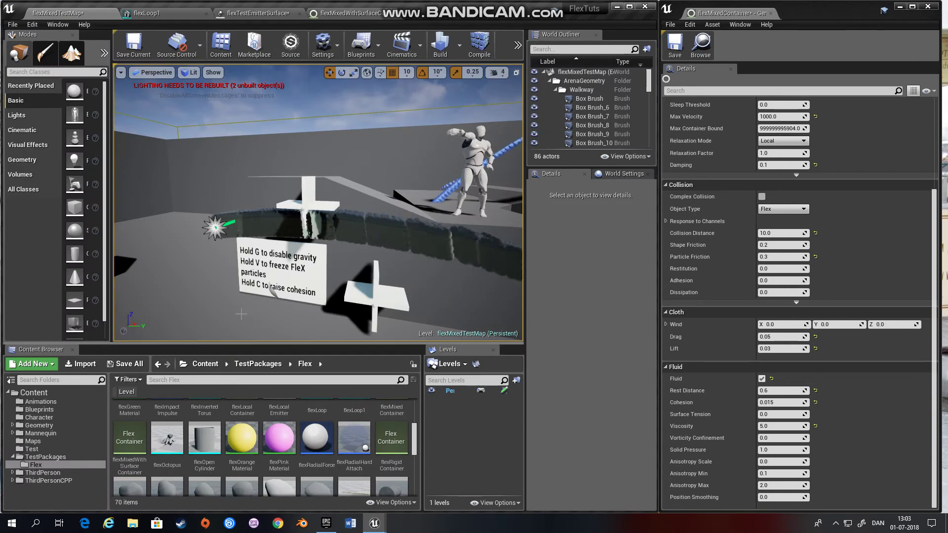
# Simulate the level with a view of the fluid emitters, boxes and sphere.
pyautogui.moveTo(216, 228); pyautogui.dragTo(356, 229, button='right')
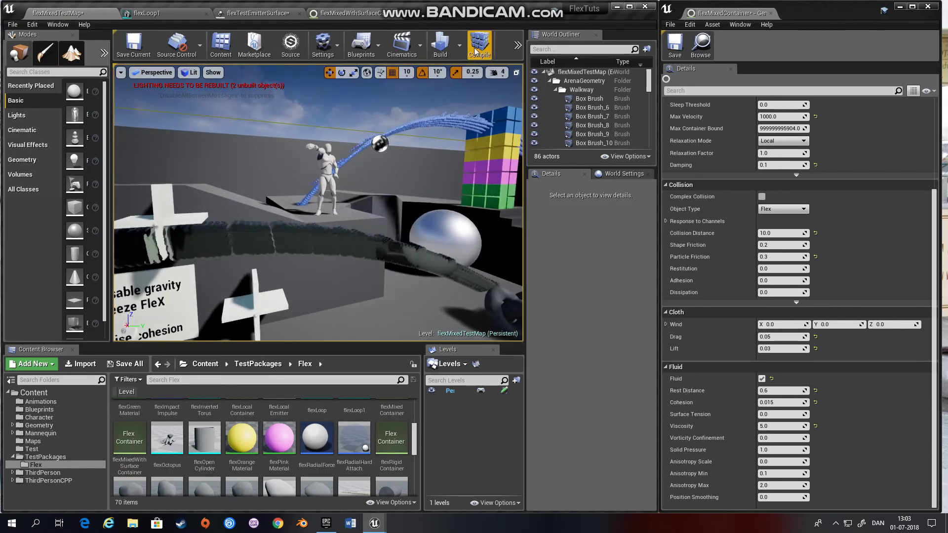
pyautogui.hotkey('alt', 's')
pyautogui.moveTo(383, 160); pyautogui.dragTo(414, 153, button='right')
pyautogui.press('w')
pyautogui.press('s')
pyautogui.moveTo(400, 190)
pyautogui.mouseDown(button='right')
pyautogui.moveTo(360, 192)
pyautogui.moveTo(355, 182)
pyautogui.moveTo(405, 179)
pyautogui.moveTo(400, 189)
pyautogui.mouseUp(button='right')
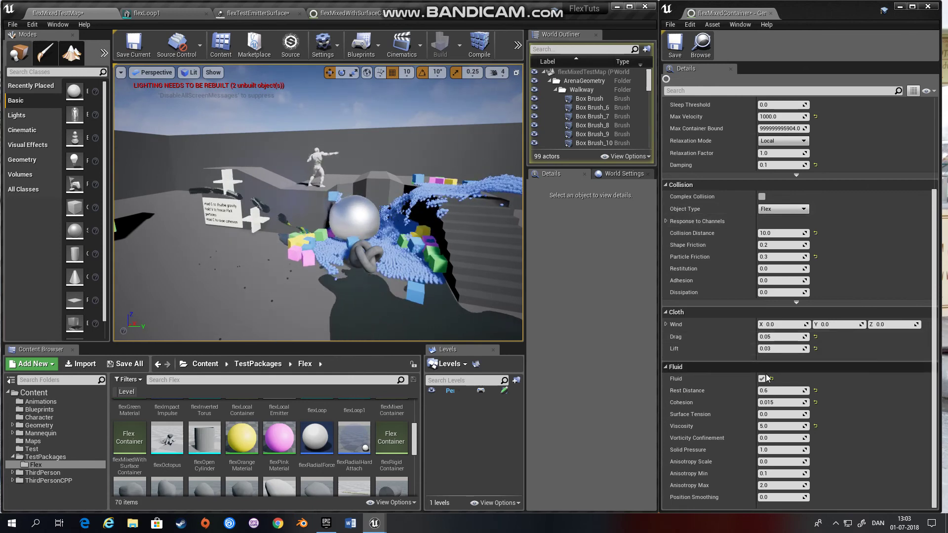
# Review the container's Flex and Simulation settings against the running fluid, and stop the simulation.
pyautogui.scroll(5, 769, 369)
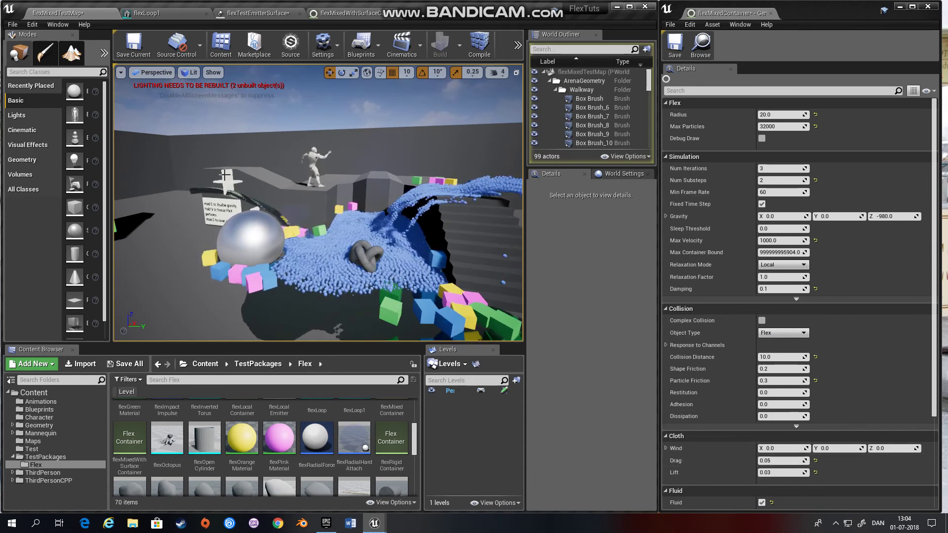
pyautogui.moveTo(352, 224); pyautogui.dragTo(394, 211, button='right')
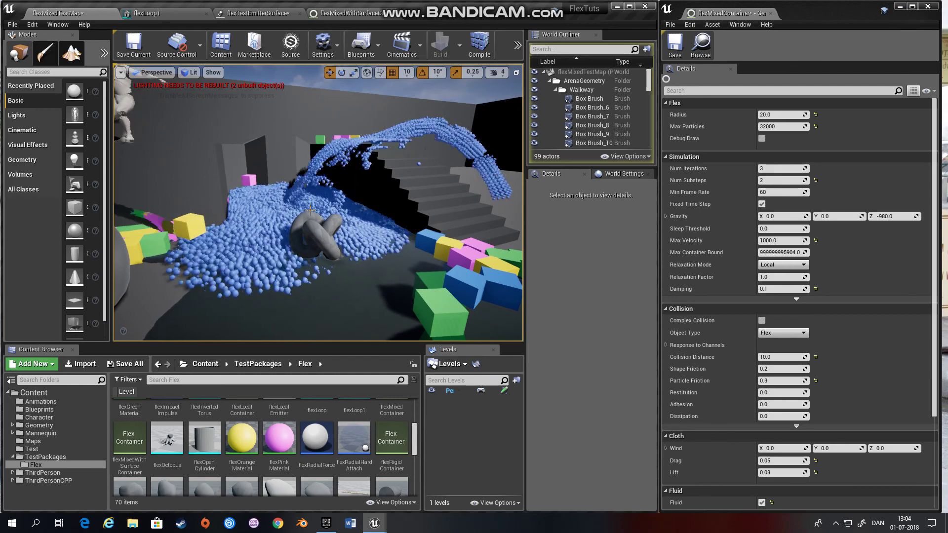
pyautogui.press('Escape')
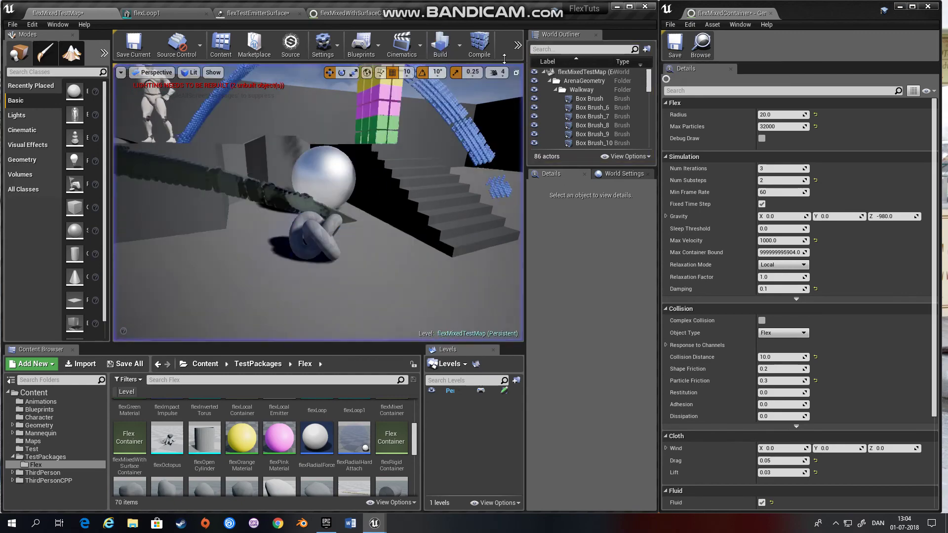
# Play the level in the selected viewport instead of simulating it.
pyautogui.click(517, 47)
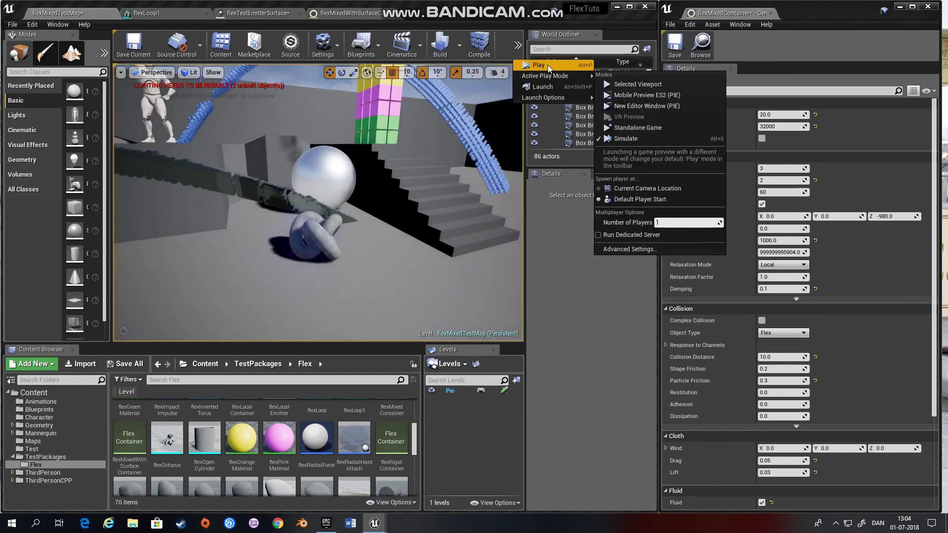
pyautogui.moveTo(570, 78)
pyautogui.click(637, 84)
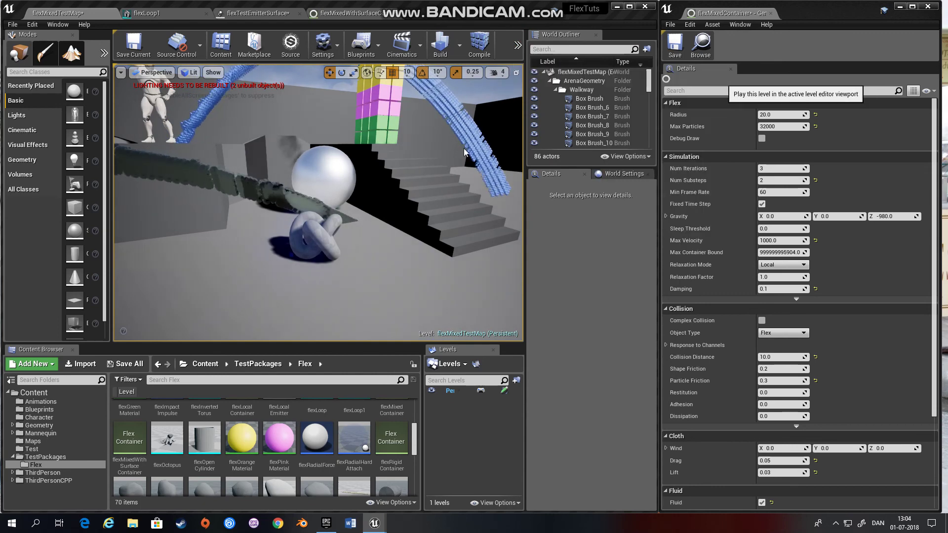
# Walk the character around the instruction sign and boxes, and temporarily disable gravity to test its effect on the Flex objects.
pyautogui.press('w')
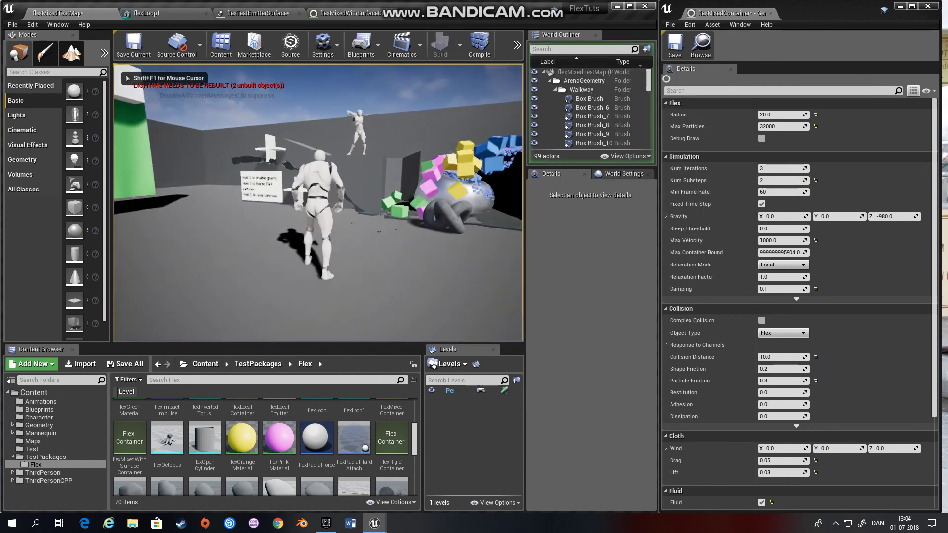
pyautogui.press('w')
pyautogui.press('g')
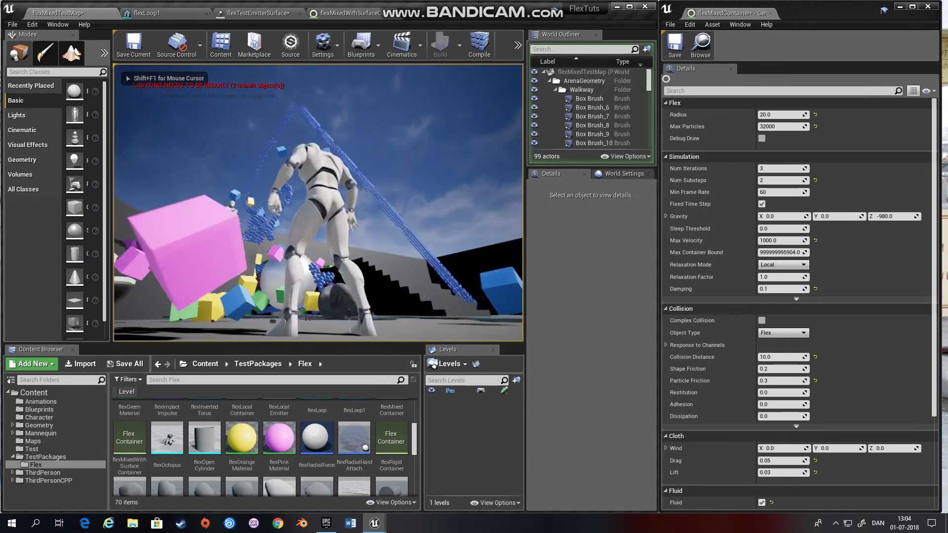
pyautogui.press('w')
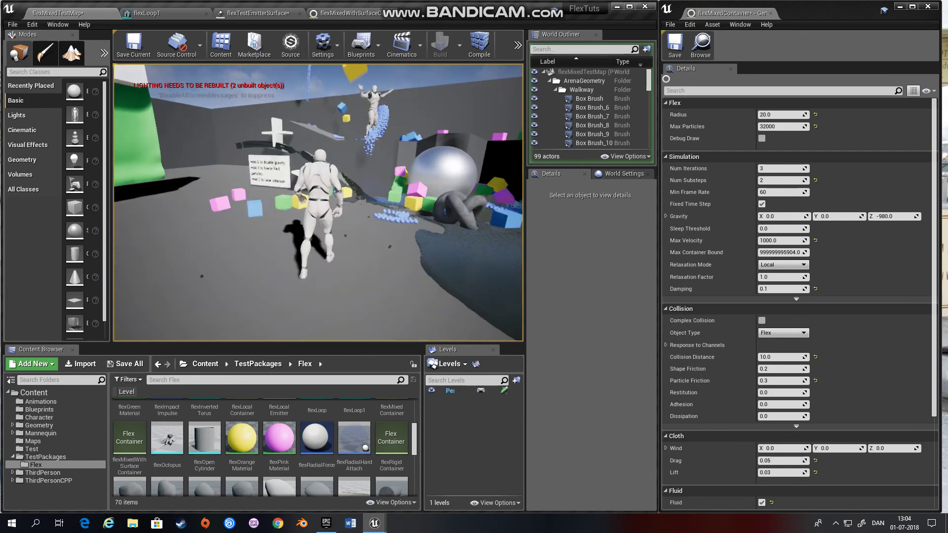
pyautogui.press('s')
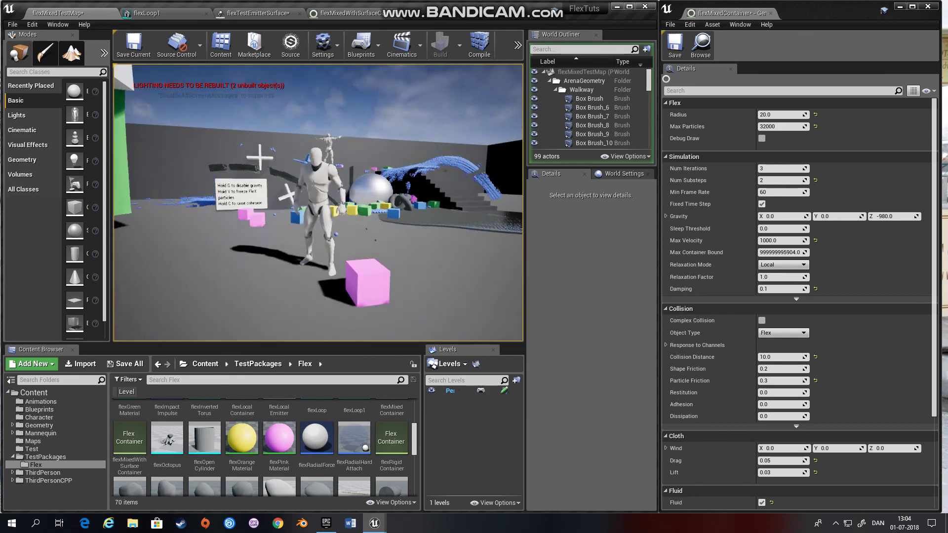
pyautogui.press('w')
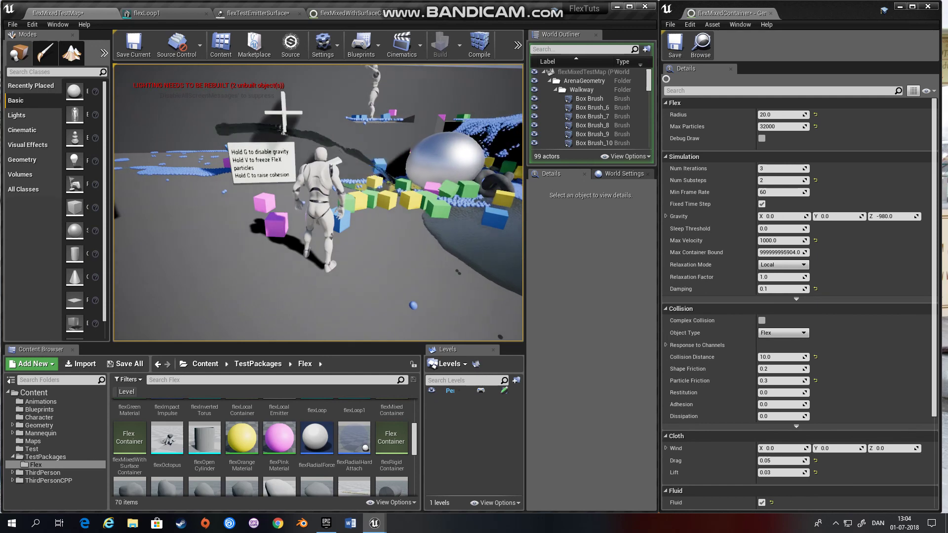
pyautogui.press('d')
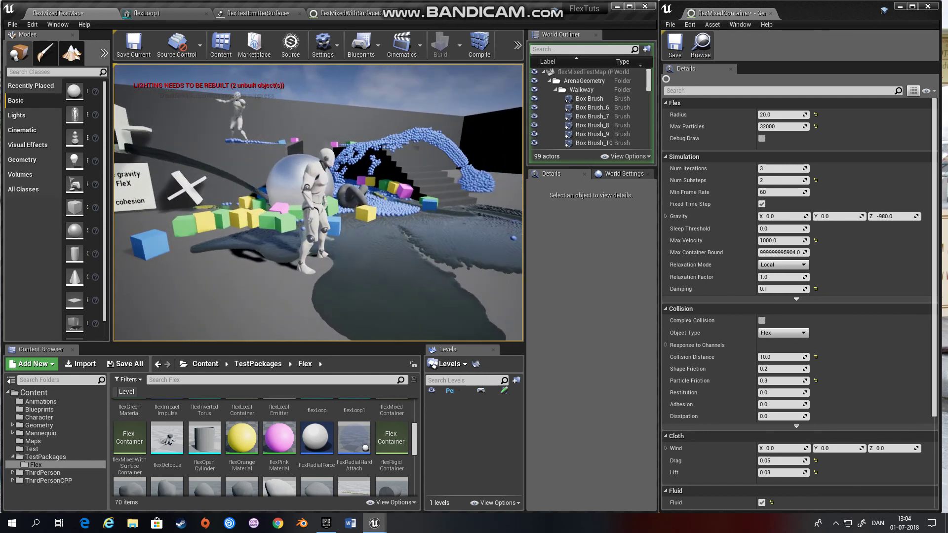